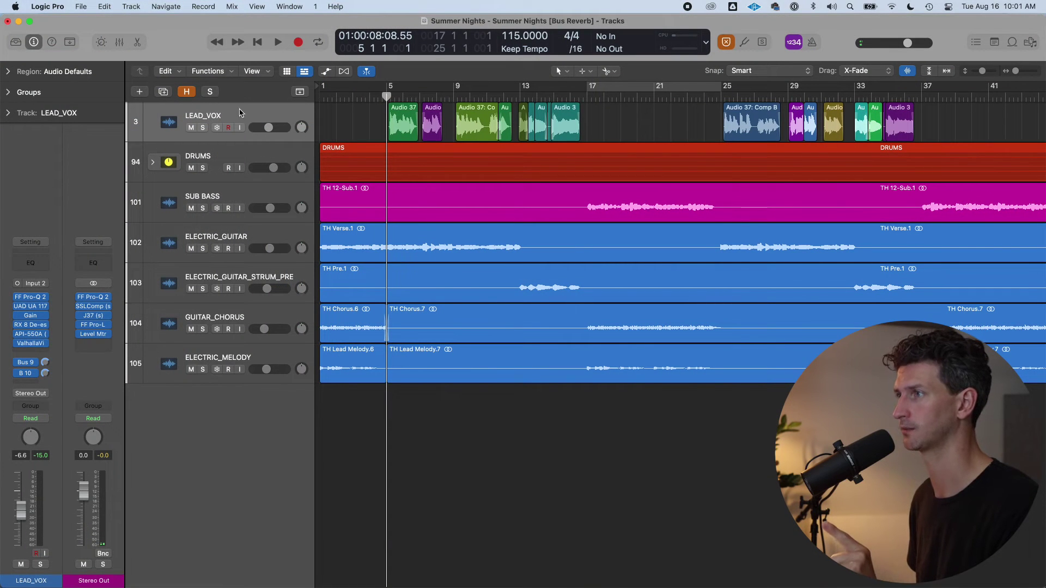
Audition the LEAD_VOX track in the mix from bar 5 and view its ValhallaVintageVerb insert.
{"action": "left_click", "coordinate": [238, 114]}
{"action": "left_click", "coordinate": [203, 128]}
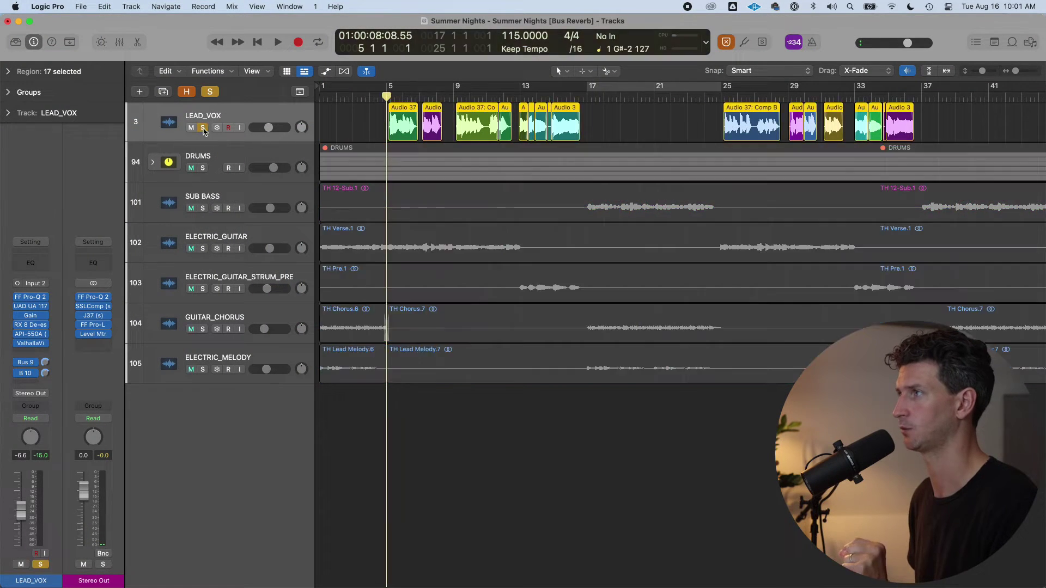
{"action": "left_click", "coordinate": [203, 127]}
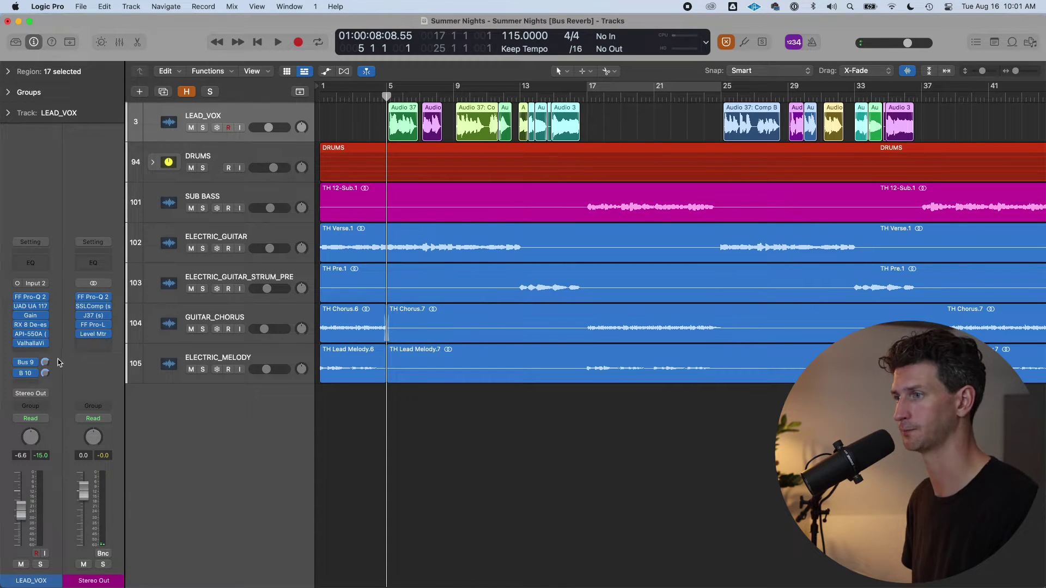
{"action": "key", "text": "space"}
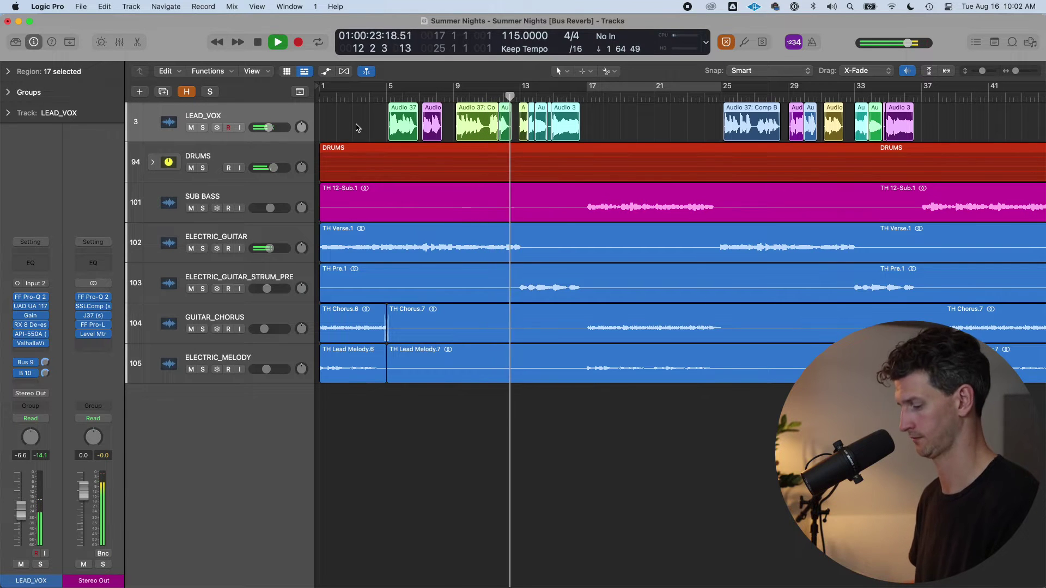
{"action": "key", "text": "space"}
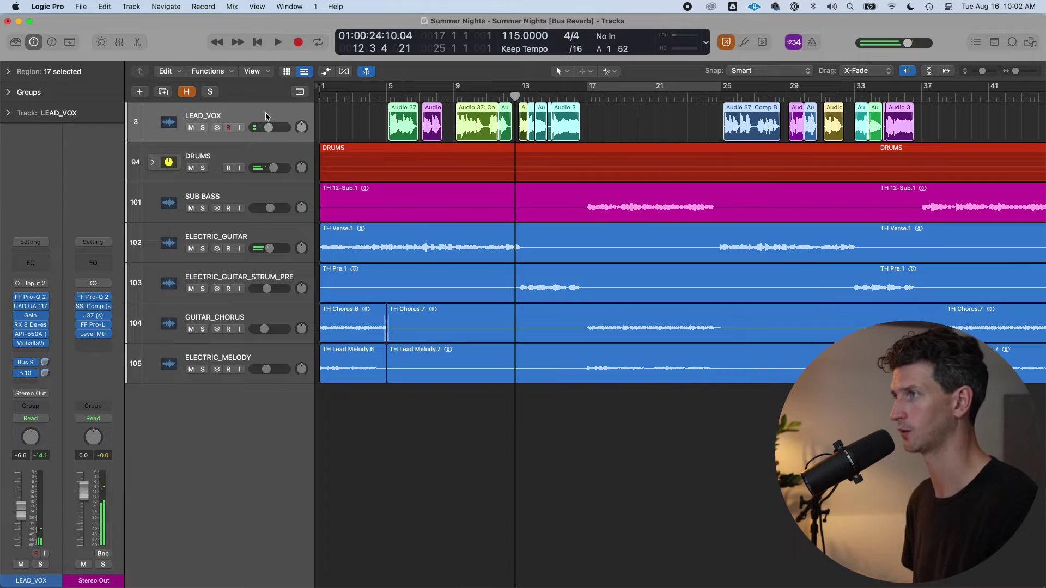
{"action": "left_click", "coordinate": [31, 344]}
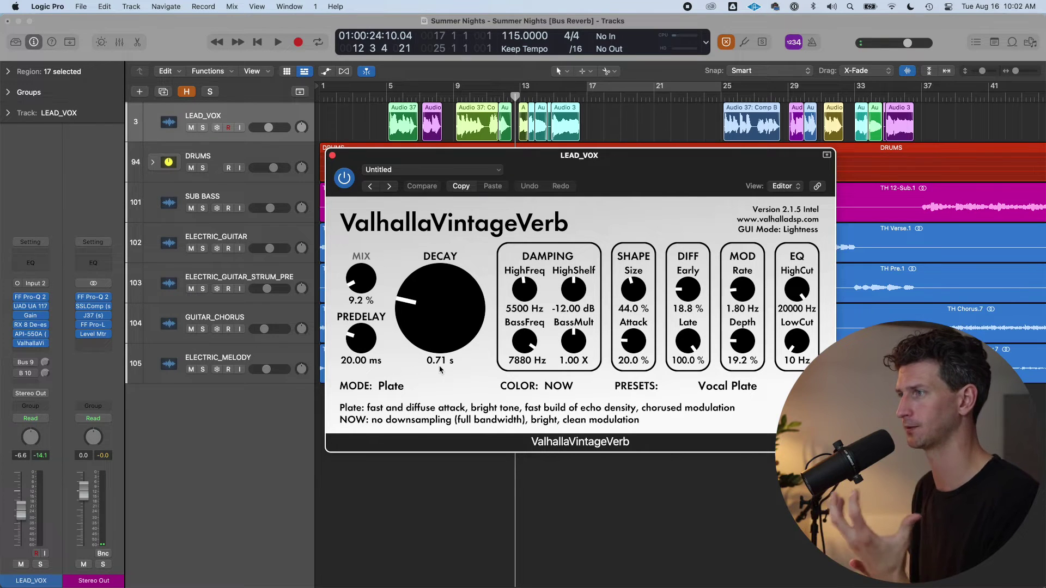
{"action": "left_click", "coordinate": [333, 156]}
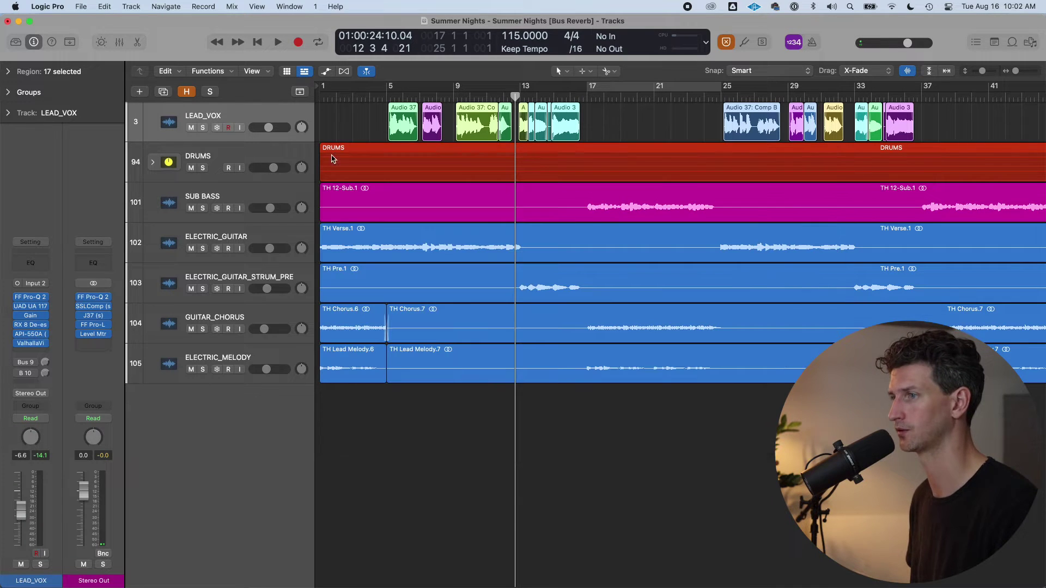
Add a send from LEAD_VOX to Bus 19 and rename the resulting aux channel VOX_VERB.
{"action": "left_click", "coordinate": [36, 383]}
{"action": "mouse_move", "coordinate": [41, 398]}
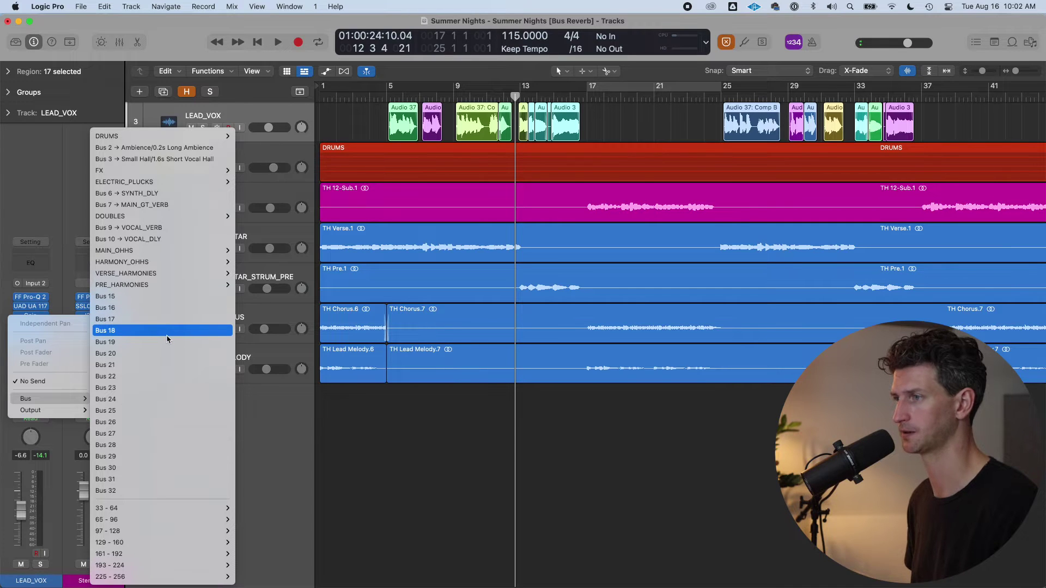
{"action": "left_click", "coordinate": [115, 342]}
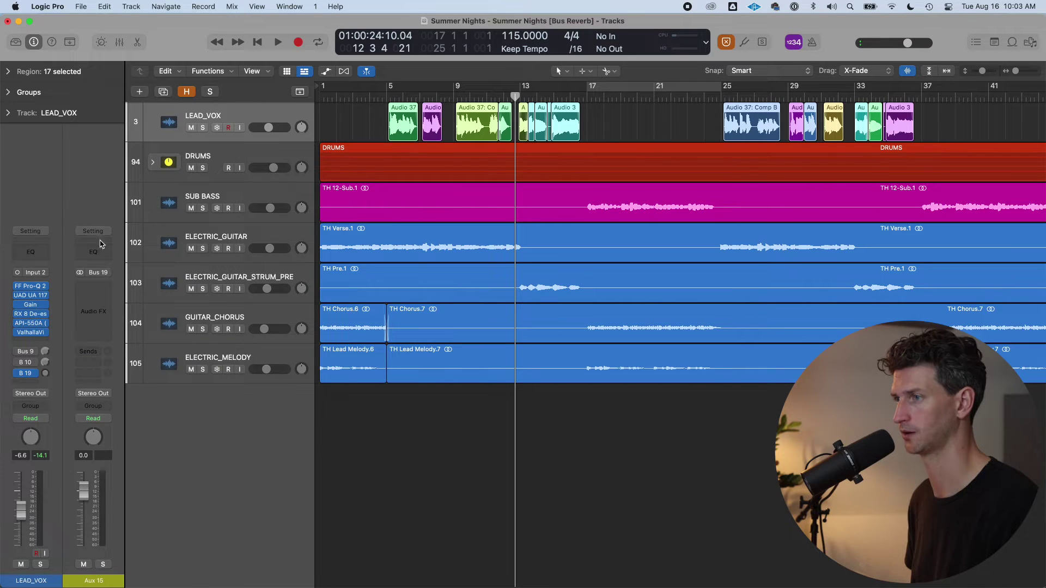
{"action": "double_click", "coordinate": [98, 580]}
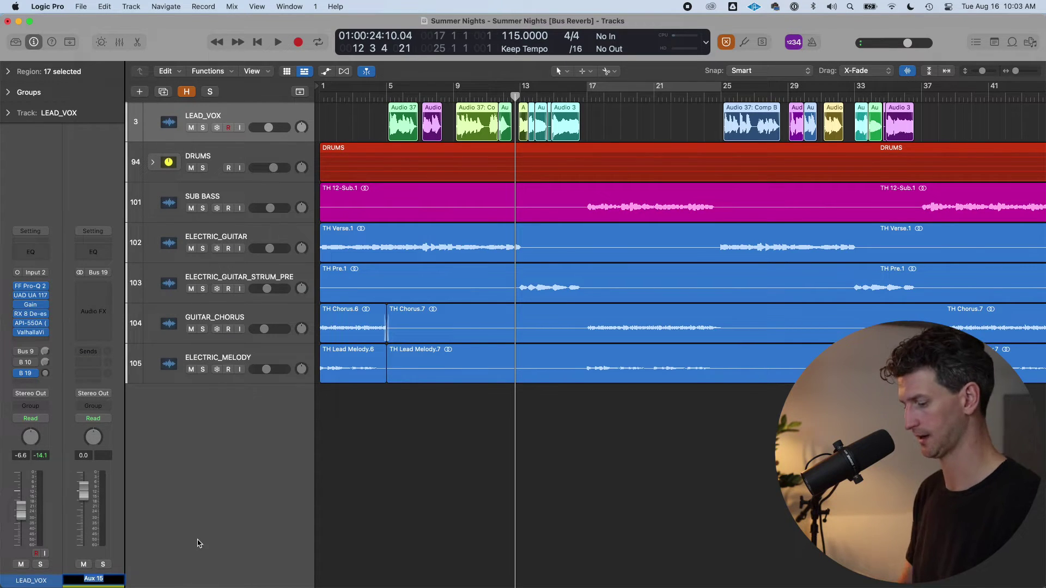
{"action": "type", "text": "VO"}
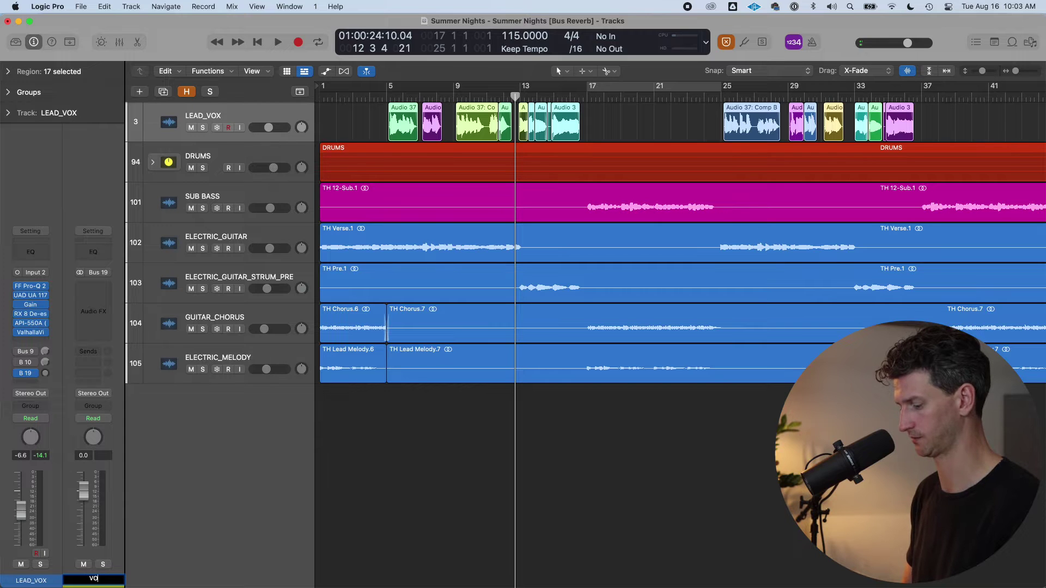
{"action": "type", "text": "X_VERB"}
{"action": "key", "text": "Return"}
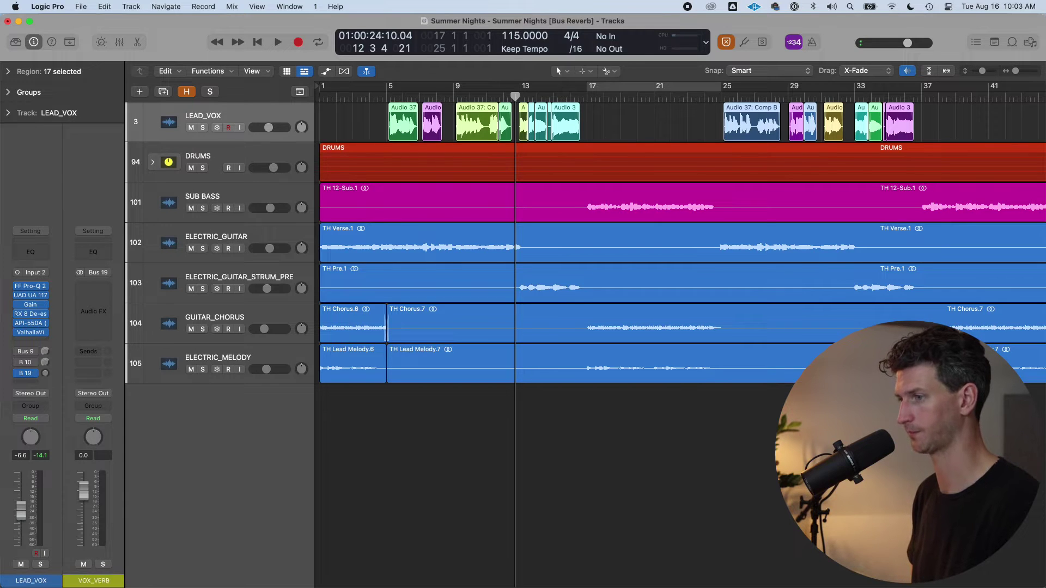
Insert the Space Designer reverb as the first audio effect on the VOX_VERB channel.
{"action": "left_click", "coordinate": [101, 289]}
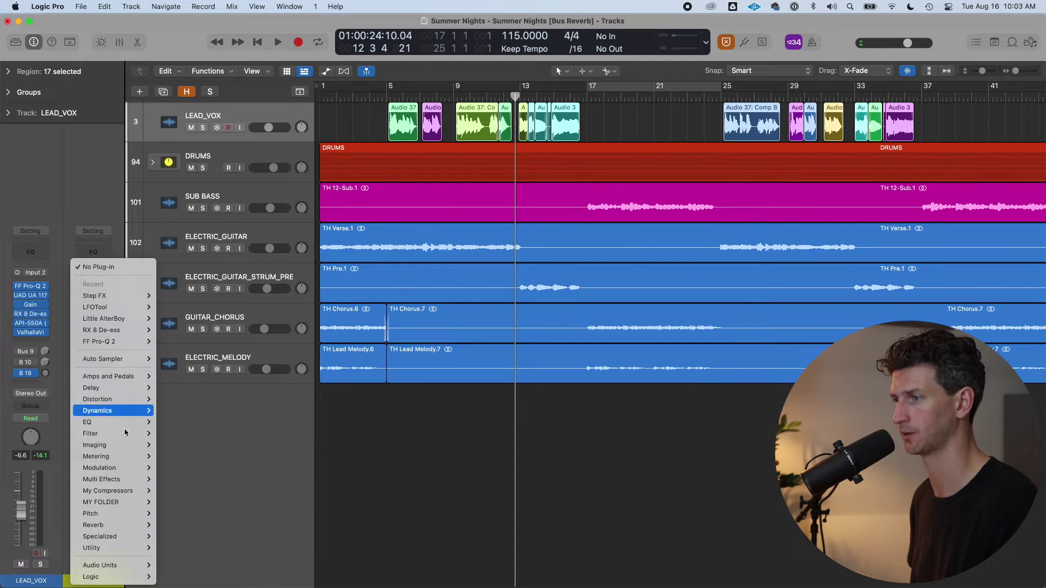
{"action": "mouse_move", "coordinate": [122, 530]}
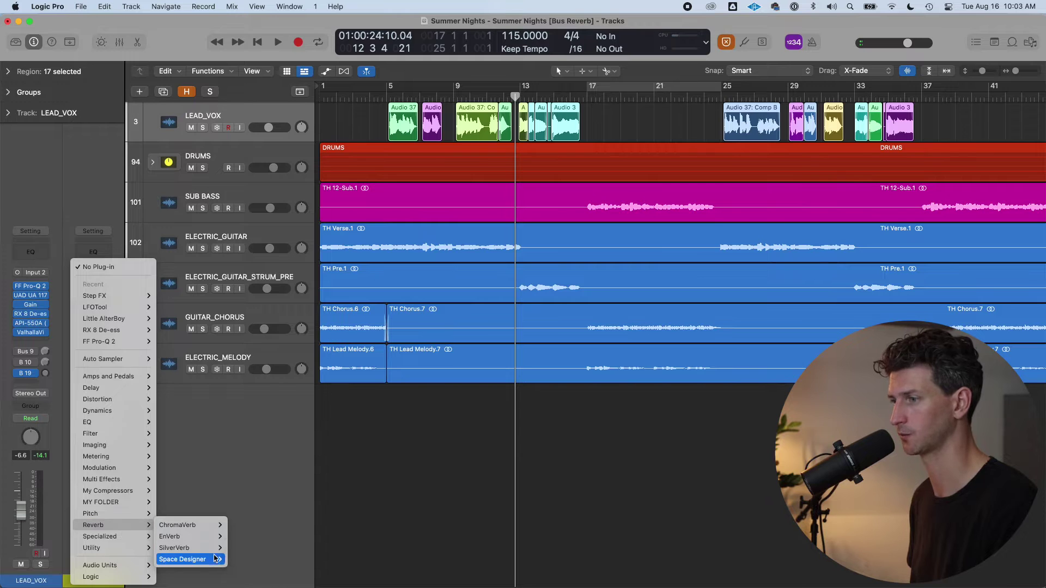
{"action": "left_click", "coordinate": [243, 559]}
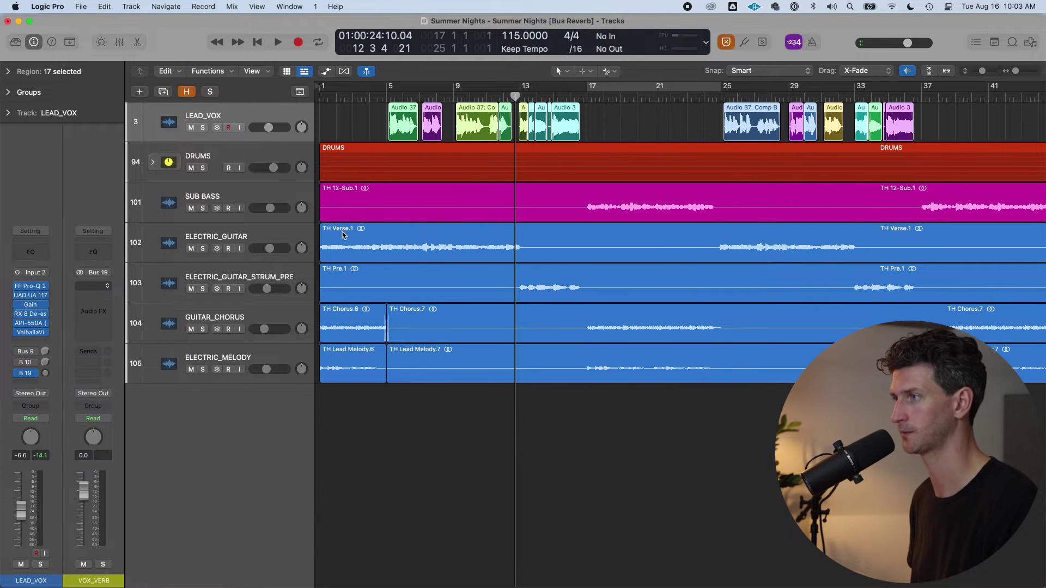
{"action": "left_click_drag", "start_coordinate": [492, 169], "coordinate": [444, 148]}
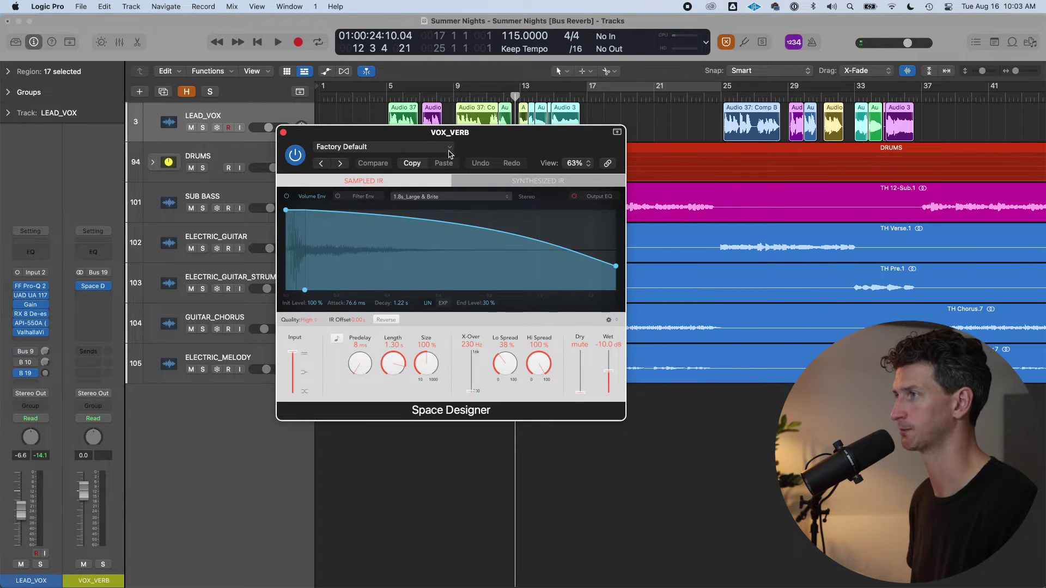
Load the 03.4s Warm Hall preset from the large hall spaces into Space Designer and close the plug-in window.
{"action": "left_click", "coordinate": [438, 152]}
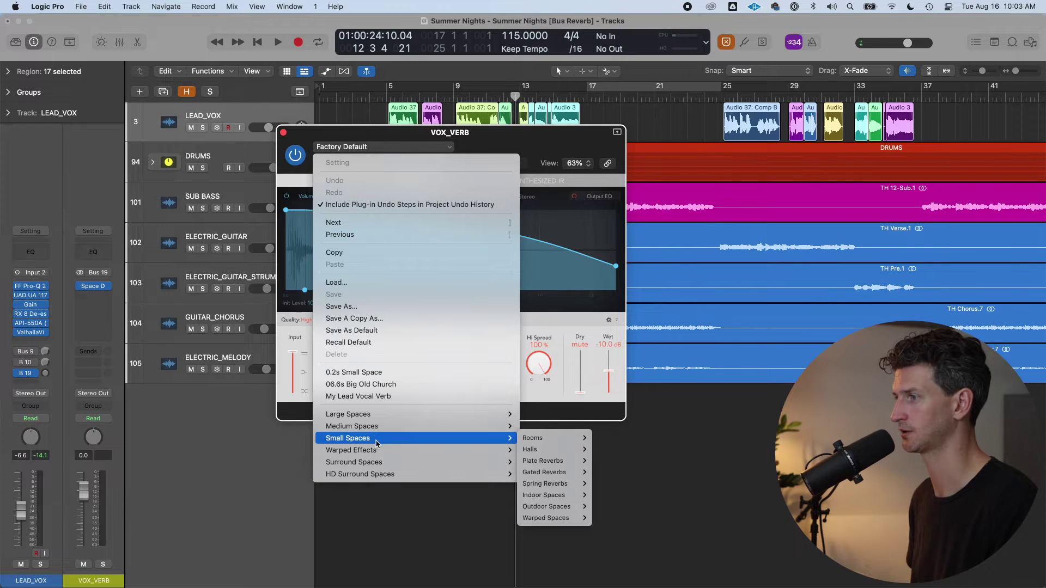
{"action": "mouse_move", "coordinate": [379, 414]}
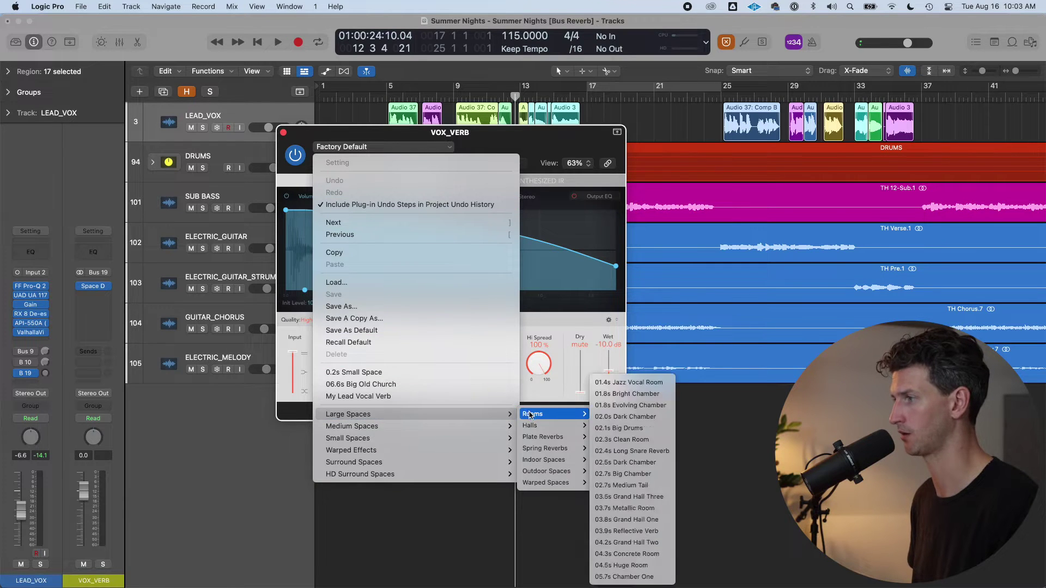
{"action": "mouse_move", "coordinate": [545, 426]}
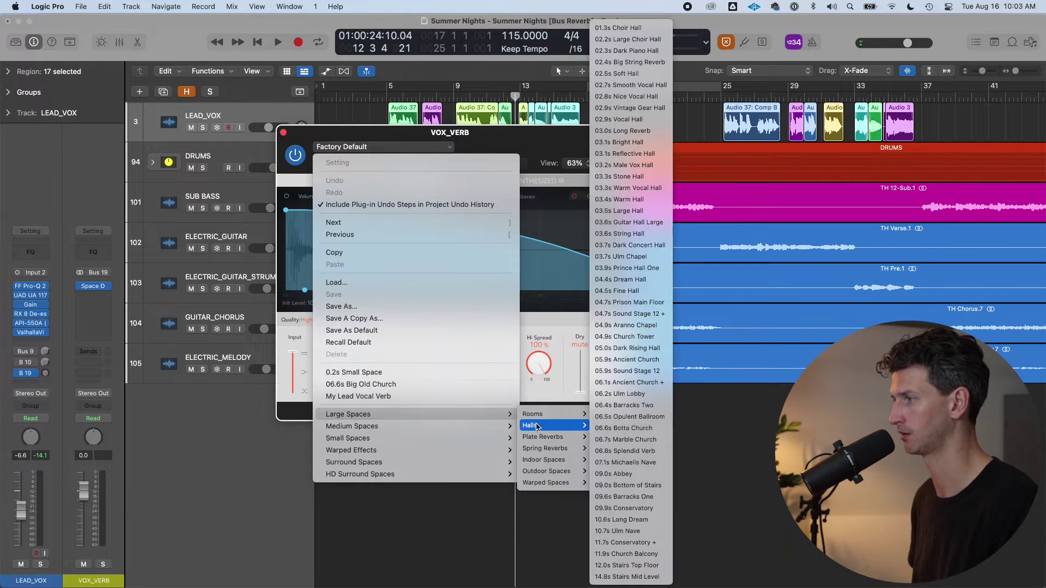
{"action": "left_click", "coordinate": [639, 201]}
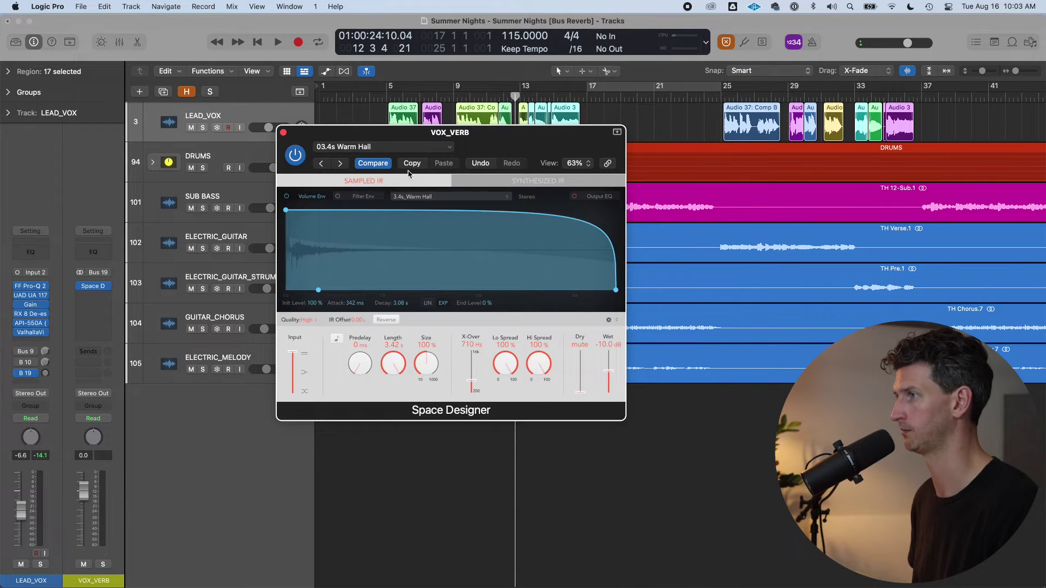
{"action": "left_click", "coordinate": [284, 133]}
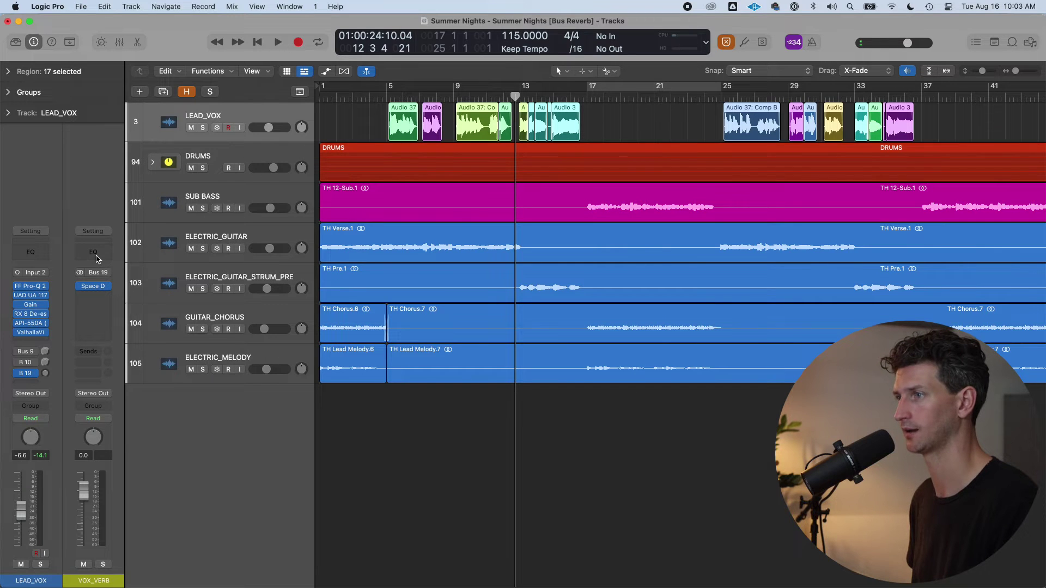
Add a Channel EQ after Space Designer on VOX_VERB, leaving it at Factory Default, and close its window.
{"action": "left_click", "coordinate": [97, 255]}
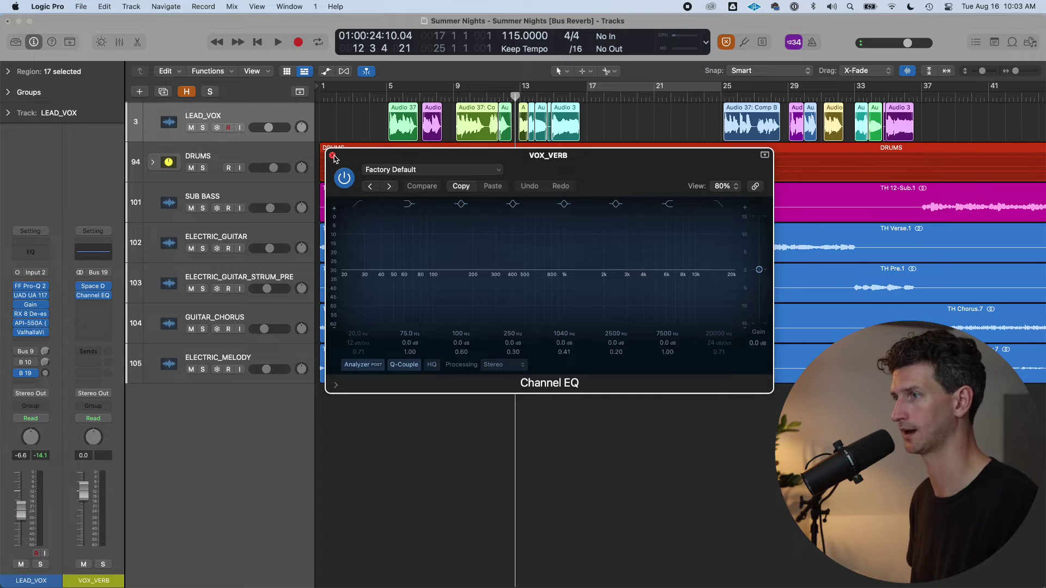
{"action": "left_click_drag", "start_coordinate": [395, 175], "coordinate": [398, 210]}
{"action": "left_click", "coordinate": [335, 191]}
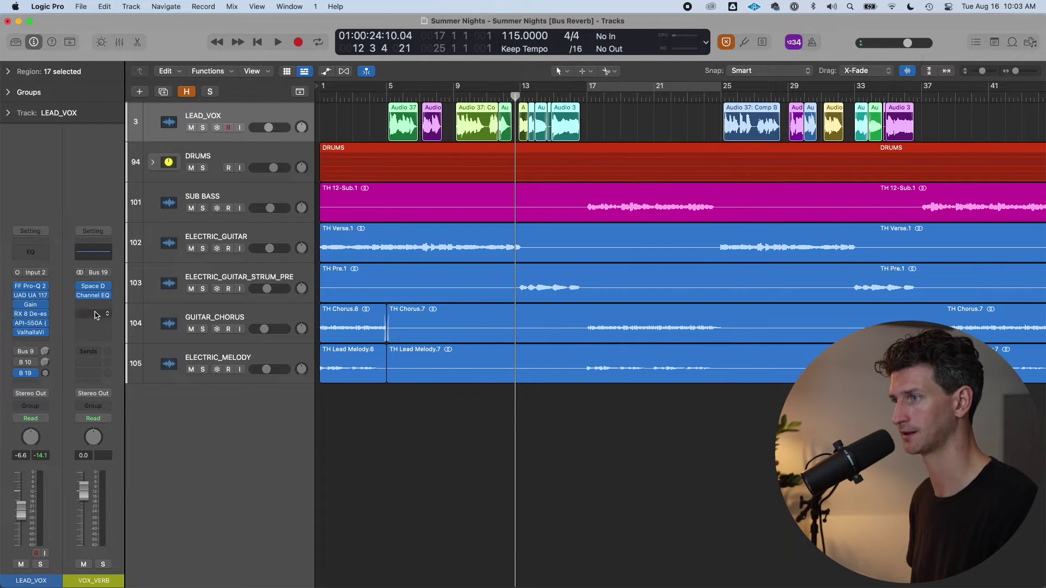
Play the song from bar 5 to hear the lead vocal before raising its reverb send.
{"action": "left_click", "coordinate": [387, 98]}
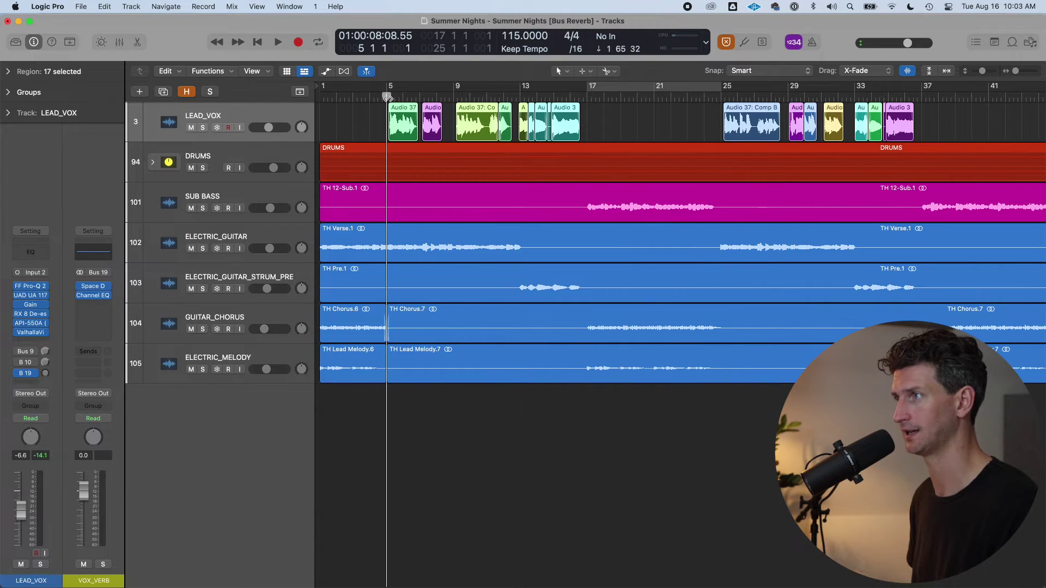
{"action": "key", "text": "space"}
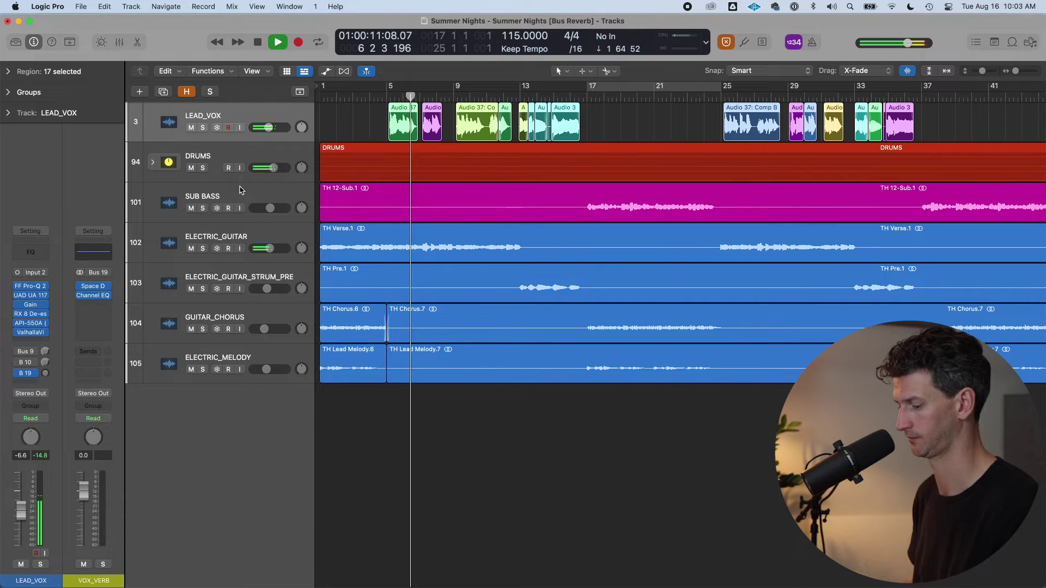
{"action": "key", "text": "space"}
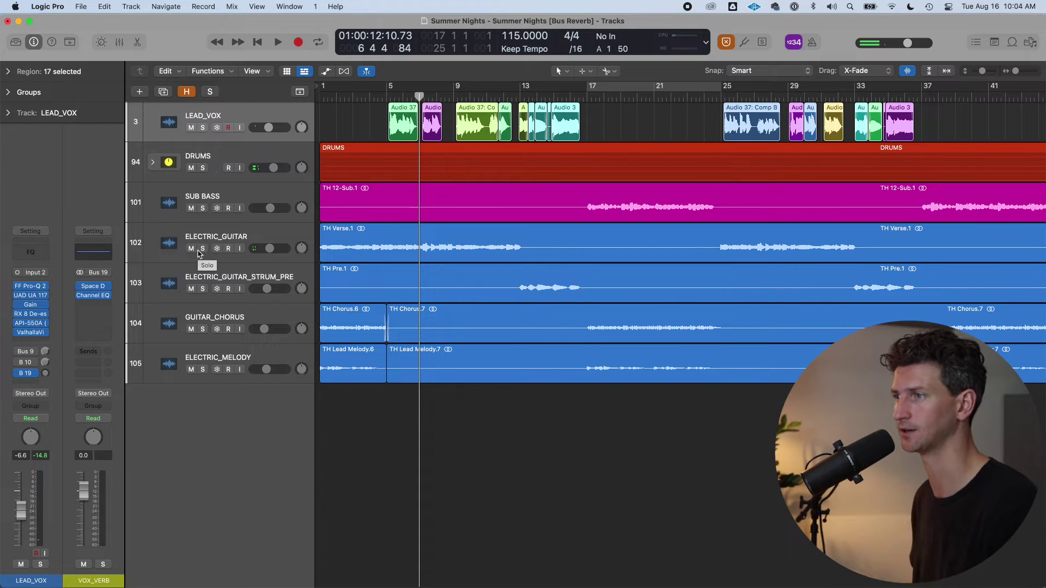
Raise the Bus 19 send level on LEAD_VOX to feed the vocal into VOX_VERB.
{"action": "left_click", "coordinate": [46, 375]}
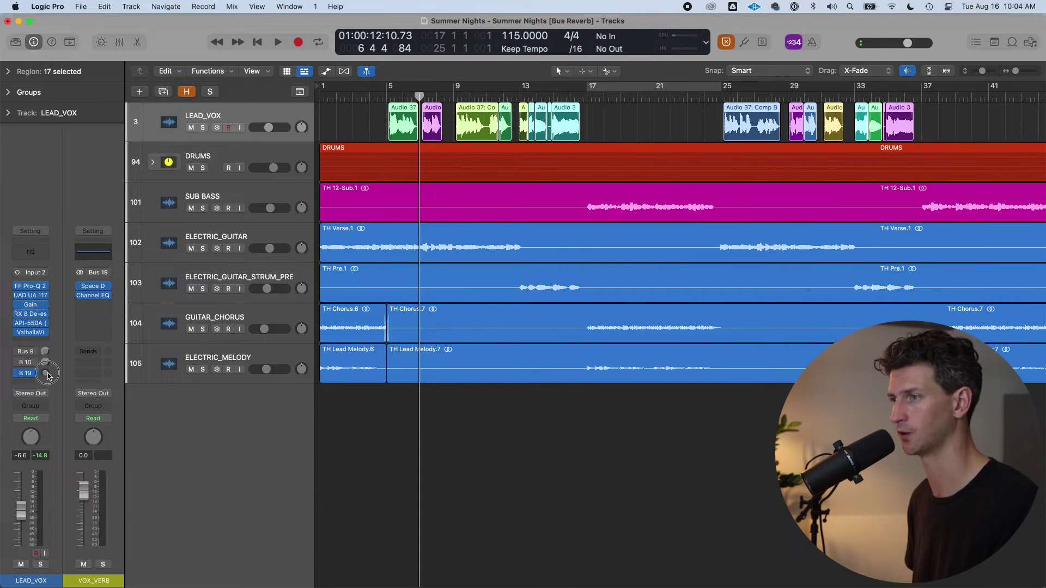
{"action": "mouse_move", "coordinate": [48, 376]}
{"action": "left_mouse_down"}
{"action": "mouse_move", "coordinate": [60, 297]}
{"action": "mouse_move", "coordinate": [62, 364]}
{"action": "left_mouse_up"}
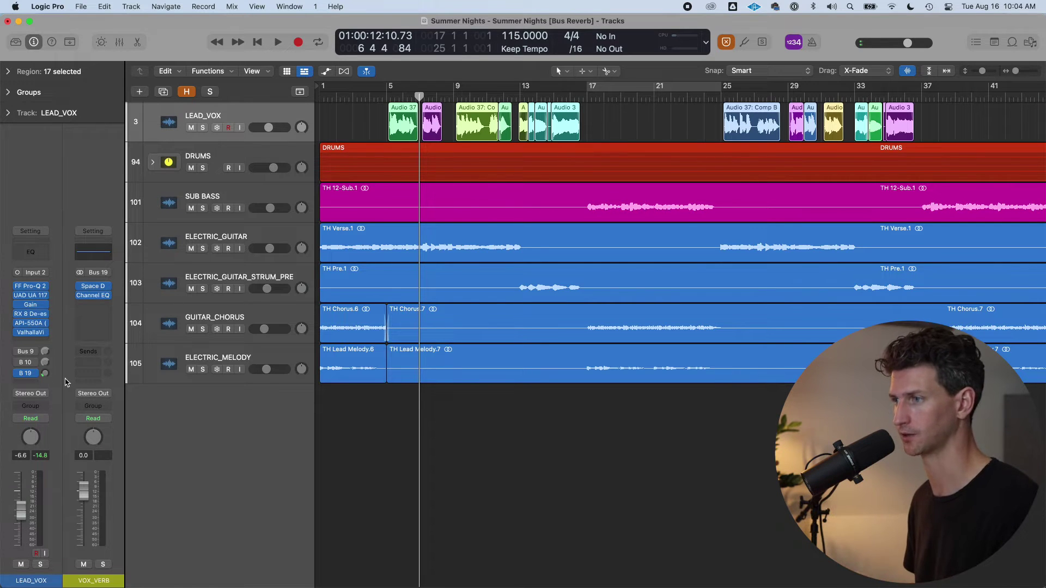
{"action": "left_click_drag", "start_coordinate": [45, 373], "coordinate": [55, 393]}
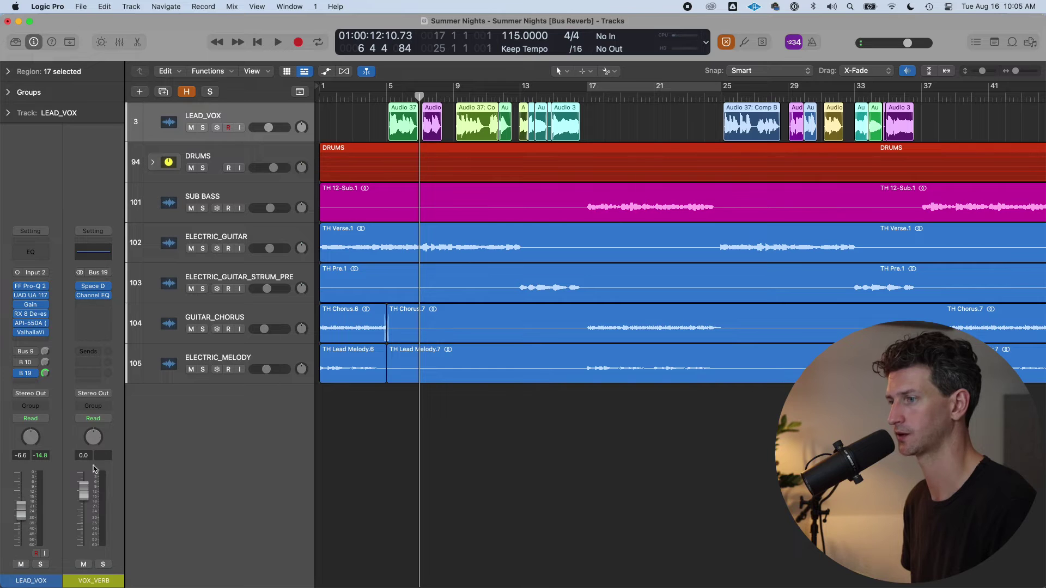
Create an arrangement track for the VOX_VERB aux channel.
{"action": "right_click", "coordinate": [96, 186]}
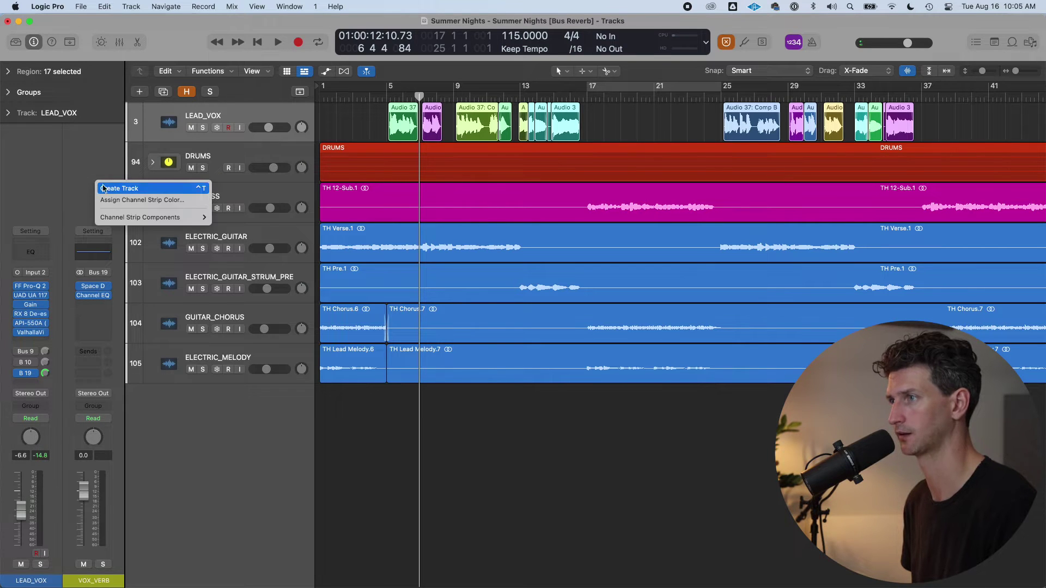
{"action": "left_click", "coordinate": [113, 189]}
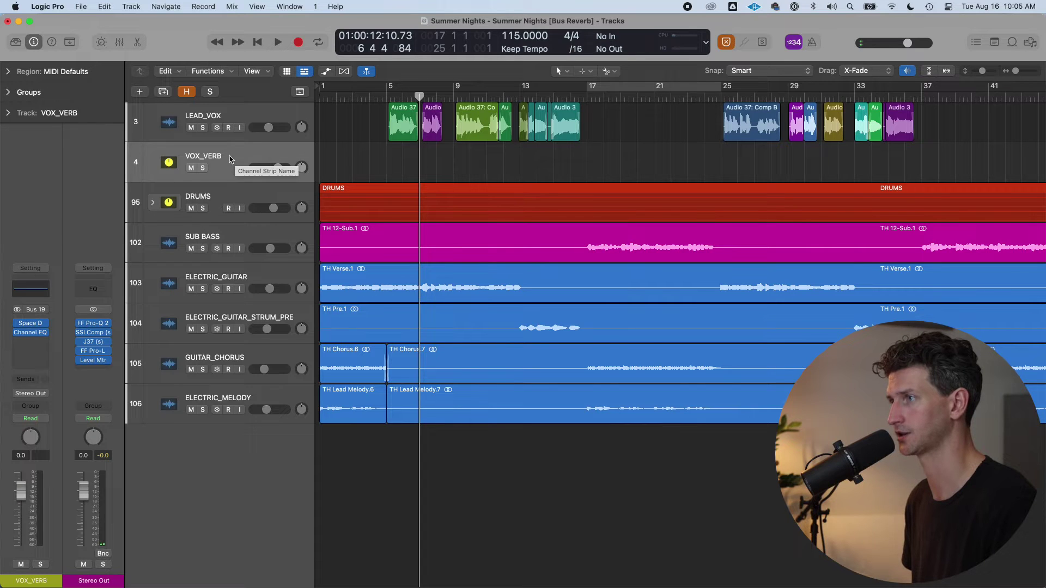
Compare the channel strips of the LEAD_VOX and VOX_VERB tracks.
{"action": "left_click", "coordinate": [244, 121]}
{"action": "left_click", "coordinate": [235, 154]}
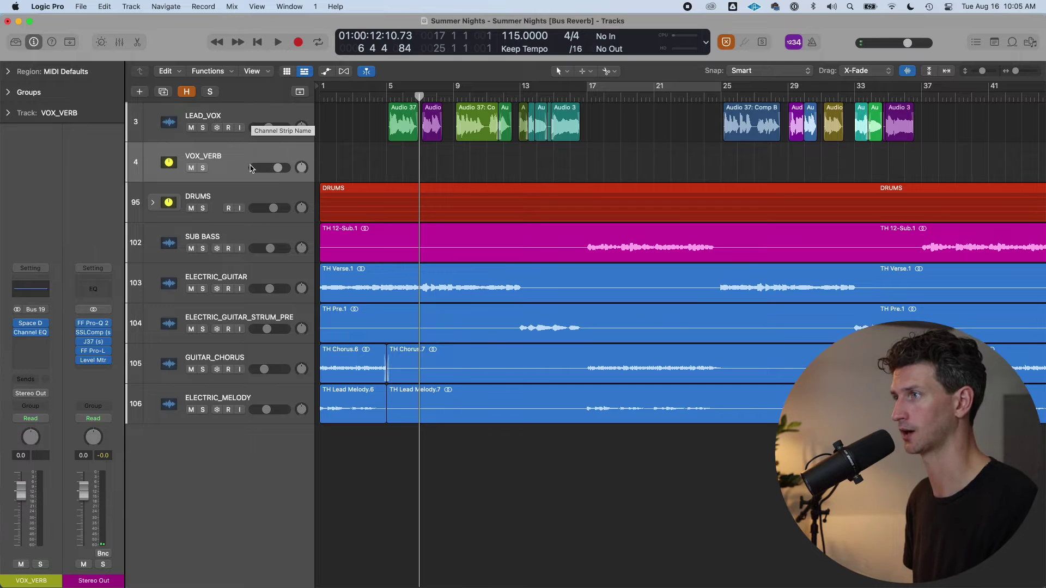
{"action": "left_click", "coordinate": [253, 114]}
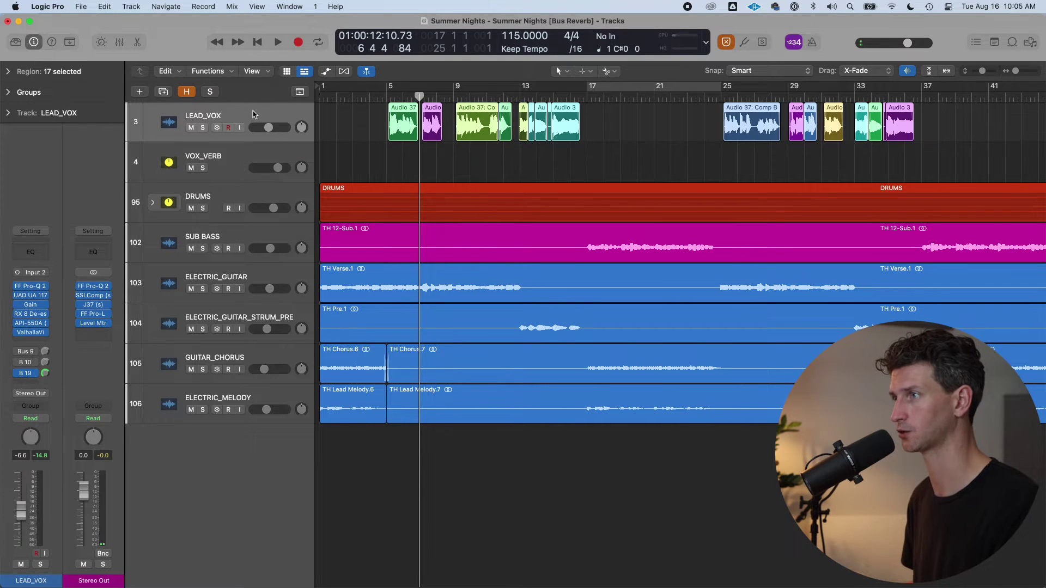
{"action": "left_click", "coordinate": [236, 157]}
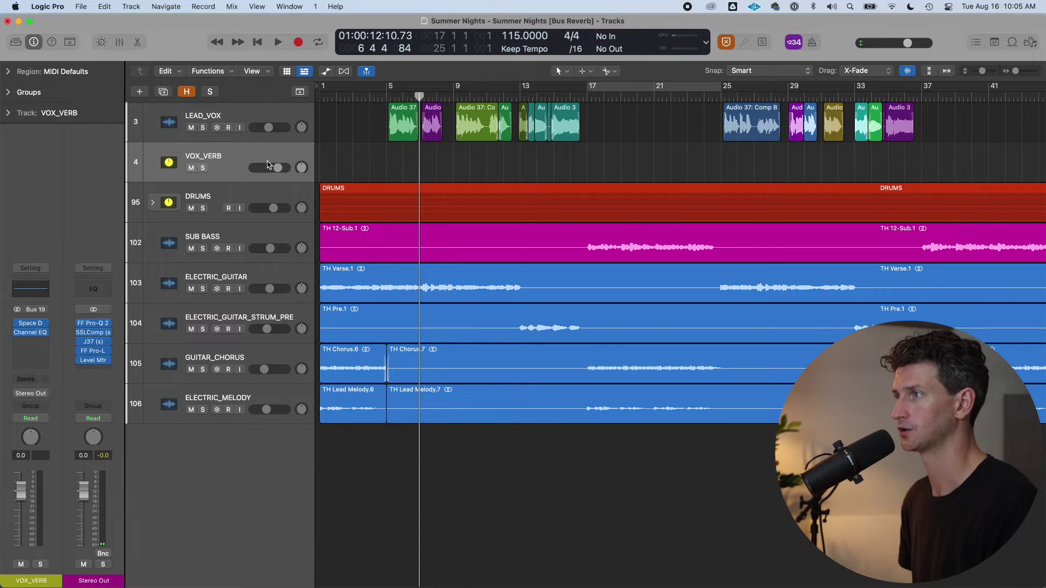
Check the Bus 19 send options on LEAD_VOX and lower the VOX_VERB track volume to -2.6 dB.
{"action": "left_click", "coordinate": [249, 114]}
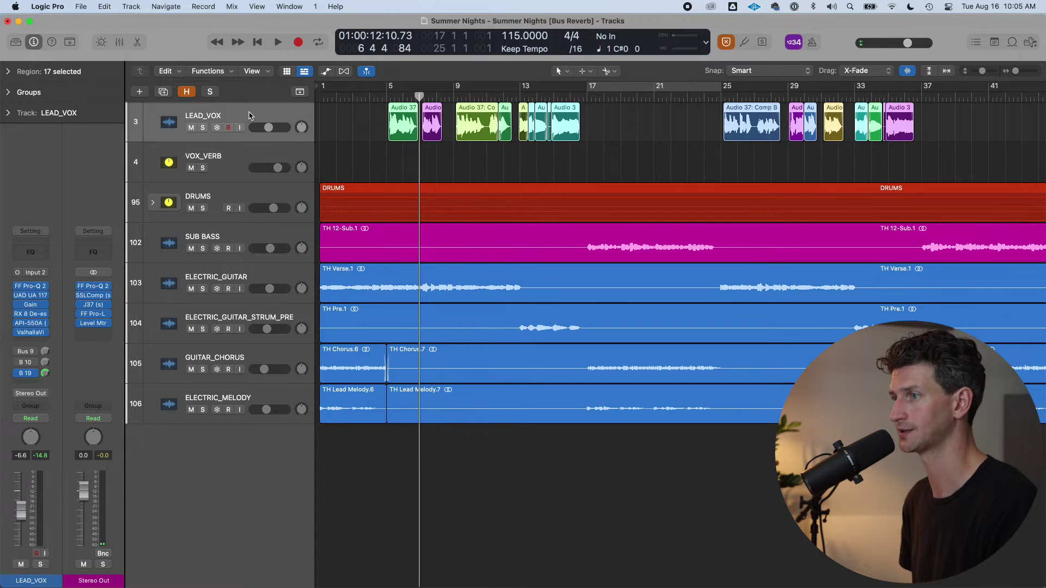
{"action": "left_click", "coordinate": [33, 377]}
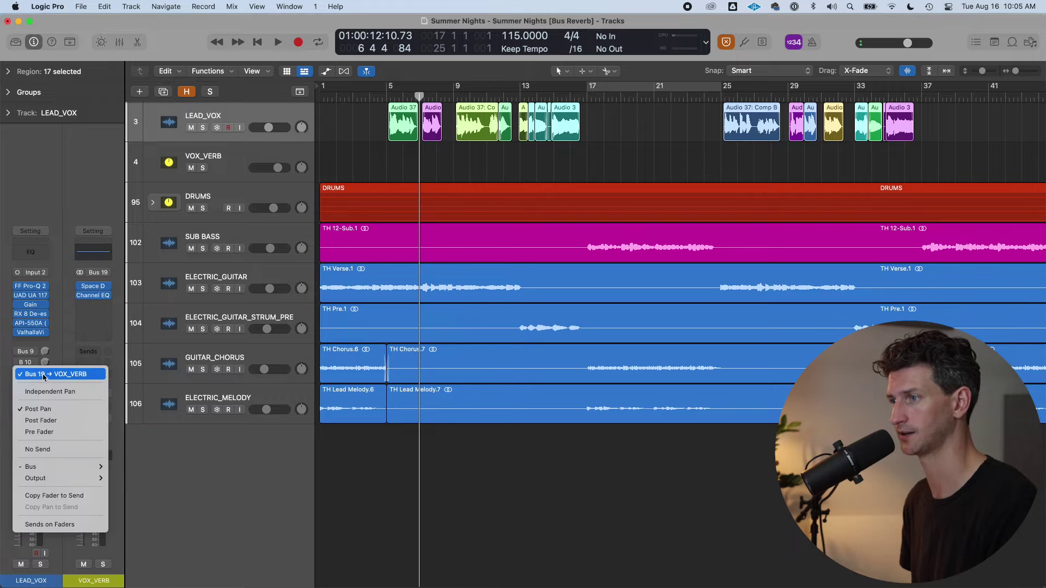
{"action": "left_click", "coordinate": [71, 334]}
{"action": "mouse_move", "coordinate": [277, 168]}
{"action": "left_mouse_down"}
{"action": "mouse_move", "coordinate": [248, 168]}
{"action": "mouse_move", "coordinate": [274, 168]}
{"action": "left_mouse_up"}
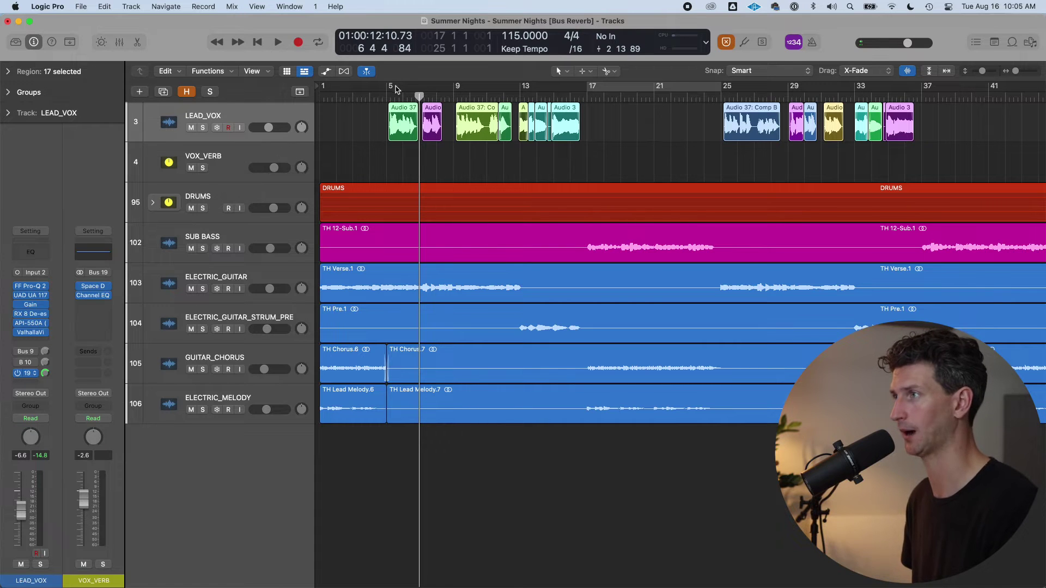
Solo LEAD_VOX and VOX_VERB and play from bar 5 while changing the VOX_VERB volume from -0.1 down to -5.5 dB.
{"action": "left_click", "coordinate": [387, 98]}
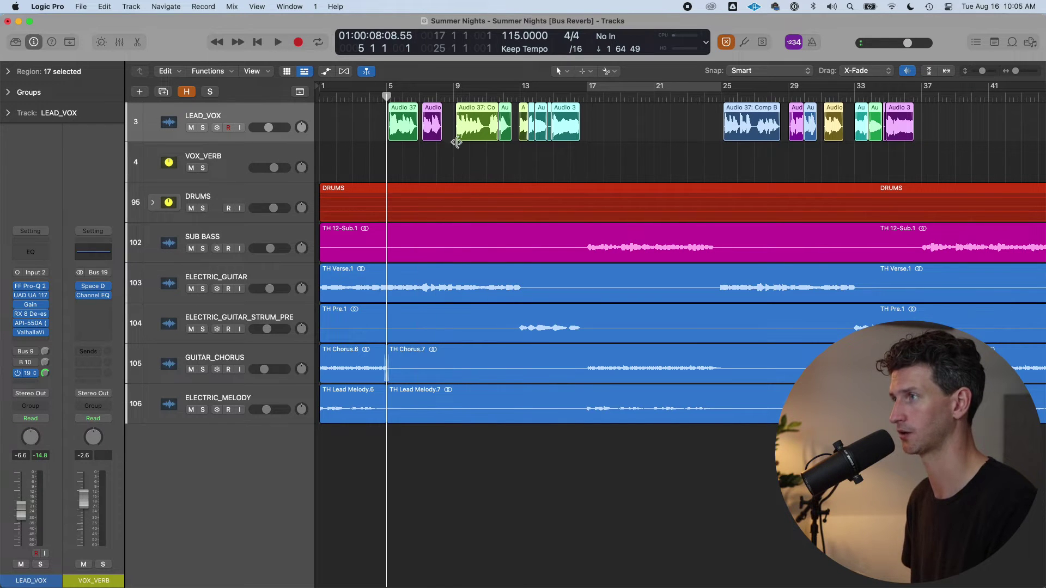
{"action": "left_click", "coordinate": [450, 161]}
{"action": "left_click", "coordinate": [203, 128]}
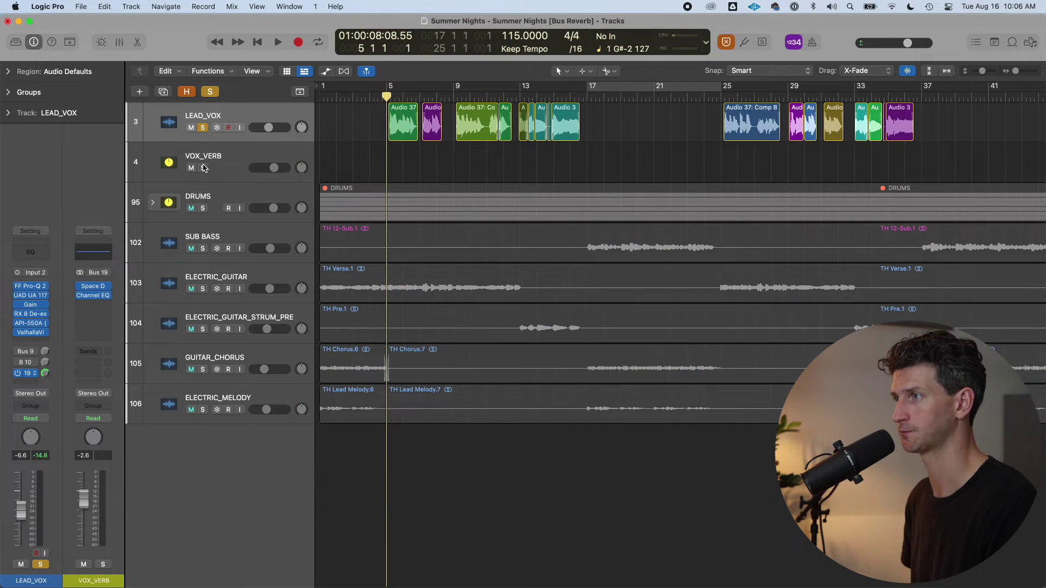
{"action": "left_click_drag", "start_coordinate": [274, 168], "coordinate": [284, 166]}
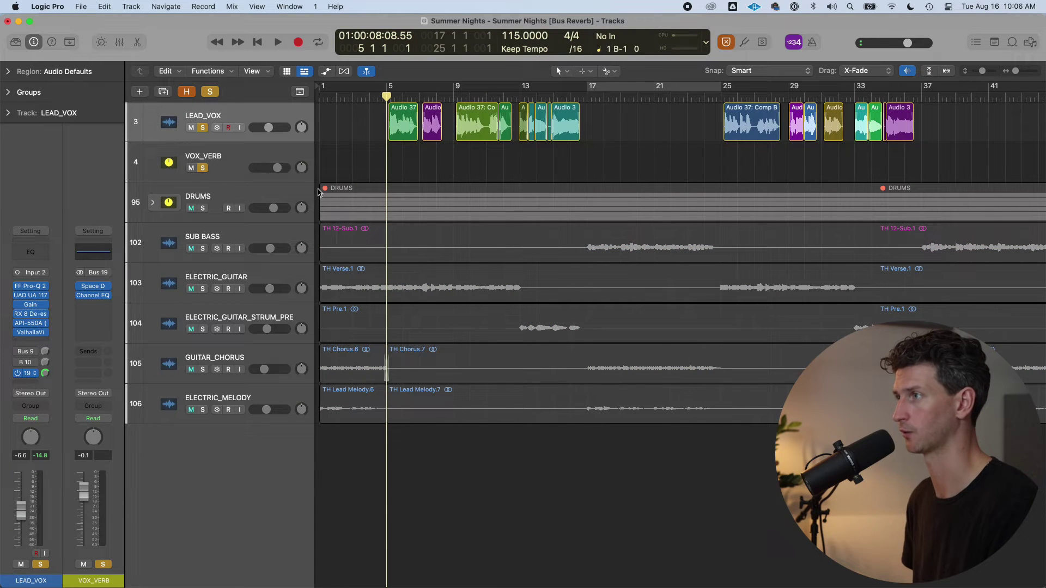
{"action": "key", "text": "space"}
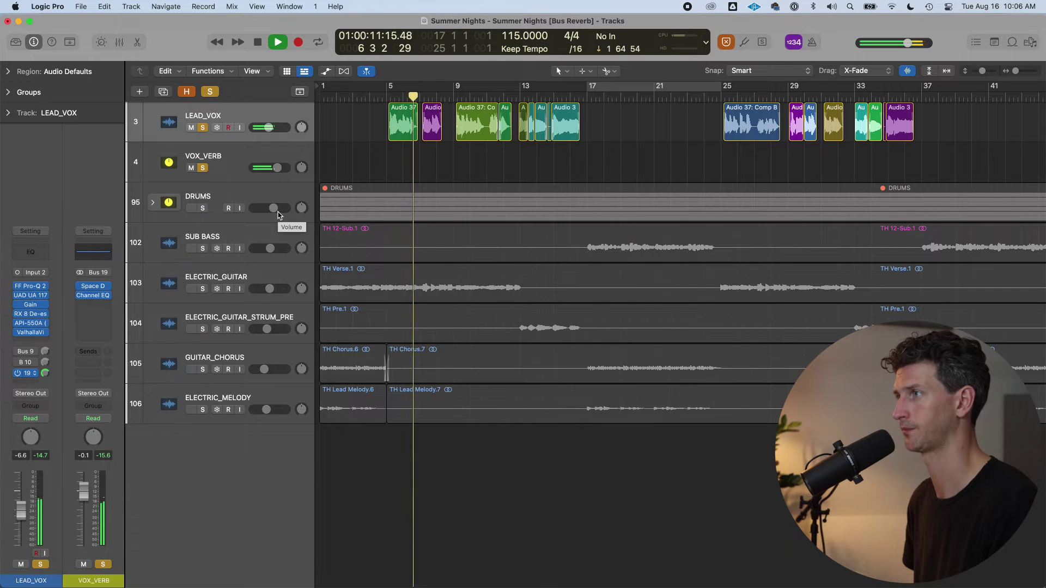
{"action": "mouse_move", "coordinate": [277, 168]}
{"action": "left_mouse_down"}
{"action": "mouse_move", "coordinate": [219, 167]}
{"action": "mouse_move", "coordinate": [295, 168]}
{"action": "mouse_move", "coordinate": [271, 171]}
{"action": "left_mouse_up"}
{"action": "key", "text": "space"}
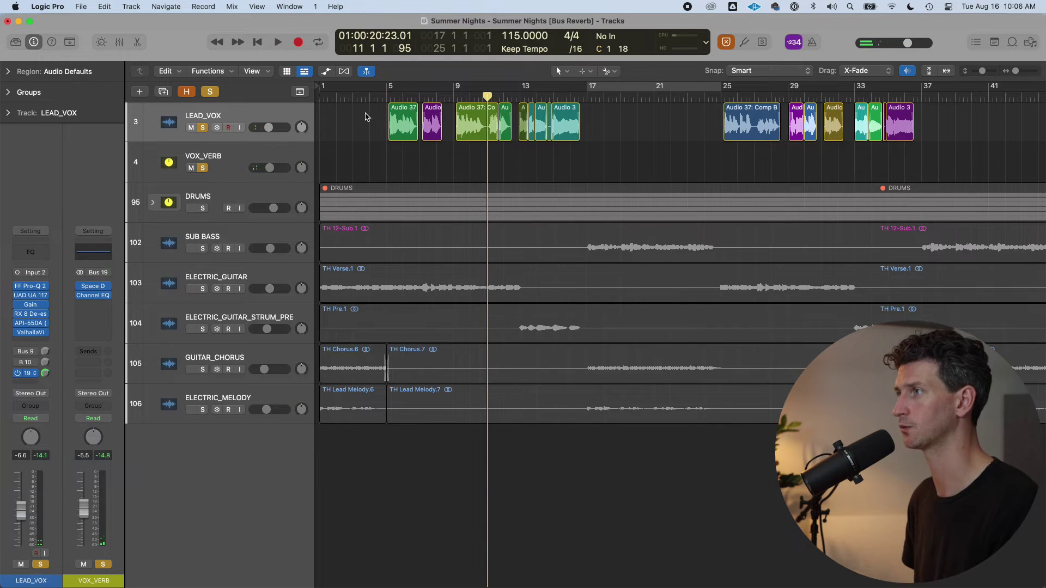
Unsolo both vocal tracks, set the VOX_VERB volume to -1.3 dB and put the playhead back at bar 5.
{"action": "left_click", "coordinate": [203, 127]}
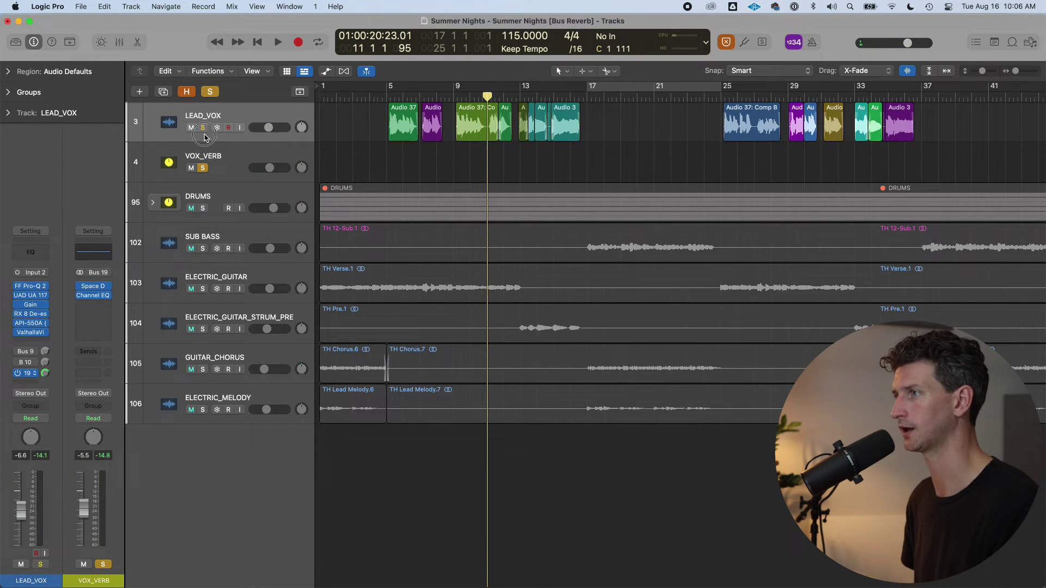
{"action": "left_click", "coordinate": [203, 167]}
{"action": "left_click_drag", "start_coordinate": [271, 166], "coordinate": [276, 168]}
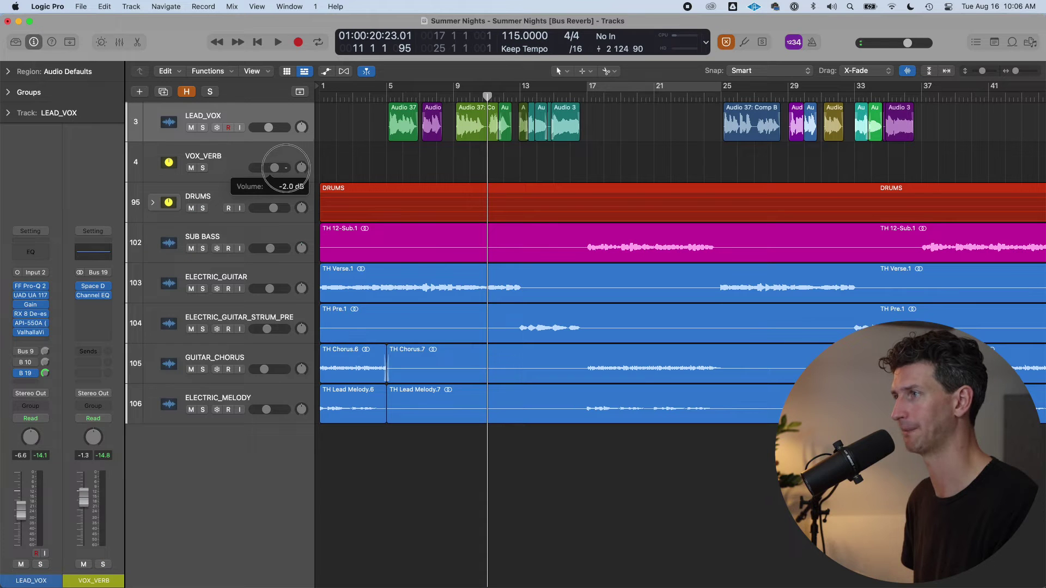
{"action": "left_click", "coordinate": [384, 96]}
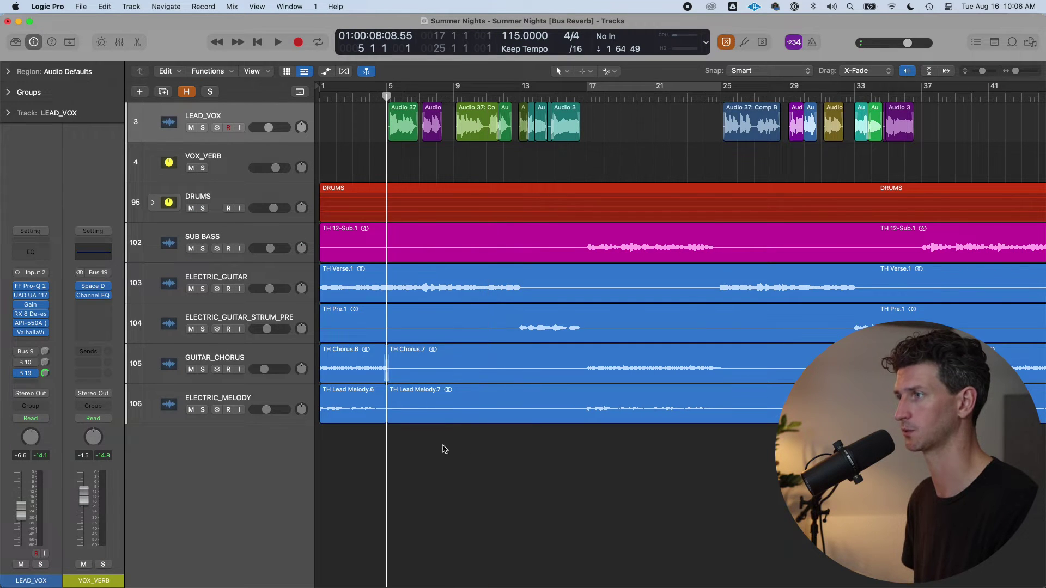
{"action": "left_click_drag", "start_coordinate": [275, 174], "coordinate": [280, 171]}
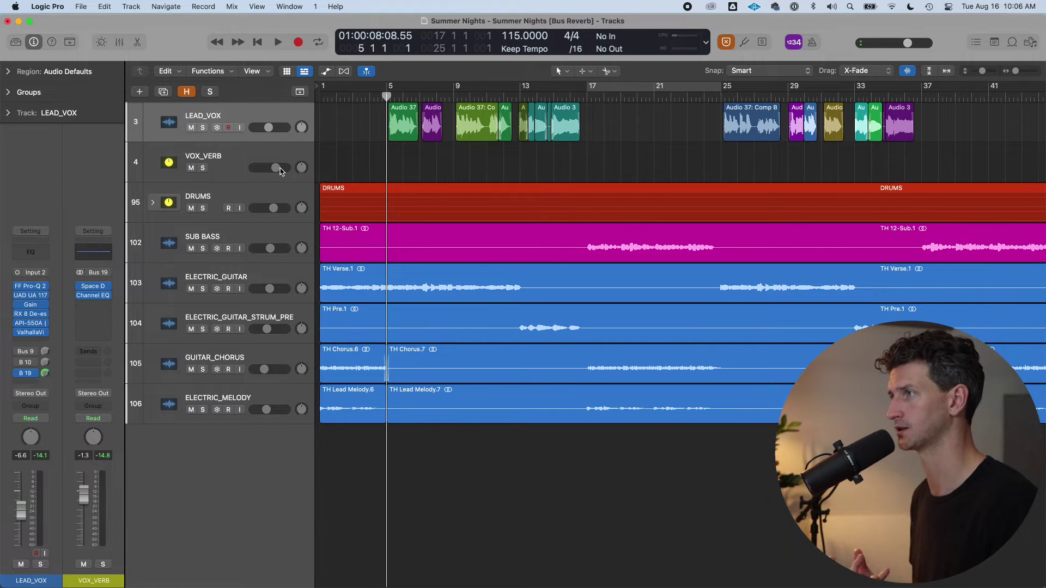
Select VOX_VERB and play the full mix from bar 5 while moving its volume up to 3.4 dB and down to -12.2 dB.
{"action": "left_click", "coordinate": [204, 130]}
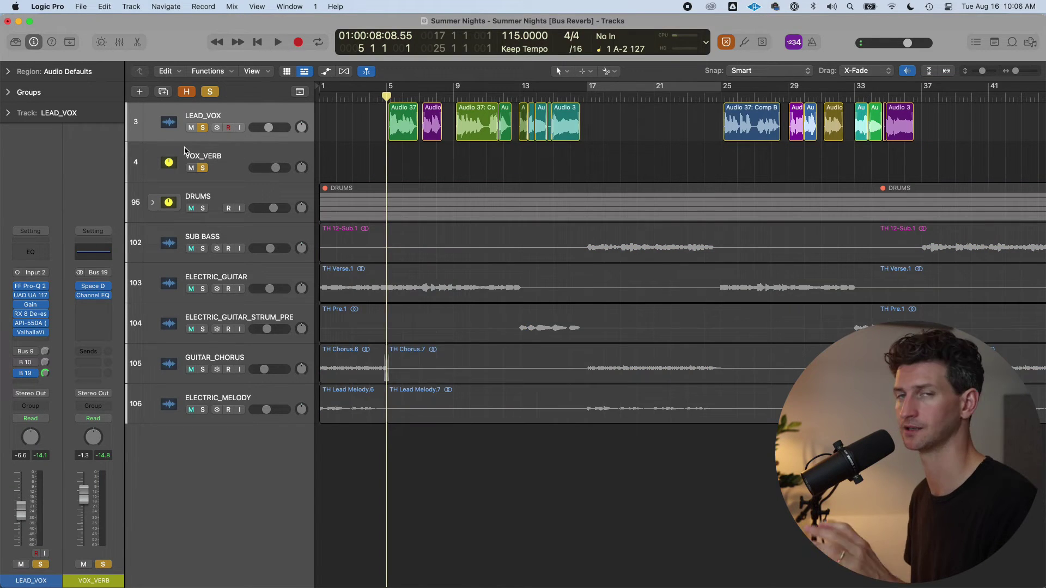
{"action": "left_click", "coordinate": [202, 128]}
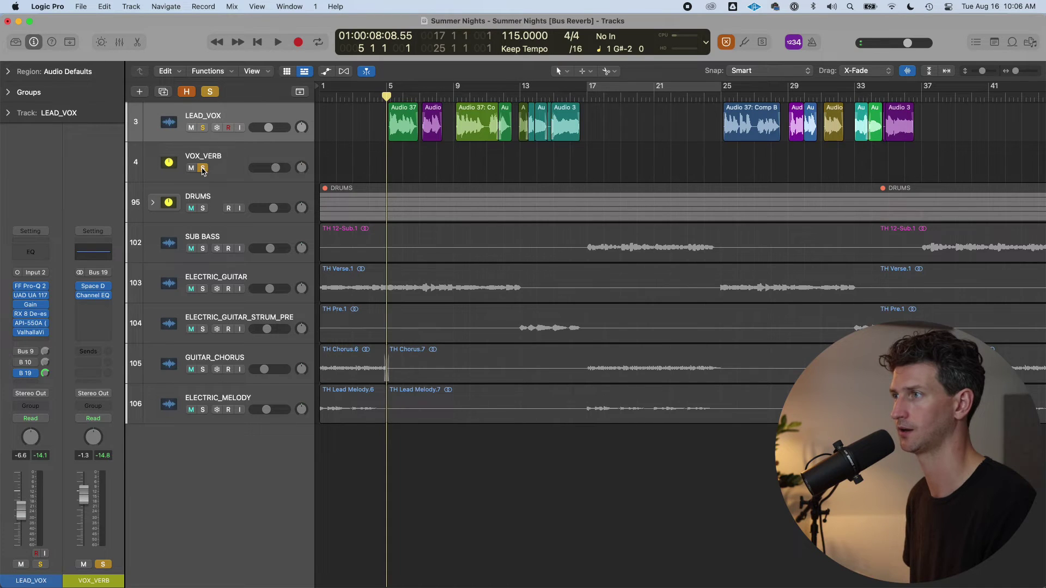
{"action": "left_click", "coordinate": [229, 168]}
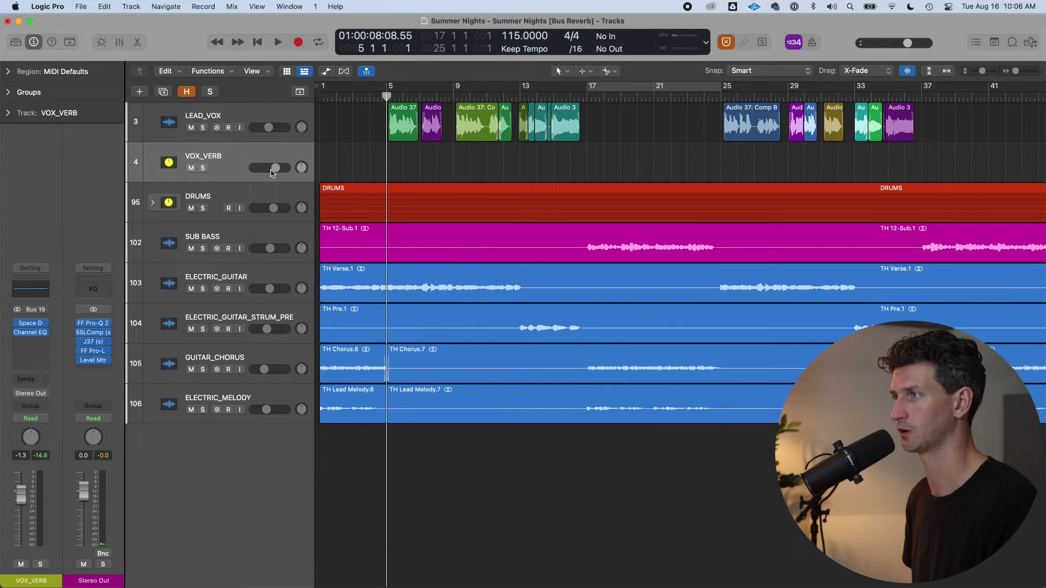
{"action": "left_click_drag", "start_coordinate": [273, 174], "coordinate": [303, 167]}
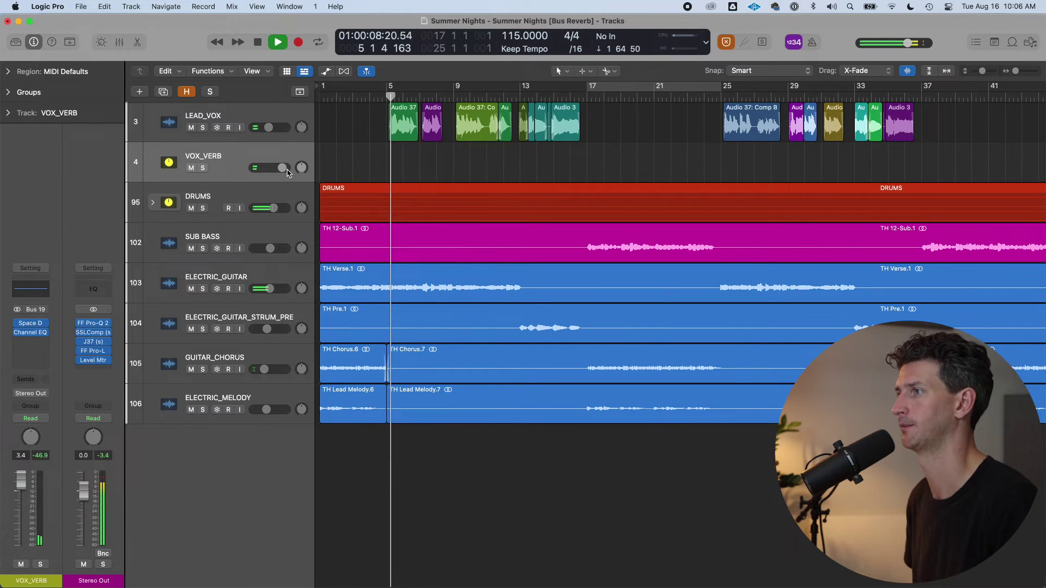
{"action": "left_click_drag", "start_coordinate": [282, 167], "coordinate": [218, 162]}
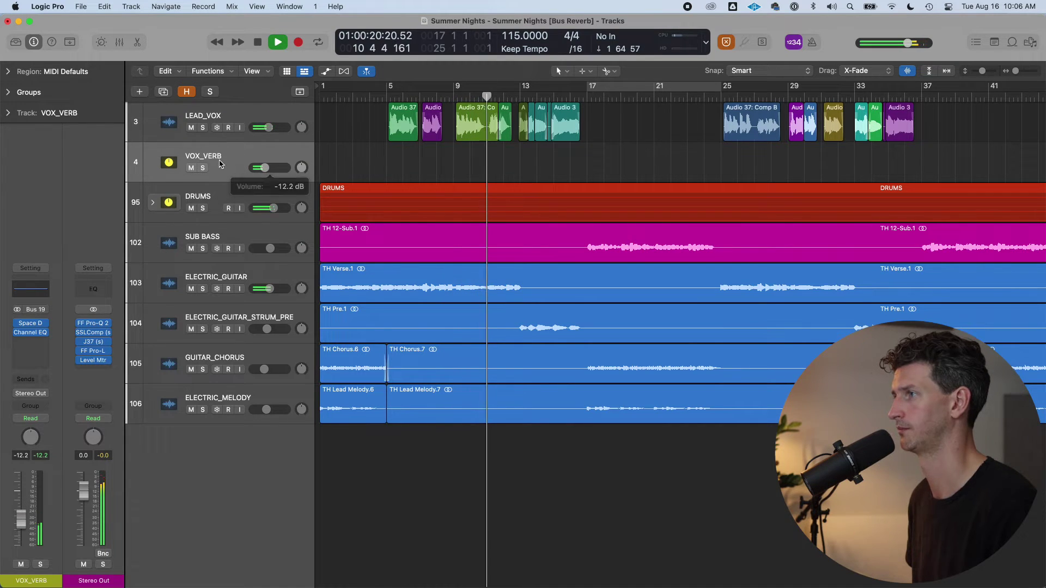
{"action": "key", "text": "space"}
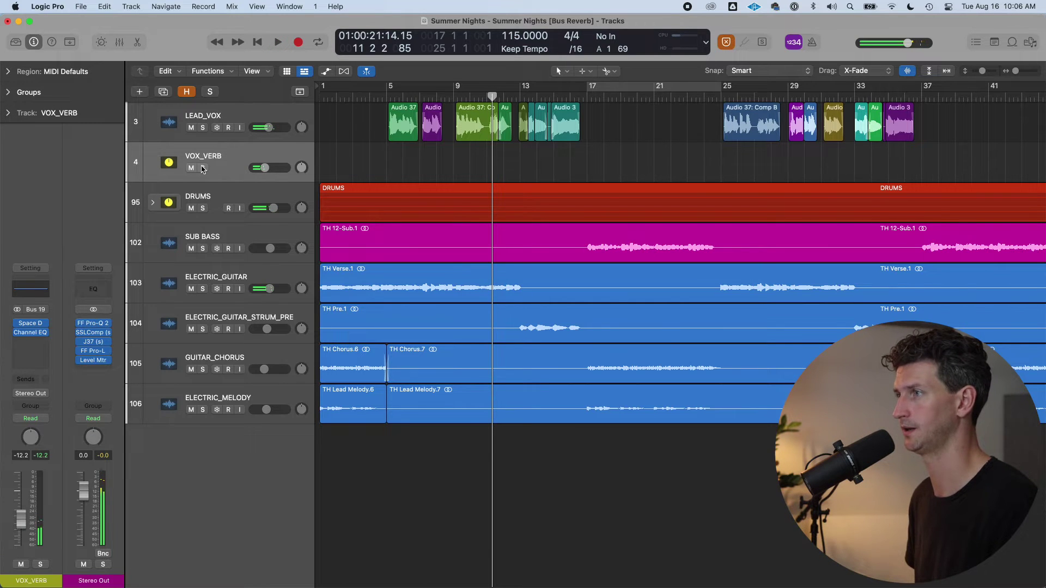
Solo VOX_VERB to play only the reverb from bar 5, and set its volume to -9.6 dB.
{"action": "left_click", "coordinate": [203, 169]}
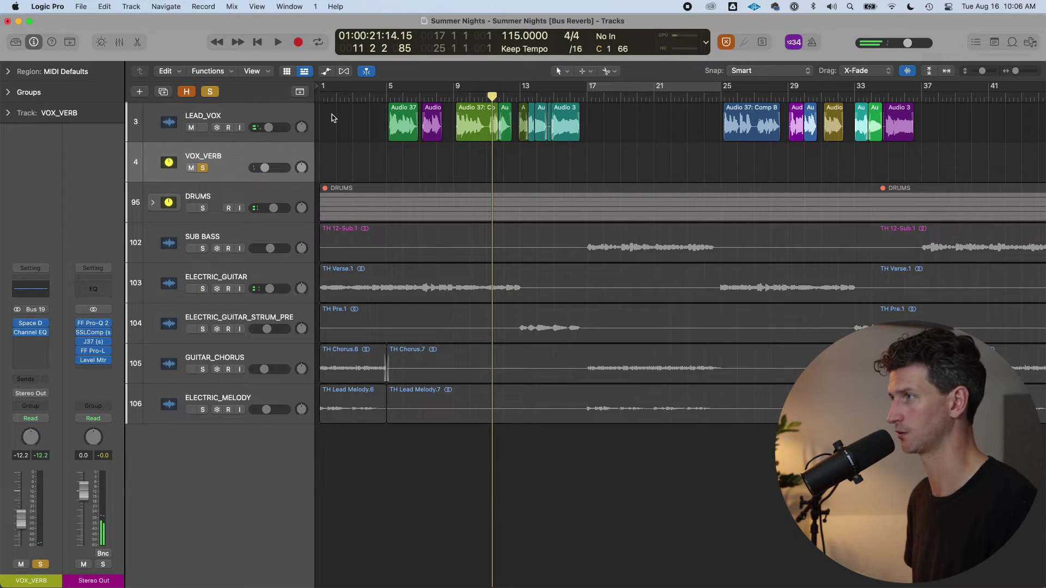
{"action": "left_click", "coordinate": [389, 95]}
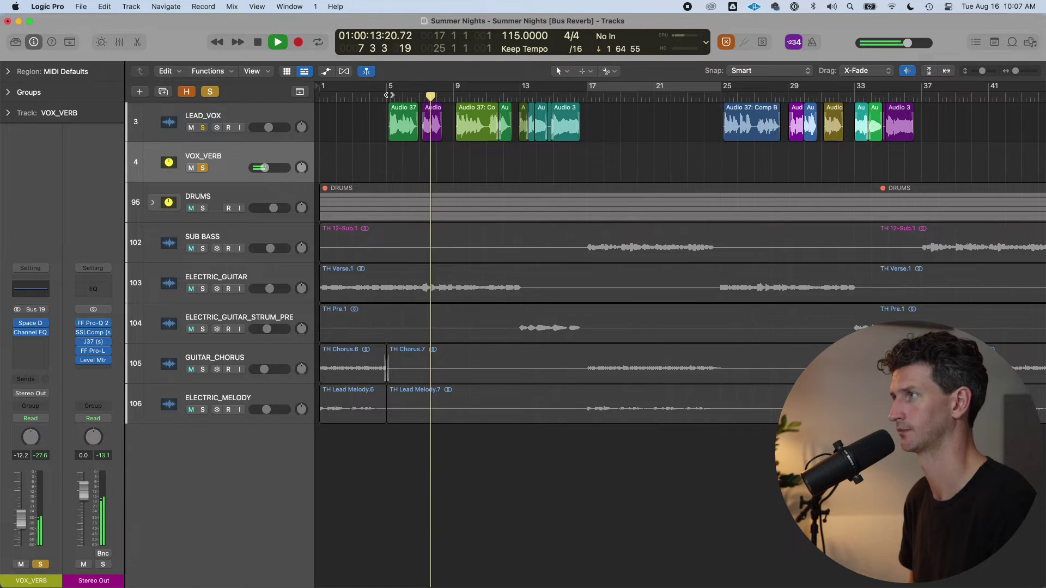
{"action": "key", "text": "space"}
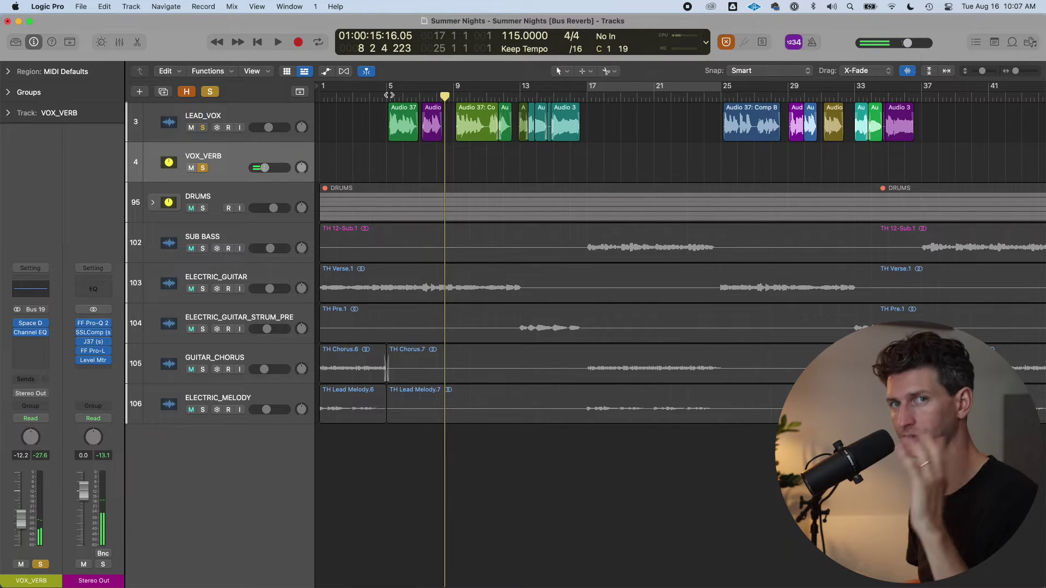
{"action": "key", "text": "Return"}
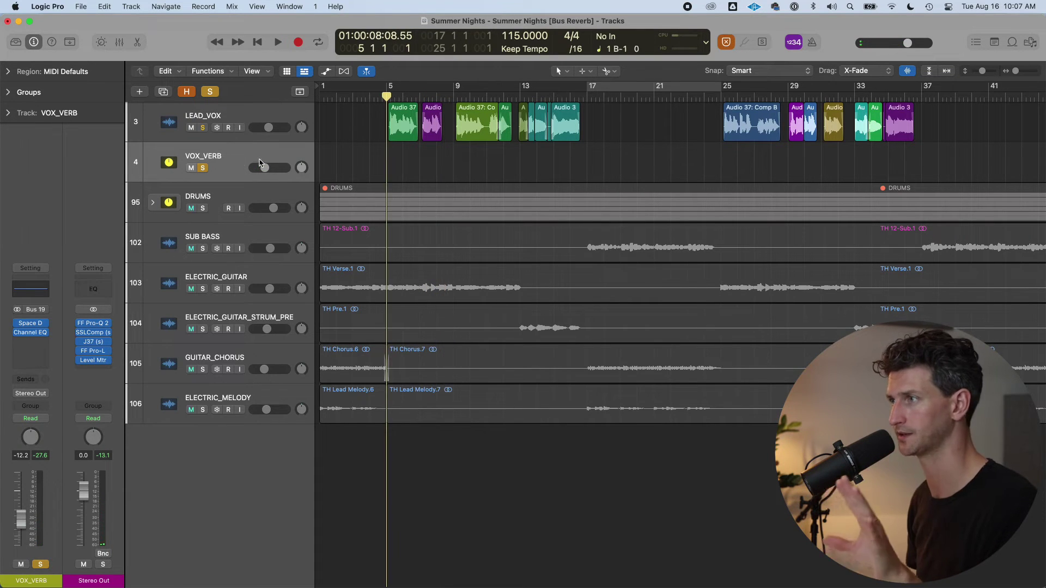
{"action": "left_click", "coordinate": [262, 167]}
{"action": "left_click_drag", "start_coordinate": [264, 167], "coordinate": [267, 164]}
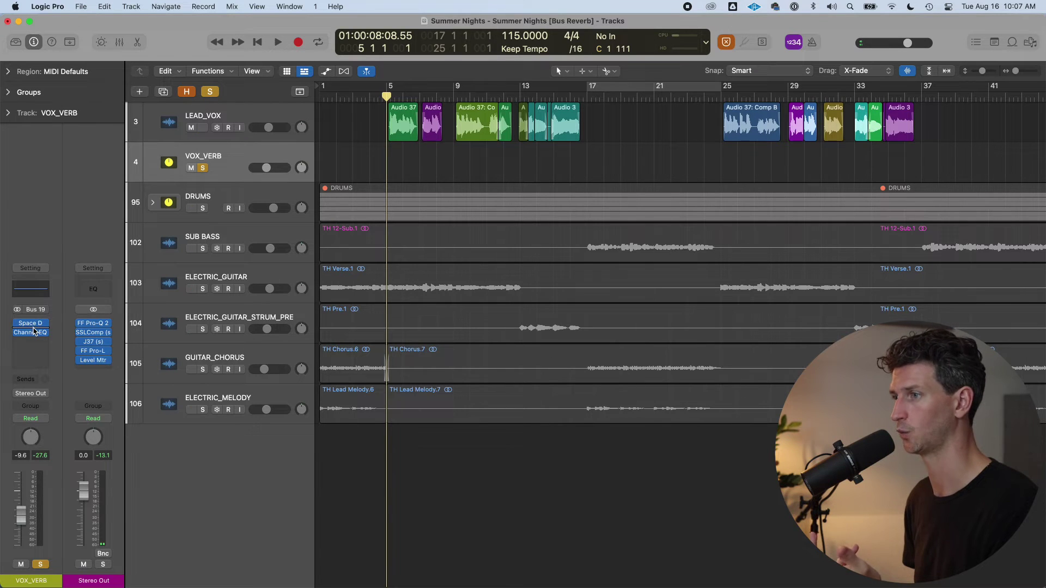
Open the Channel EQ on VOX_VERB and sweep its low cut up to just under 500 Hz.
{"action": "key", "text": "e"}
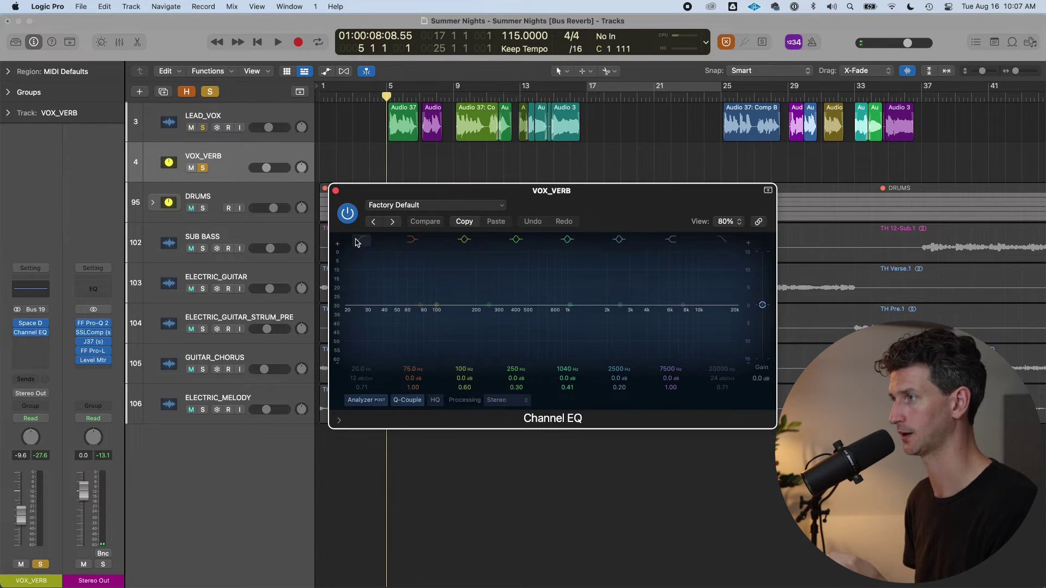
{"action": "left_click_drag", "start_coordinate": [347, 319], "coordinate": [430, 313]}
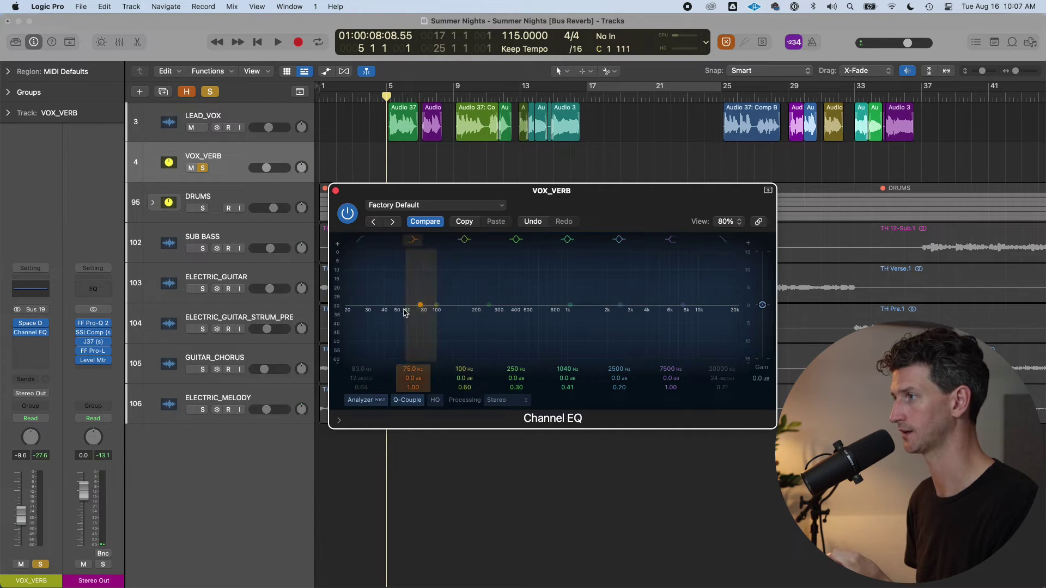
{"action": "left_click_drag", "start_coordinate": [420, 305], "coordinate": [526, 318]}
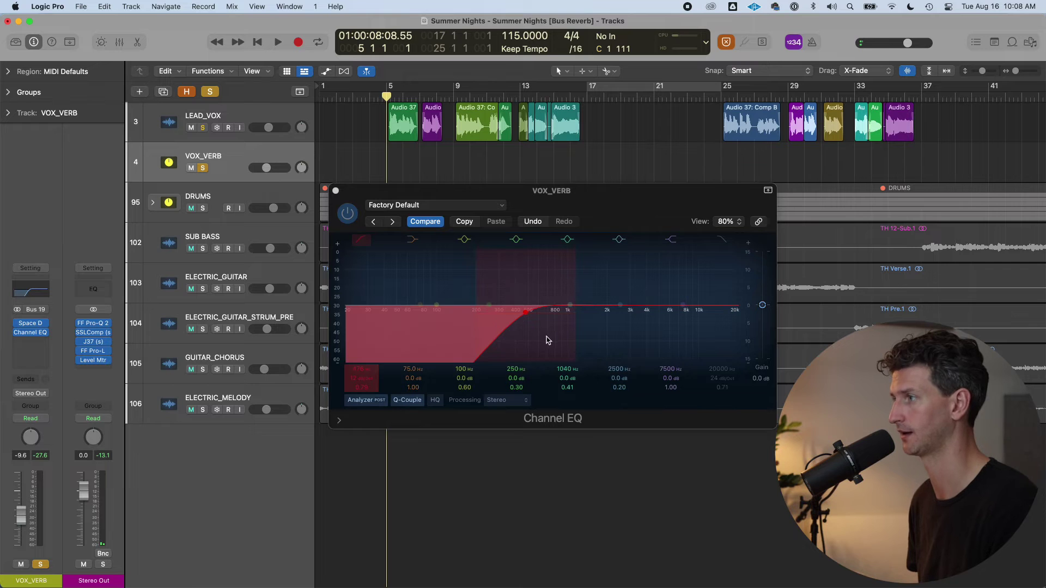
Play the soloed reverb and bring the Channel EQ low cut down to about 135 Hz.
{"action": "key", "text": "space"}
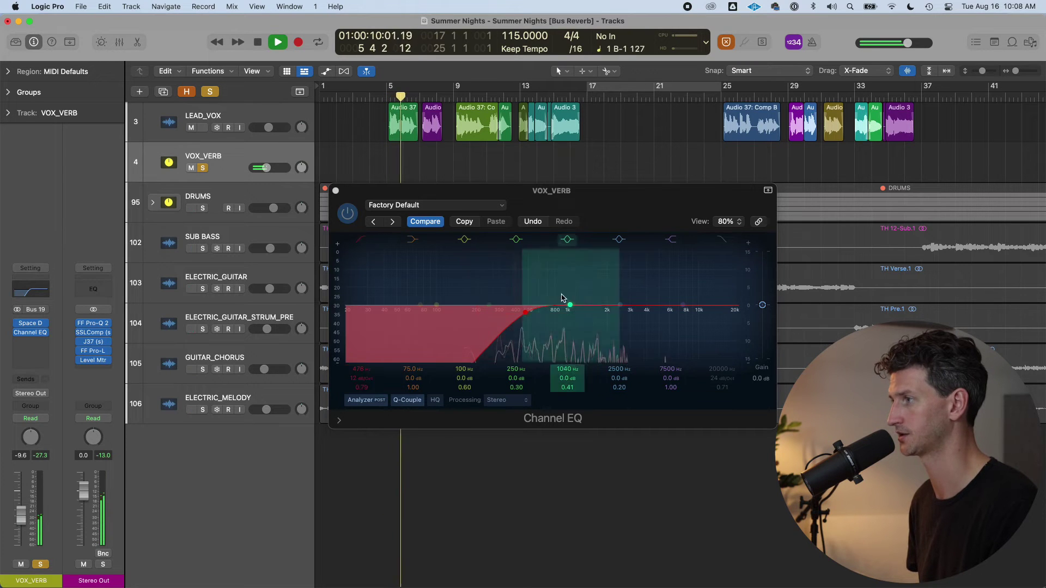
{"action": "left_click_drag", "start_coordinate": [526, 312], "coordinate": [454, 313]}
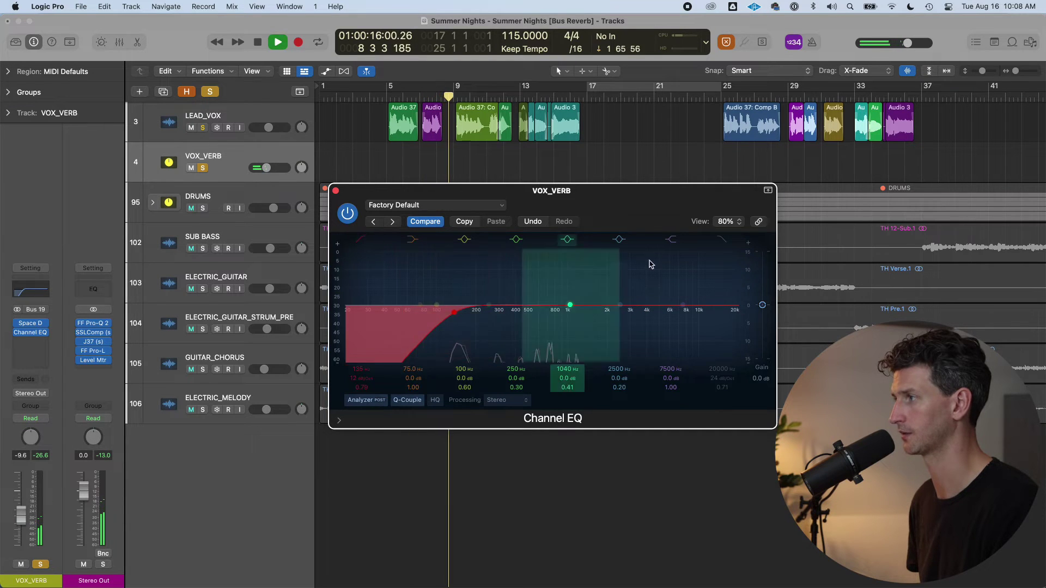
{"action": "key", "text": "space"}
Enable the Channel EQ high cut at about 535 Hz and play the reverb while raising the VOX_VERB volume to 2.0 dB.
{"action": "left_click", "coordinate": [721, 240]}
{"action": "left_click_drag", "start_coordinate": [735, 307], "coordinate": [528, 312]}
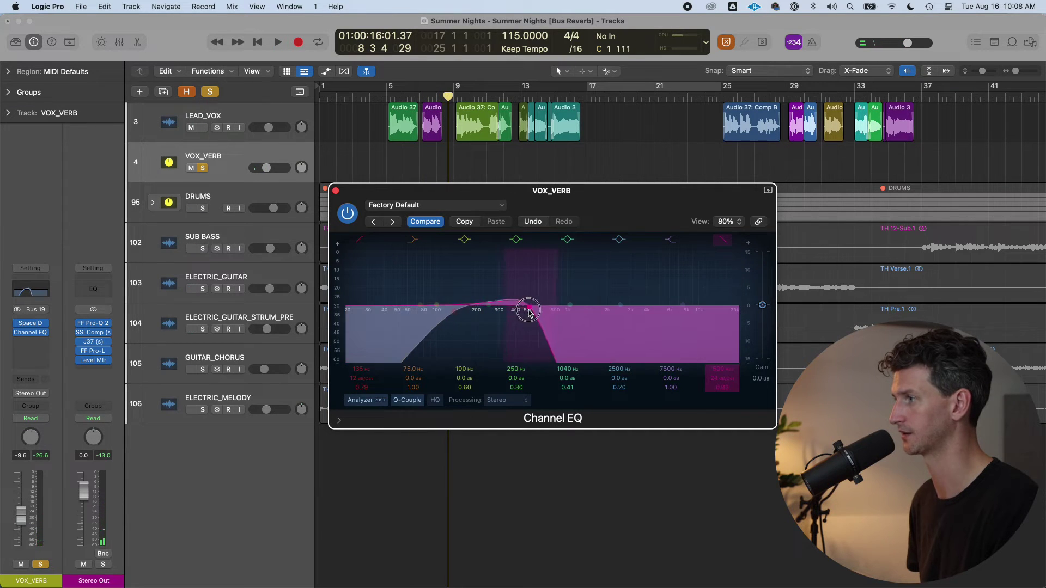
{"action": "key", "text": "space"}
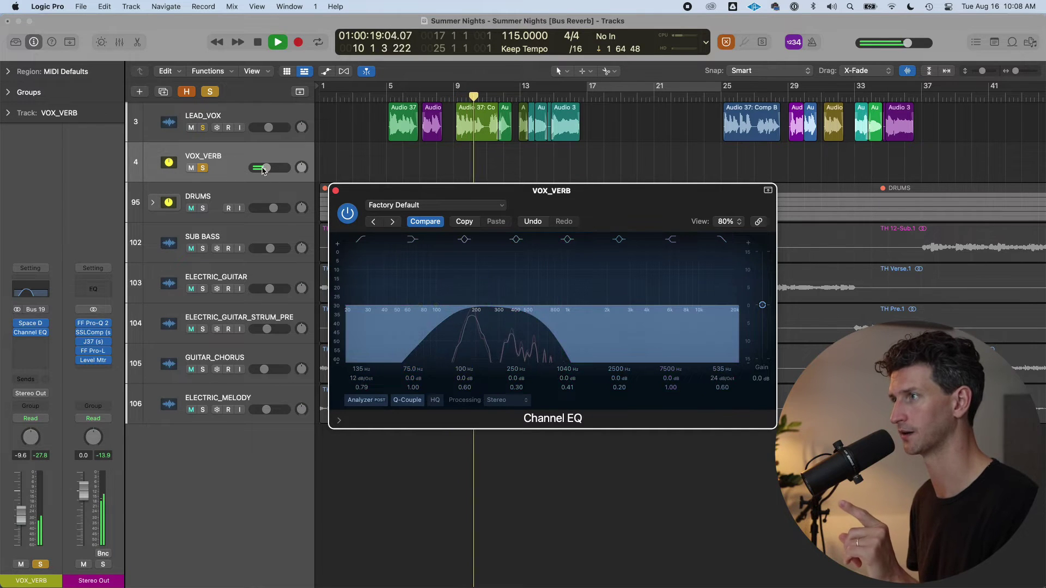
{"action": "left_click_drag", "start_coordinate": [267, 168], "coordinate": [300, 166]}
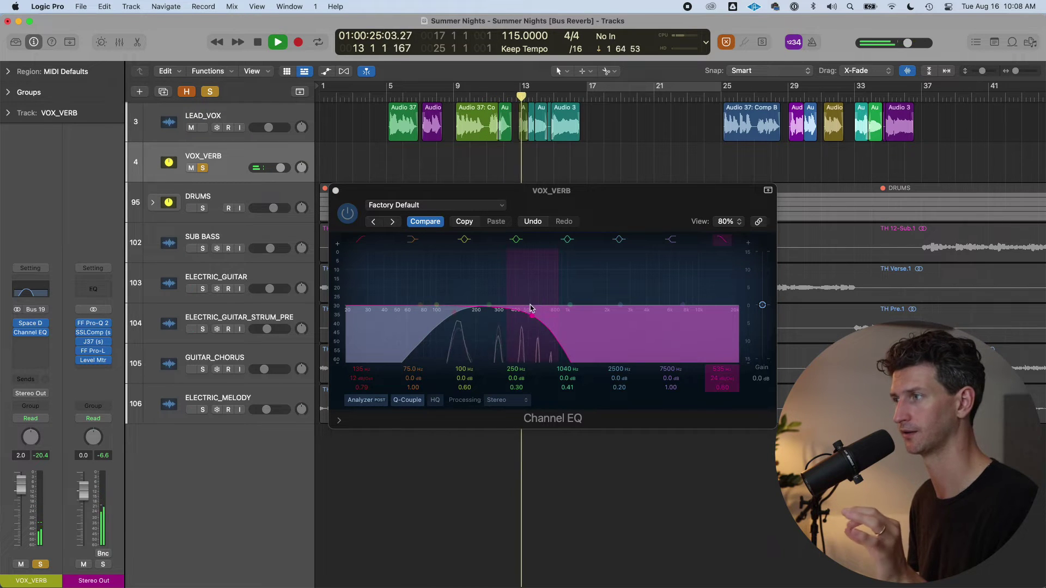
{"action": "key", "text": "space"}
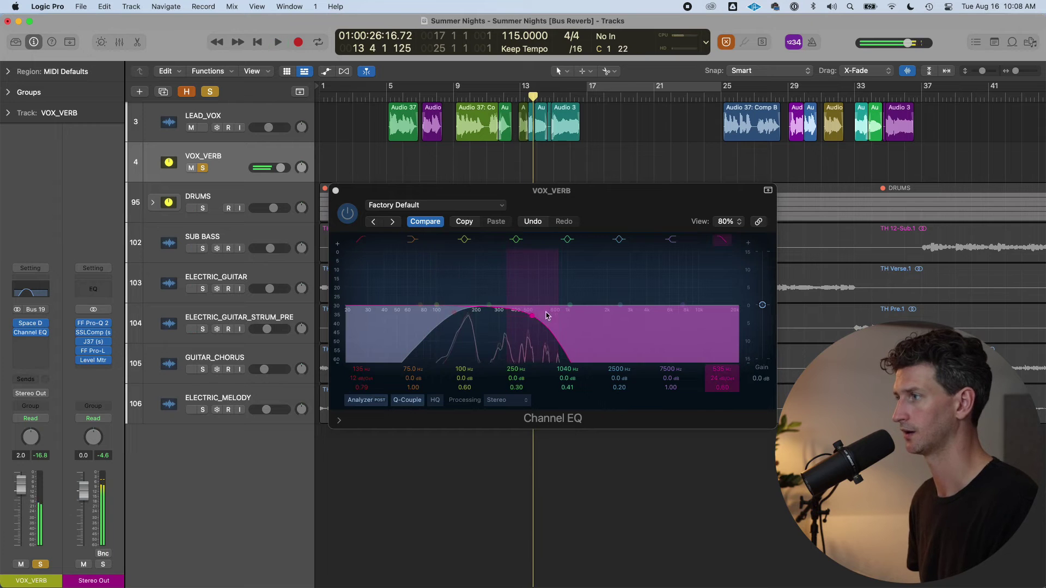
Move the high cut back up to 18000 Hz and raise the low cut to about 655 Hz while playing from bar 5.
{"action": "left_click_drag", "start_coordinate": [532, 321], "coordinate": [721, 315]}
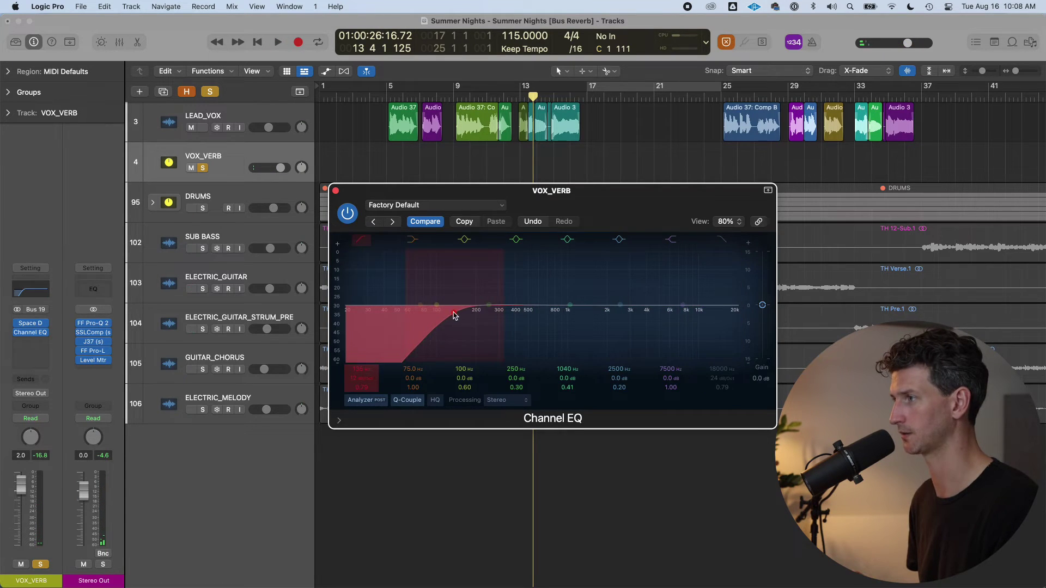
{"action": "left_click", "coordinate": [384, 99]}
{"action": "key", "text": "space"}
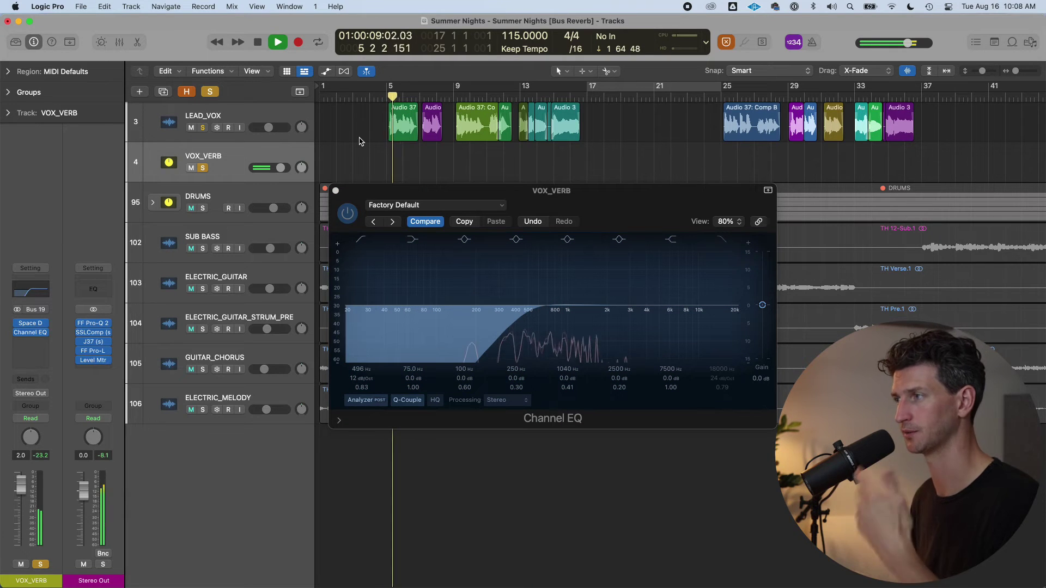
{"action": "left_click_drag", "start_coordinate": [527, 311], "coordinate": [544, 312]}
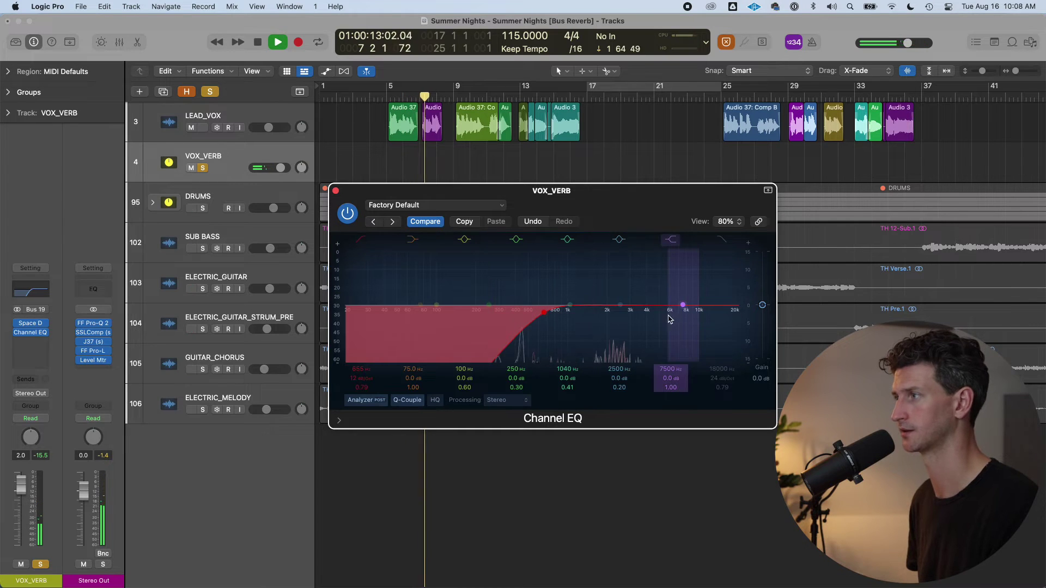
Turn off all soloing so the full mix is heard, and lower the VOX_VERB volume to -4.7 dB.
{"action": "key", "text": "space"}
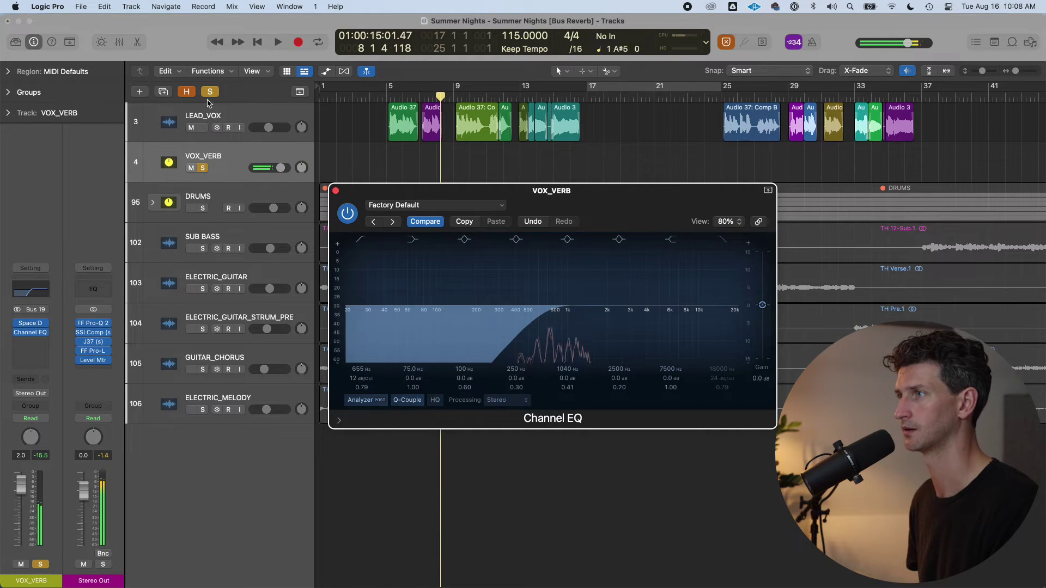
{"action": "left_click", "coordinate": [210, 93]}
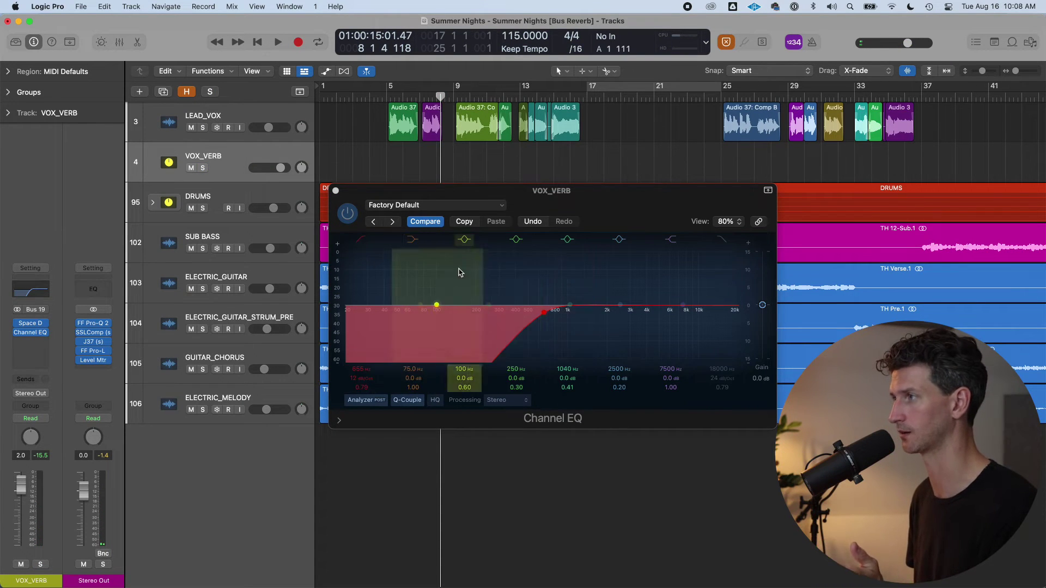
{"action": "mouse_move", "coordinate": [245, 167]}
{"action": "left_mouse_down"}
{"action": "mouse_move", "coordinate": [233, 166]}
{"action": "mouse_move", "coordinate": [243, 166]}
{"action": "left_mouse_up"}
{"action": "left_click", "coordinate": [335, 190]}
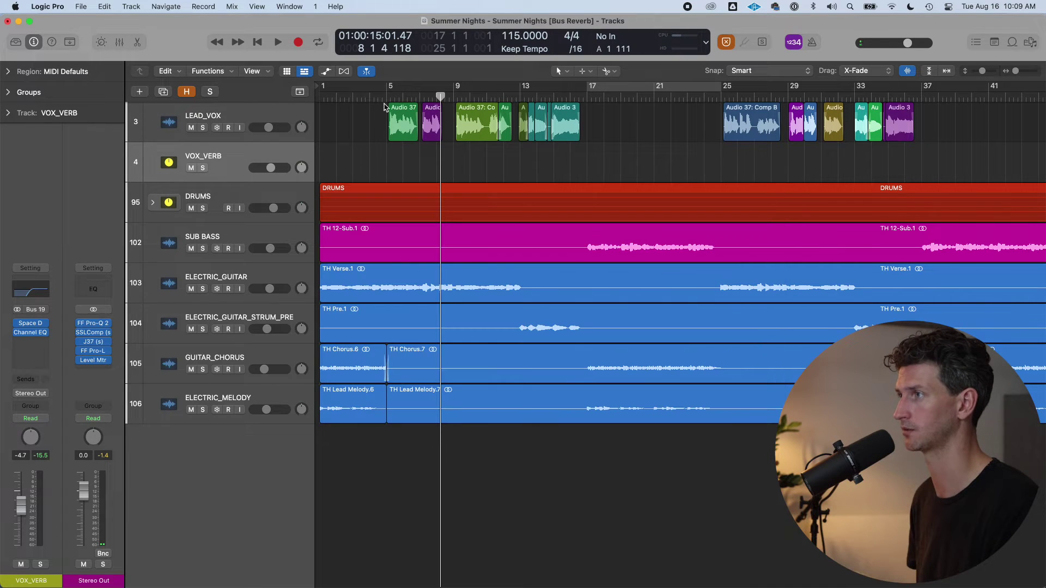
Play the full mix from bar 5 while raising the VOX_VERB volume to 1.7 dB.
{"action": "left_click", "coordinate": [386, 97]}
{"action": "left_click_drag", "start_coordinate": [274, 167], "coordinate": [304, 165]}
{"action": "key", "text": "space"}
{"action": "key", "text": "space"}
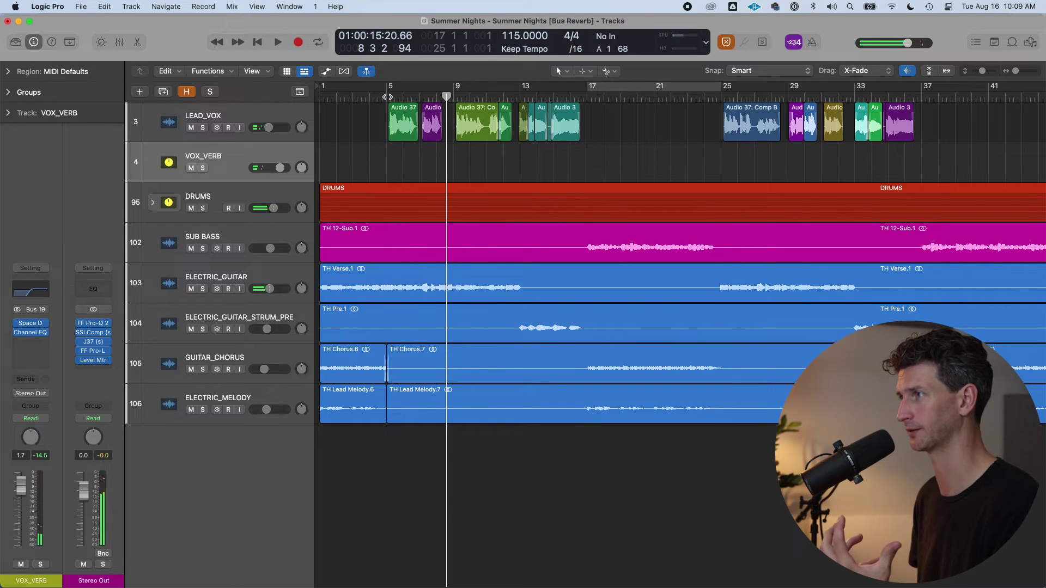
Play the mix from bar 5 with the VOX_VERB Channel EQ low cut switched off for comparison, and switch it back on.
{"action": "left_click", "coordinate": [386, 97]}
{"action": "mouse_move", "coordinate": [47, 333]}
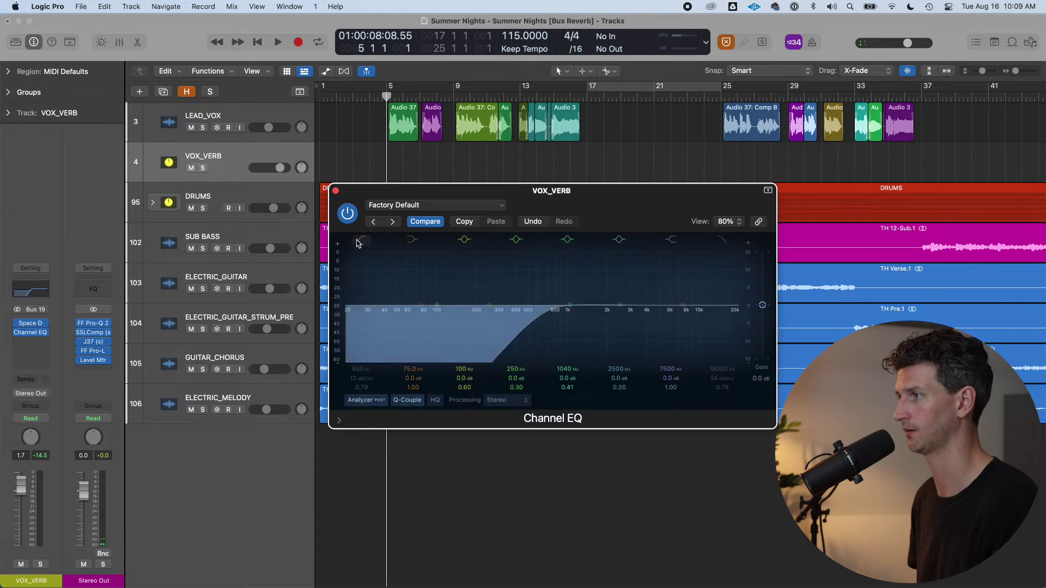
{"action": "left_click", "coordinate": [388, 100]}
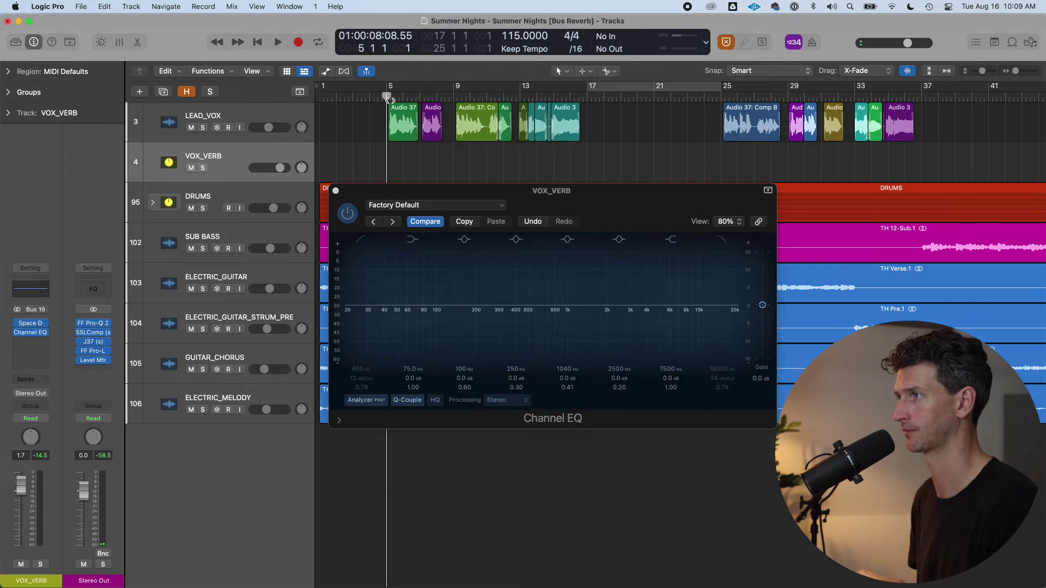
{"action": "key", "text": "space"}
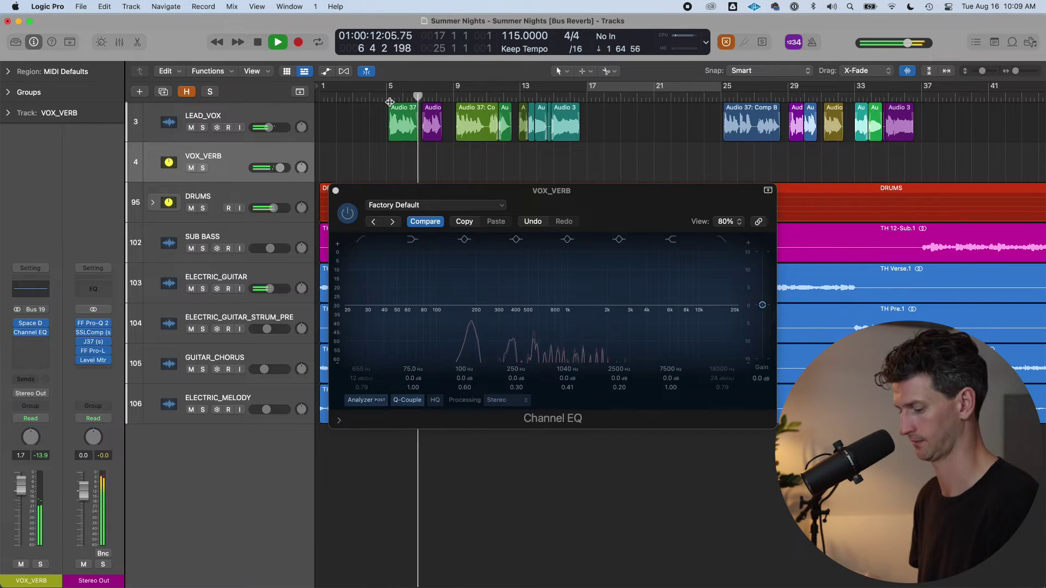
{"action": "key", "text": "space"}
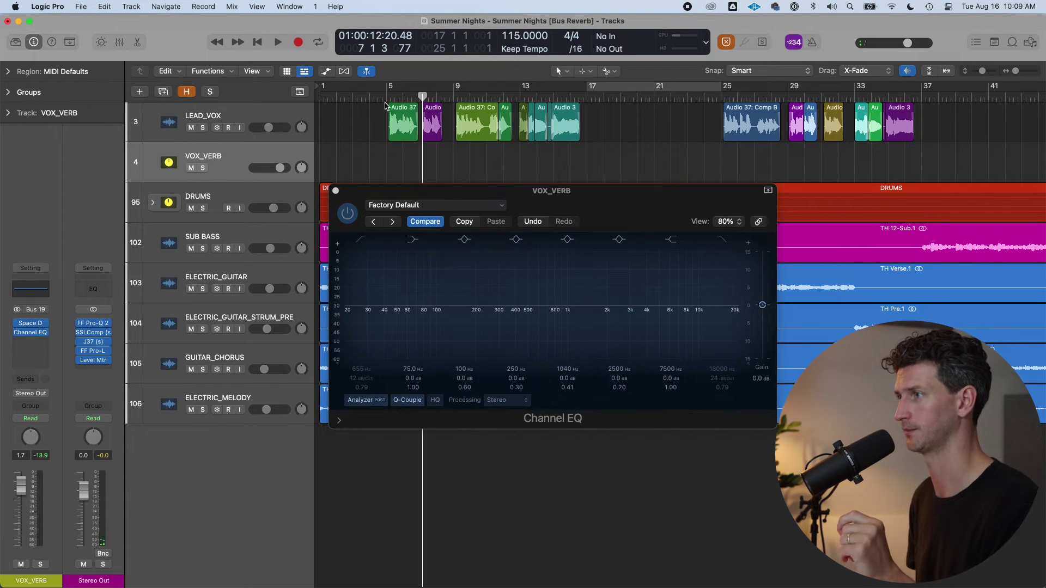
{"action": "left_click", "coordinate": [361, 239]}
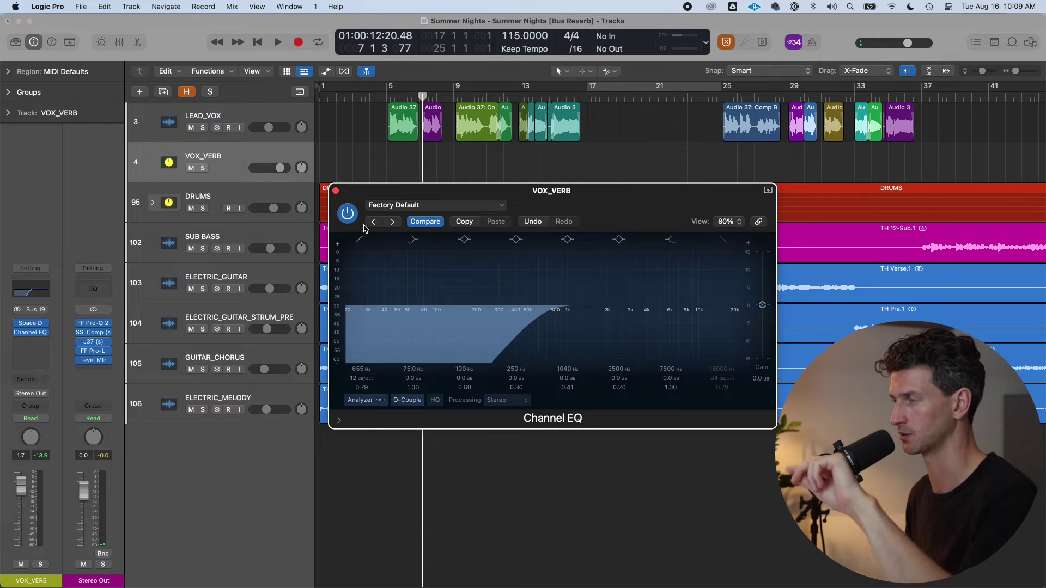
{"action": "left_click", "coordinate": [336, 192]}
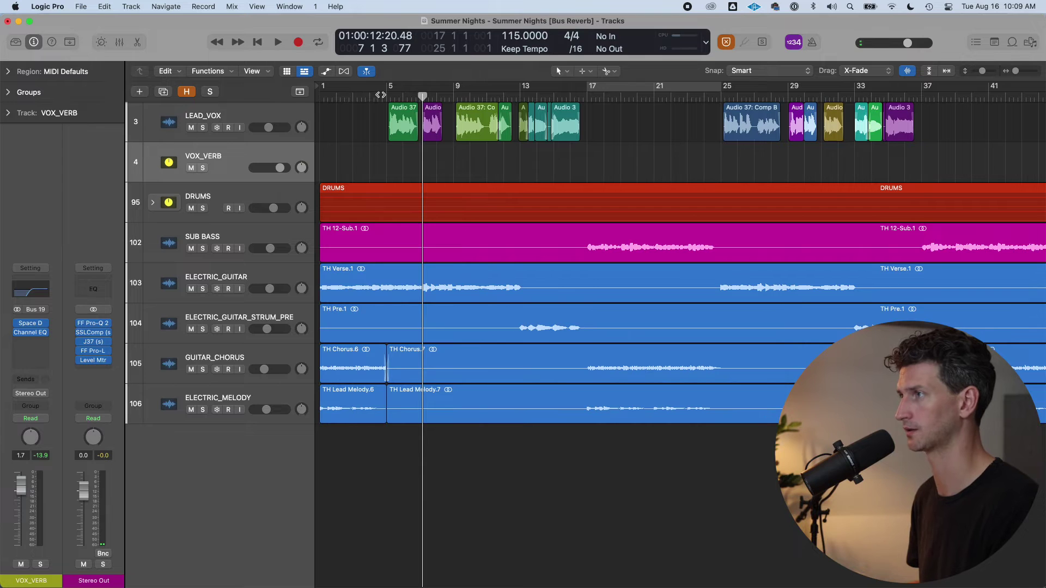
Play the full mix from bar 5 while bringing the VOX_VERB volume down to -8.4 dB.
{"action": "left_click", "coordinate": [388, 95]}
{"action": "key", "text": "space"}
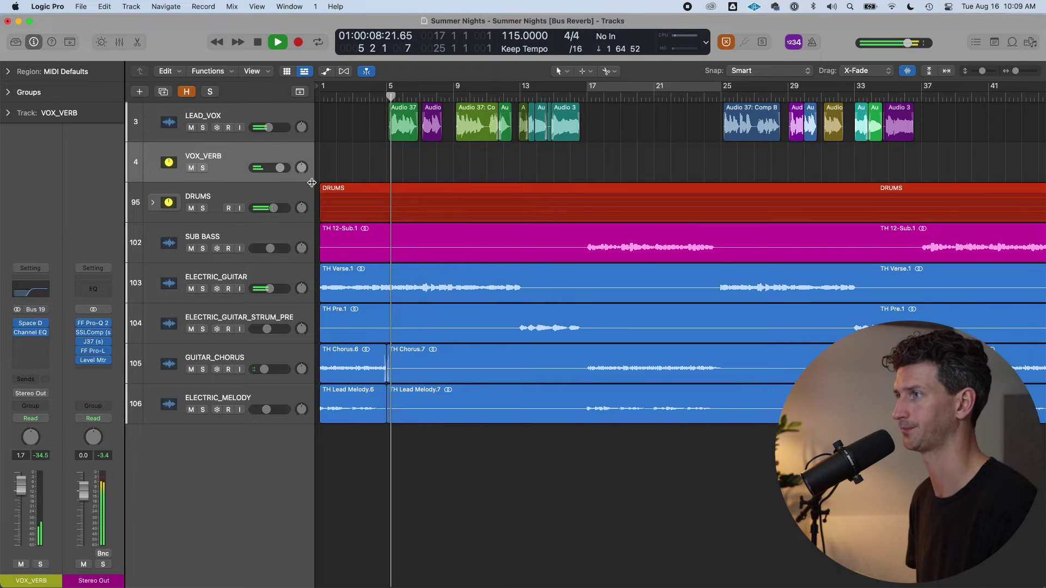
{"action": "left_click_drag", "start_coordinate": [260, 167], "coordinate": [229, 167]}
{"action": "key", "text": "space"}
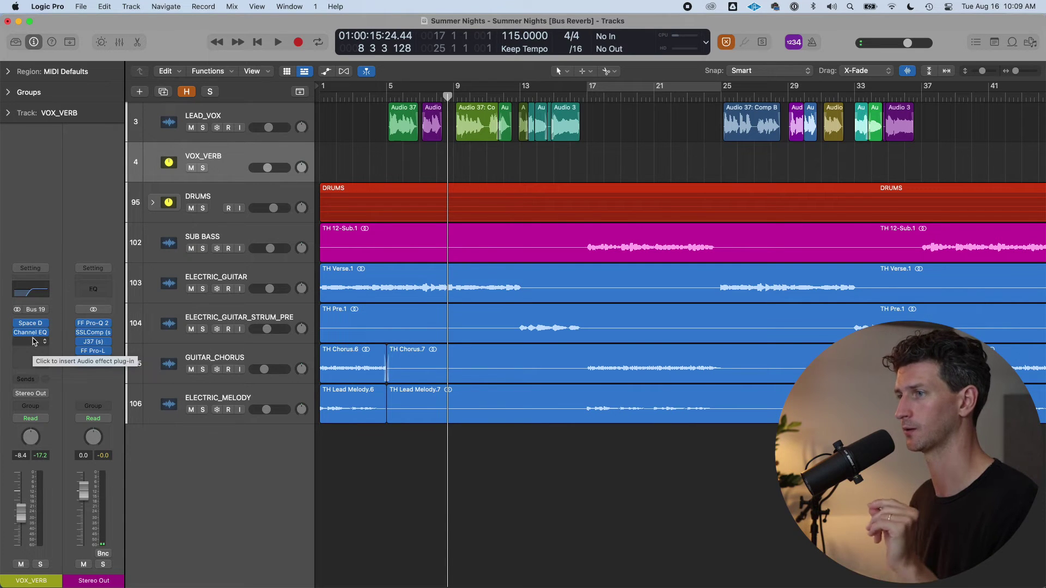
Add a send from LEAD_VOX to the unused Bus 20 and name its aux channel VOX_DLY.
{"action": "left_click", "coordinate": [275, 111]}
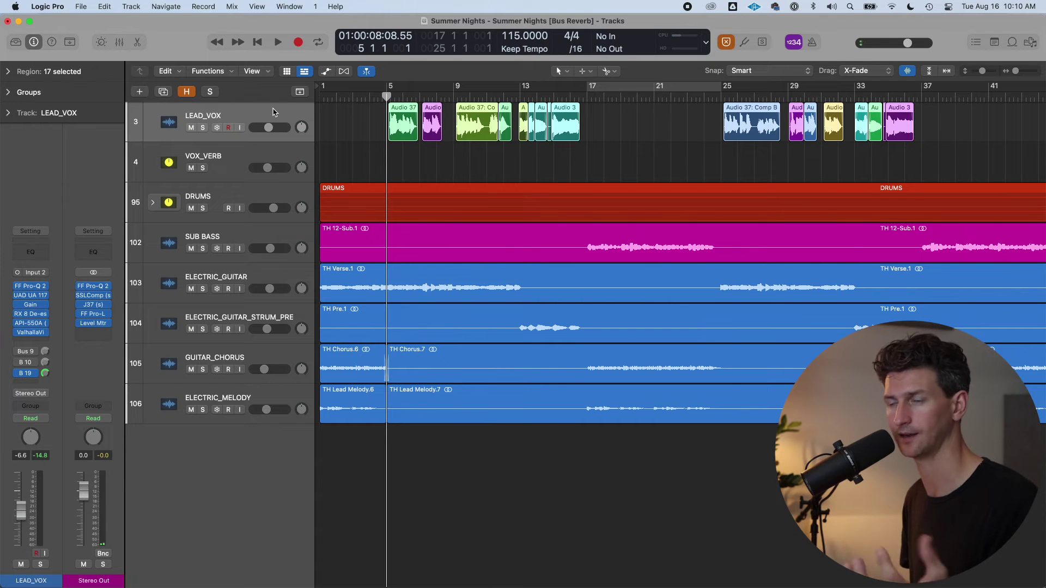
{"action": "left_click", "coordinate": [27, 383]}
{"action": "mouse_move", "coordinate": [38, 399]}
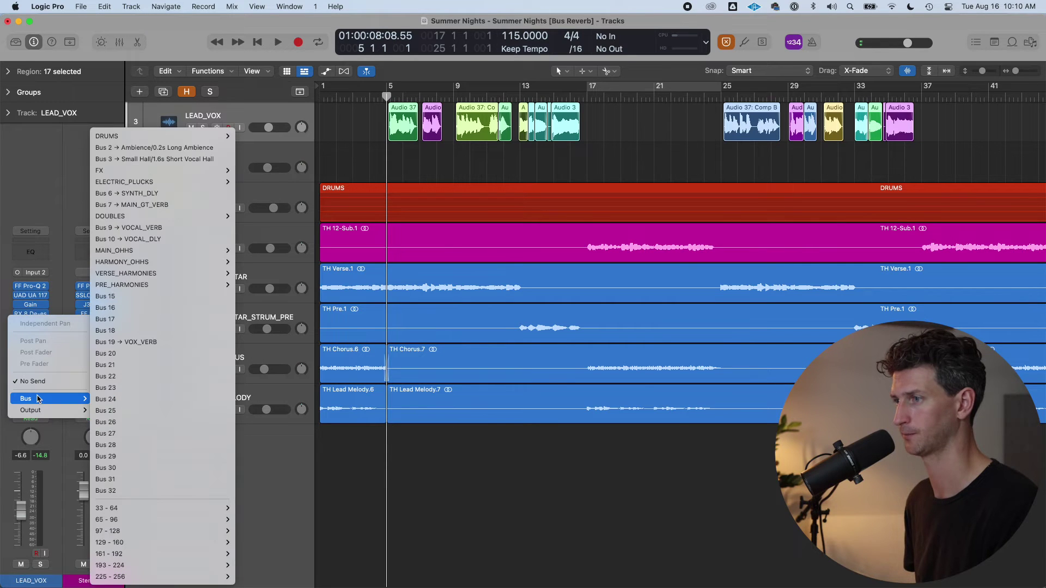
{"action": "left_click", "coordinate": [135, 343]}
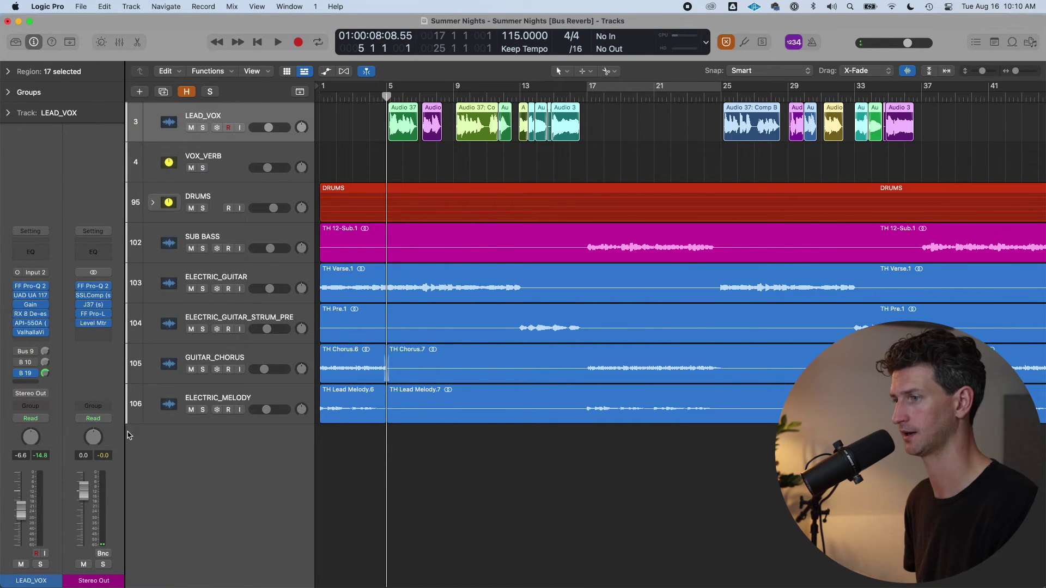
{"action": "double_click", "coordinate": [104, 580]}
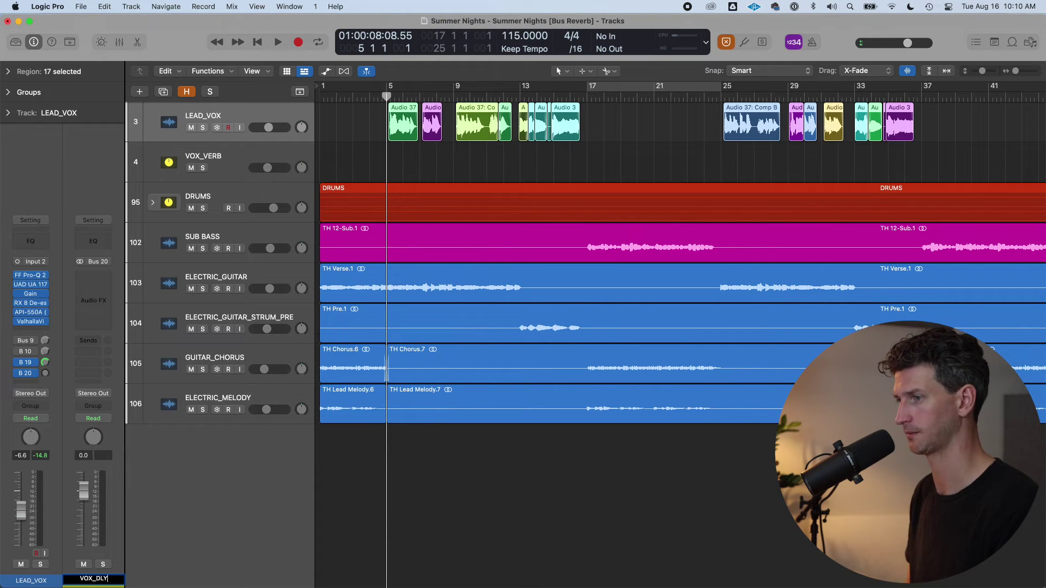
{"action": "key", "text": "Return"}
Insert the Stereo Delay effect in its stereo version on the VOX_DLY aux.
{"action": "left_click", "coordinate": [99, 280]}
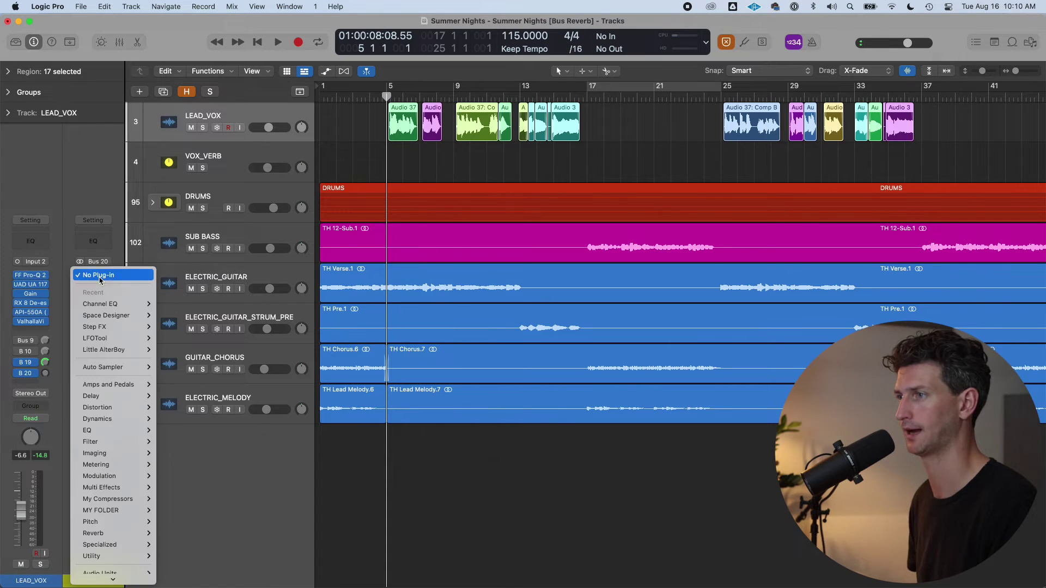
{"action": "mouse_move", "coordinate": [120, 408]}
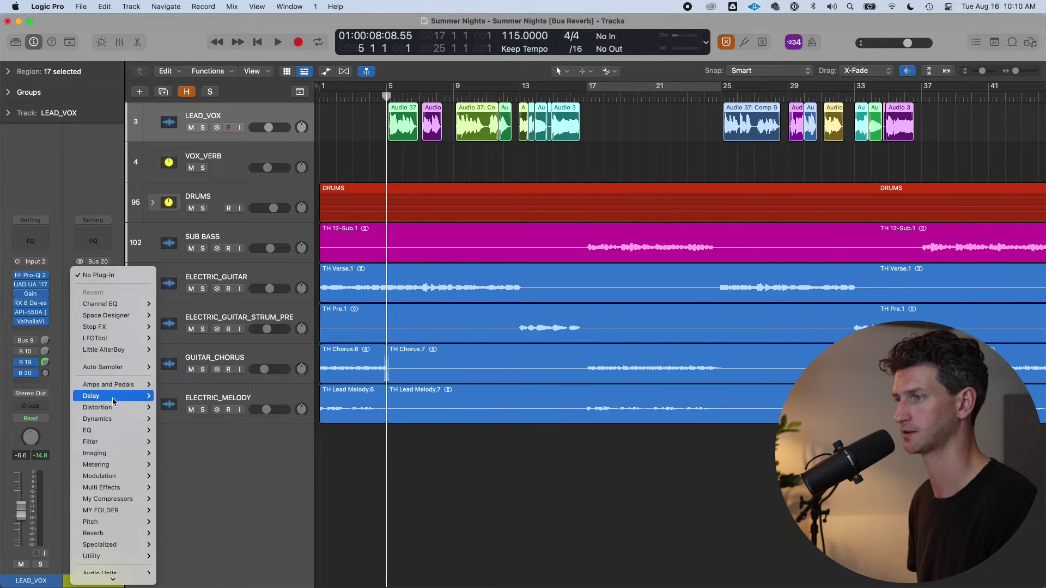
{"action": "mouse_move", "coordinate": [193, 434]}
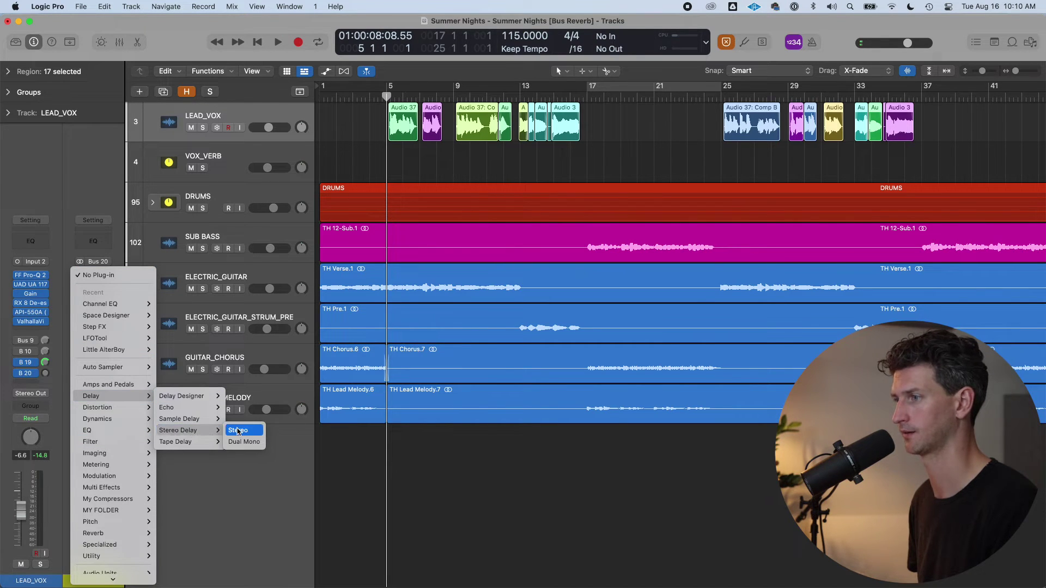
{"action": "left_click", "coordinate": [237, 430]}
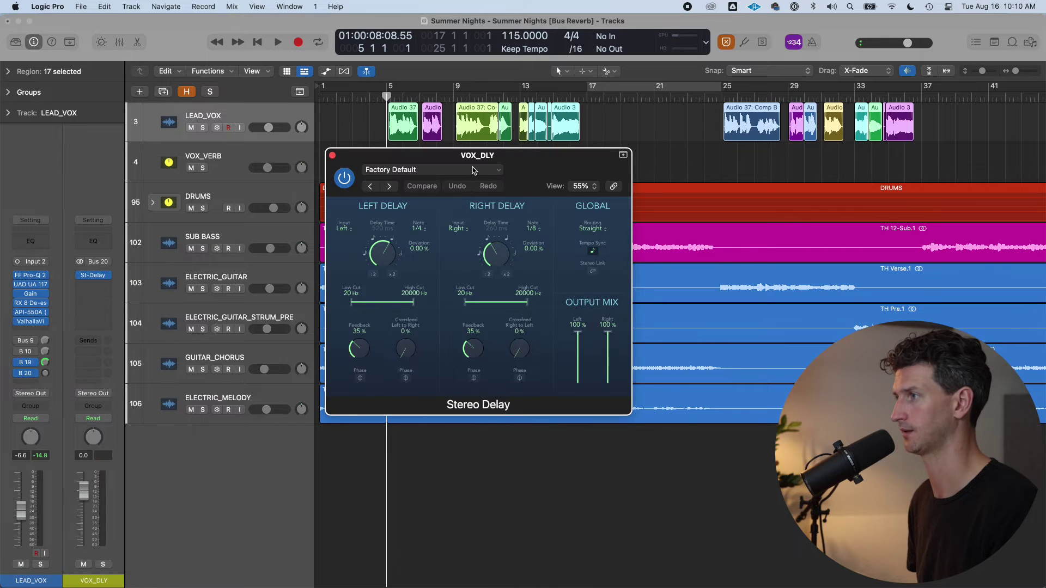
Set both the left and right delay notes of the Stereo Delay to 1/4 and close its window.
{"action": "left_click", "coordinate": [418, 229]}
{"action": "left_click", "coordinate": [424, 233]}
{"action": "left_click", "coordinate": [531, 229]}
{"action": "left_click", "coordinate": [545, 269]}
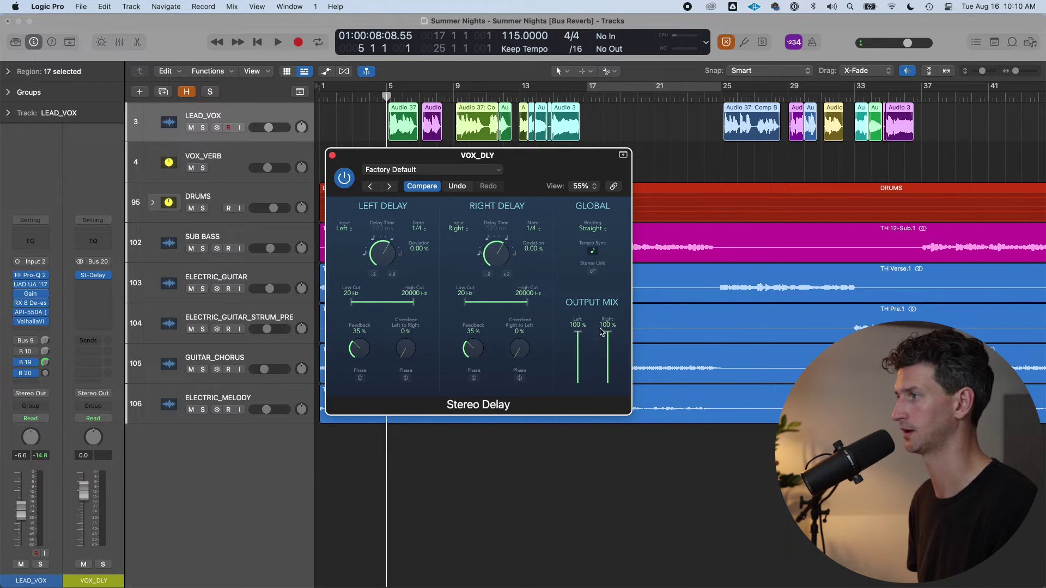
{"action": "left_click", "coordinate": [332, 156]}
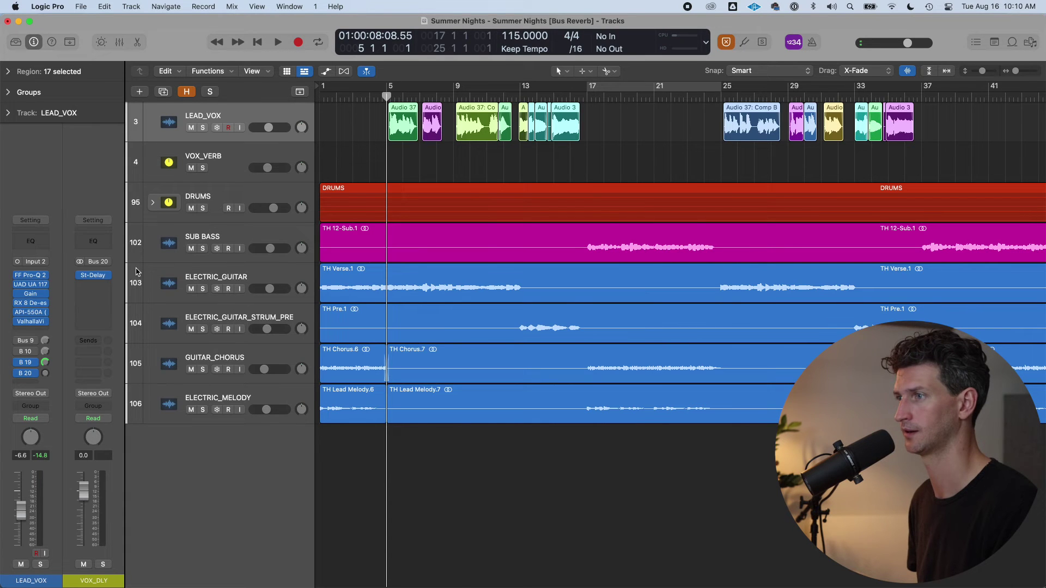
Add a Channel EQ to VOX_DLY and enable its low cut, raising it to roughly 600 Hz.
{"action": "left_click", "coordinate": [107, 246]}
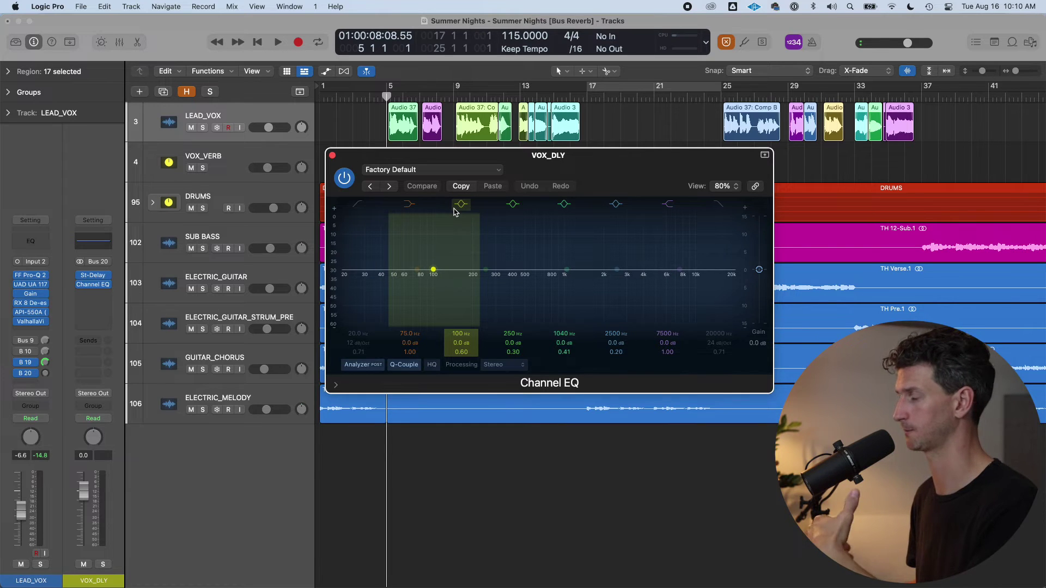
{"action": "left_click", "coordinate": [360, 205]}
{"action": "left_click_drag", "start_coordinate": [351, 285], "coordinate": [520, 283]}
{"action": "left_click_drag", "start_coordinate": [574, 247], "coordinate": [555, 254]}
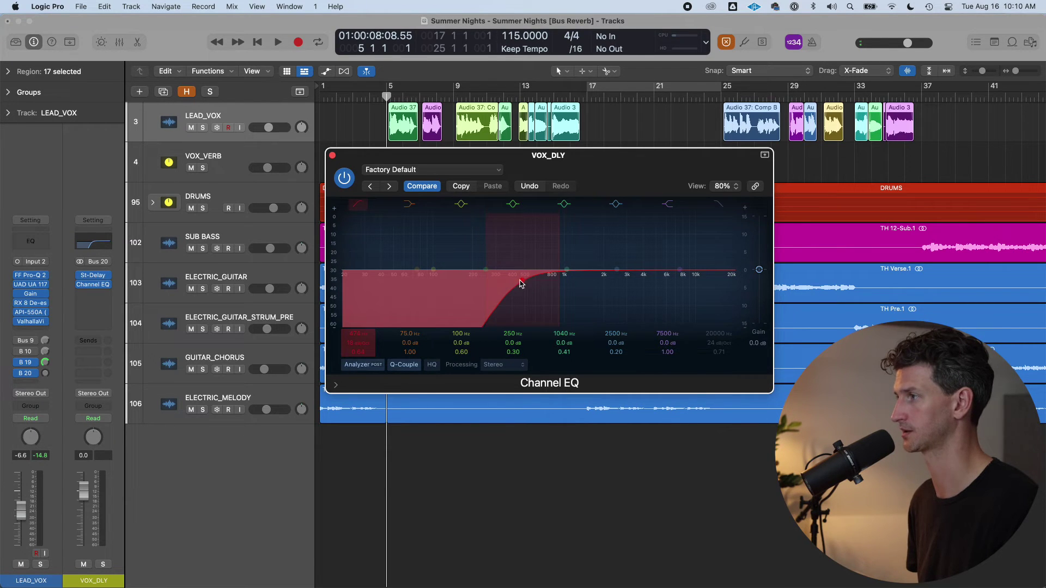
{"action": "left_click_drag", "start_coordinate": [522, 283], "coordinate": [539, 281]}
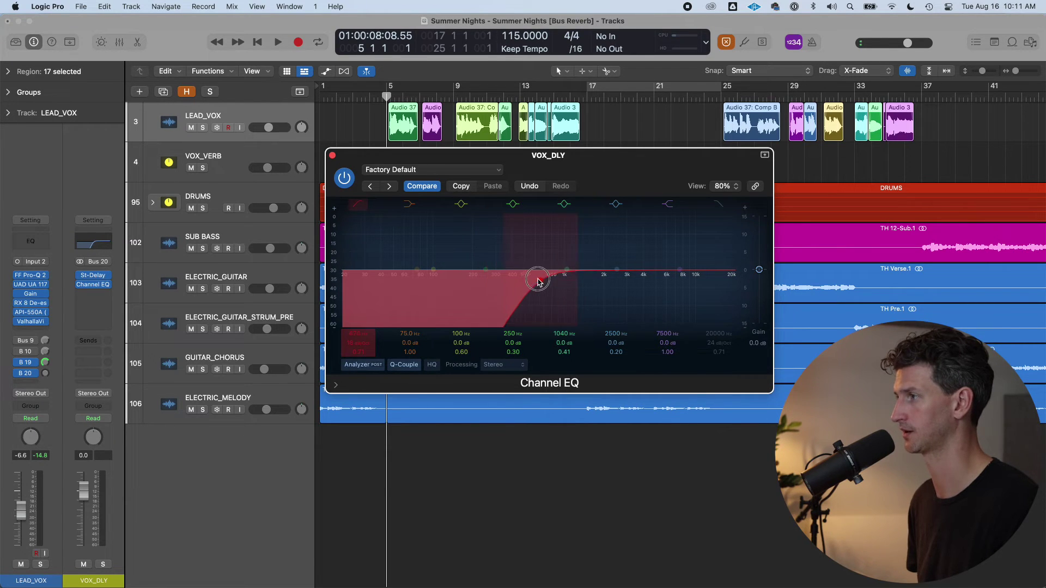
{"action": "left_click", "coordinate": [332, 156]}
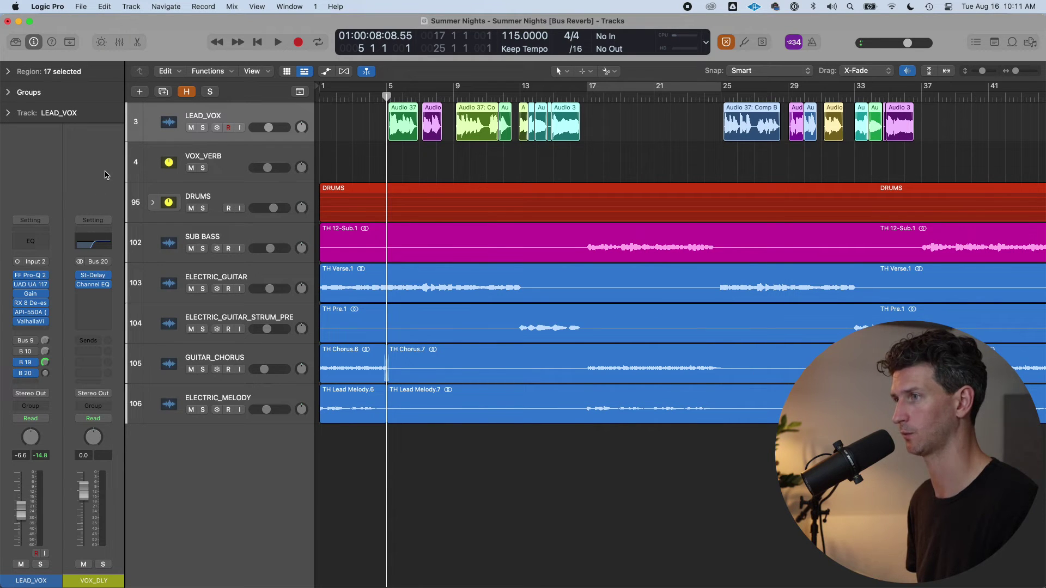
Create a track for the VOX_DLY aux and turn up the Bus 20 send on LEAD_VOX.
{"action": "right_click", "coordinate": [107, 175]}
{"action": "left_click", "coordinate": [115, 177]}
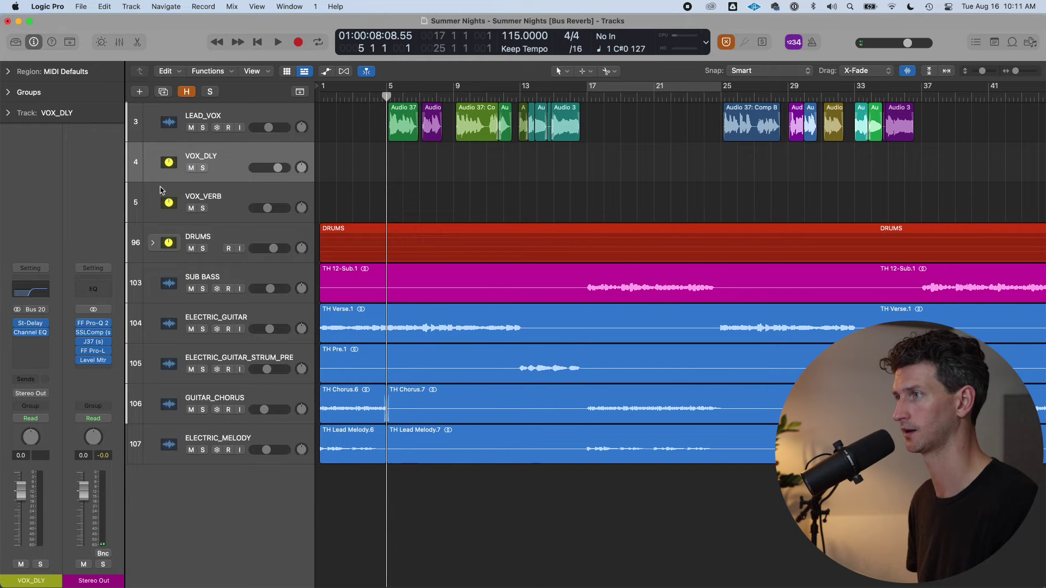
{"action": "left_click", "coordinate": [245, 114]}
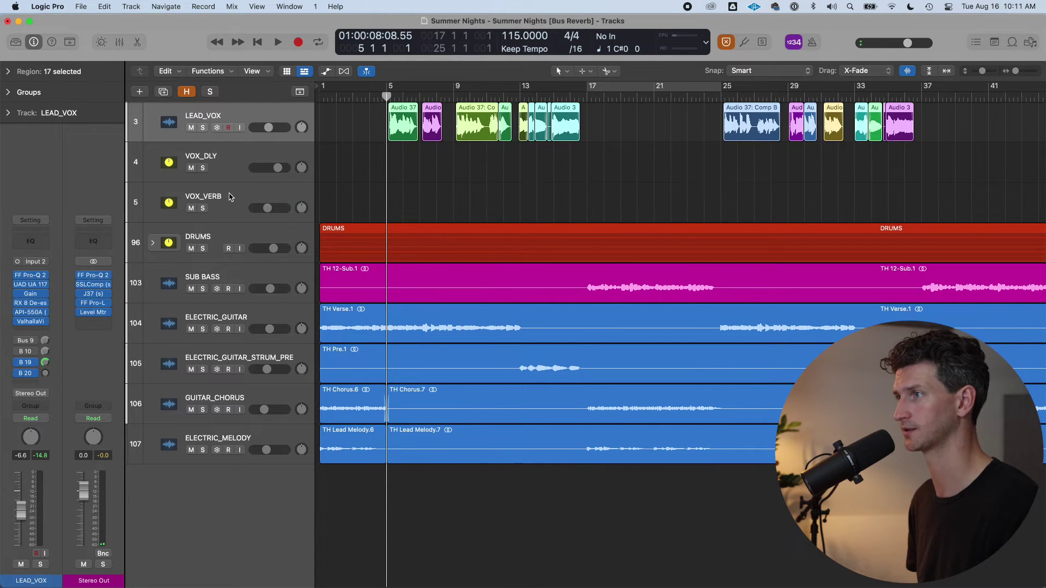
{"action": "left_click", "coordinate": [232, 197]}
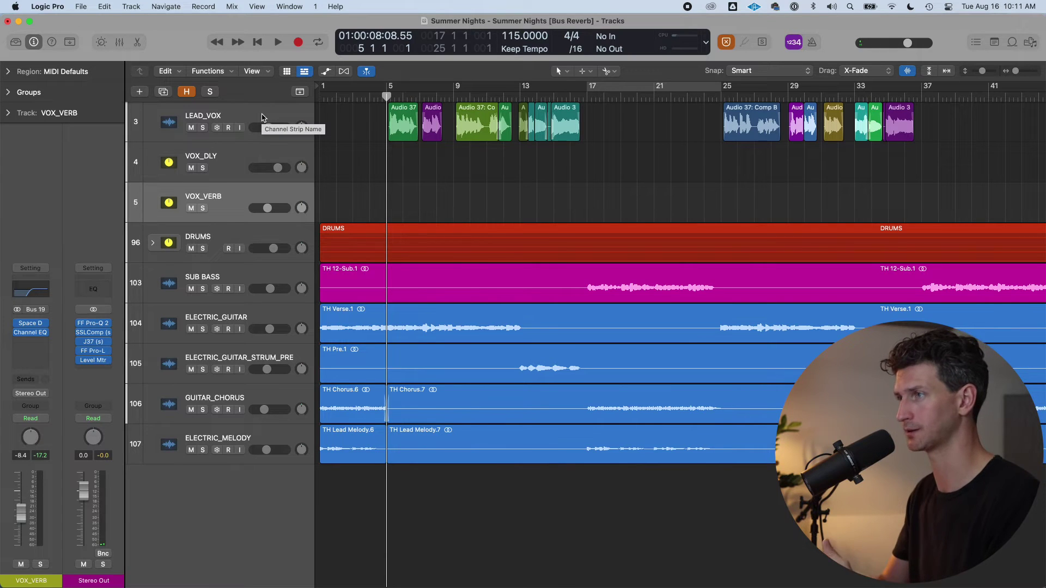
{"action": "key", "text": "Up"}
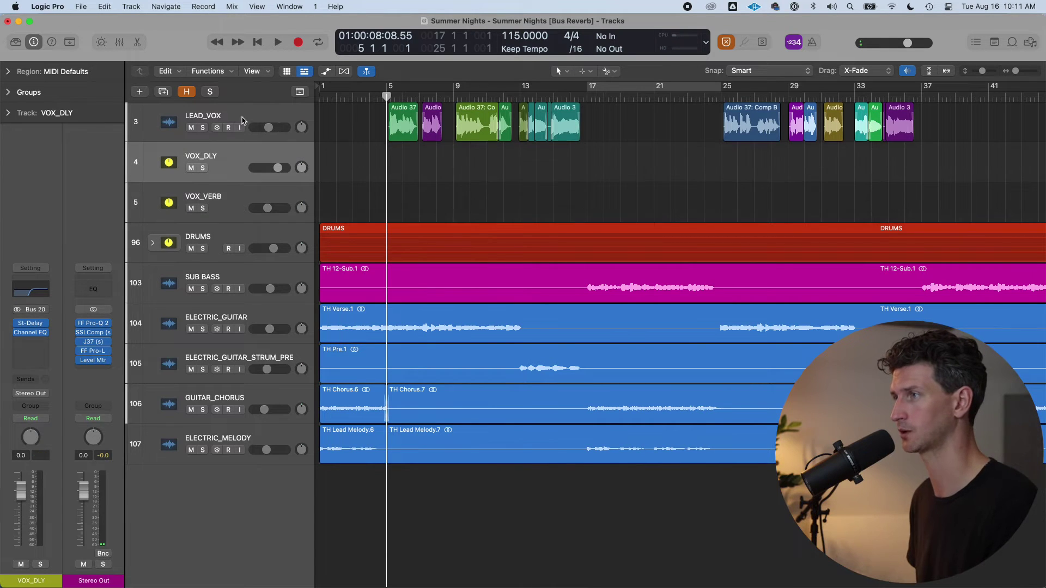
{"action": "left_click", "coordinate": [244, 113]}
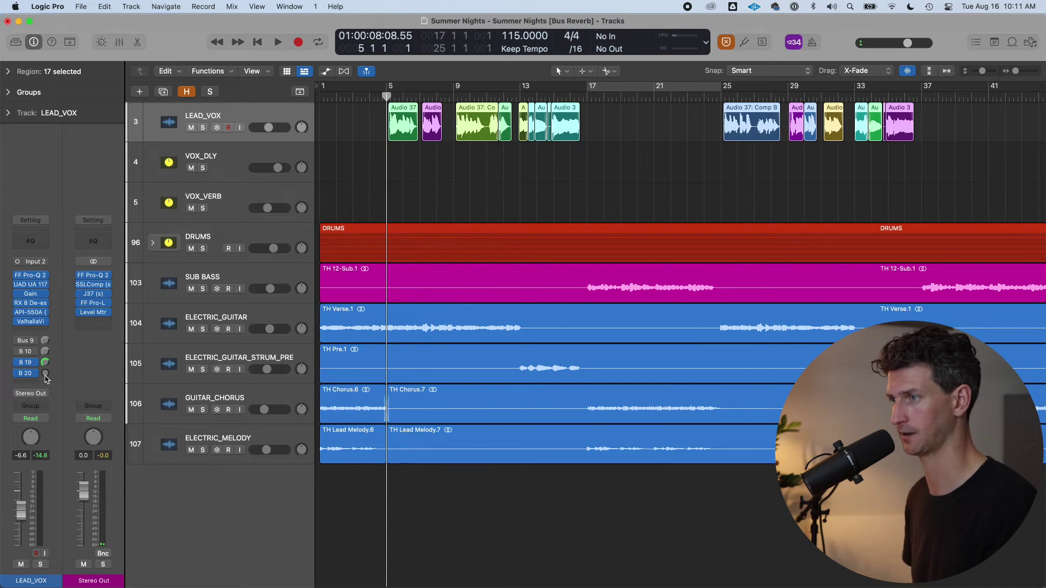
{"action": "left_click_drag", "start_coordinate": [46, 380], "coordinate": [53, 378]}
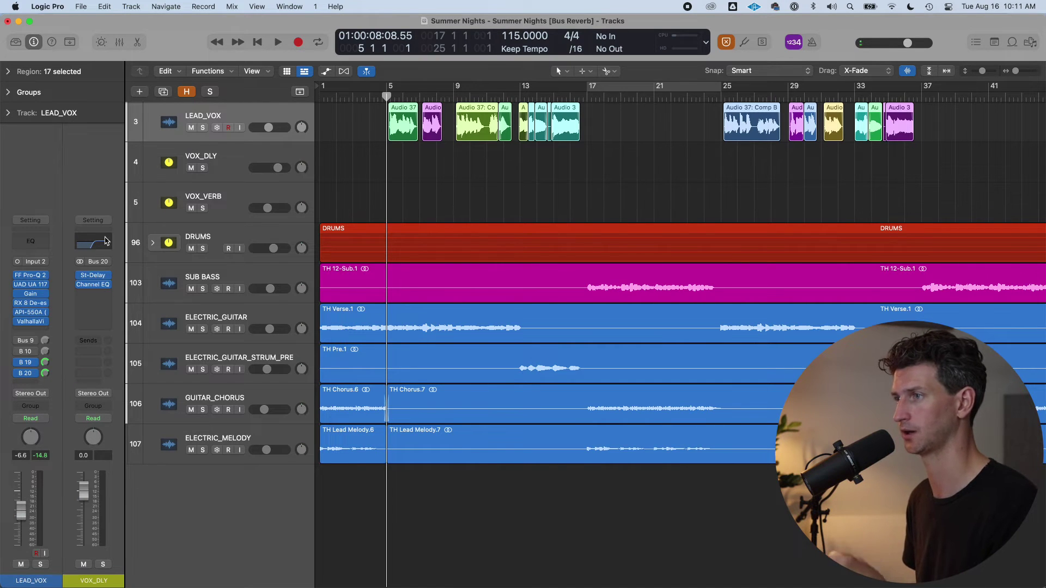
Solo VOX_DLY, play the vocal delay from bar 5 and select the VOX_DLY track.
{"action": "left_click", "coordinate": [203, 168]}
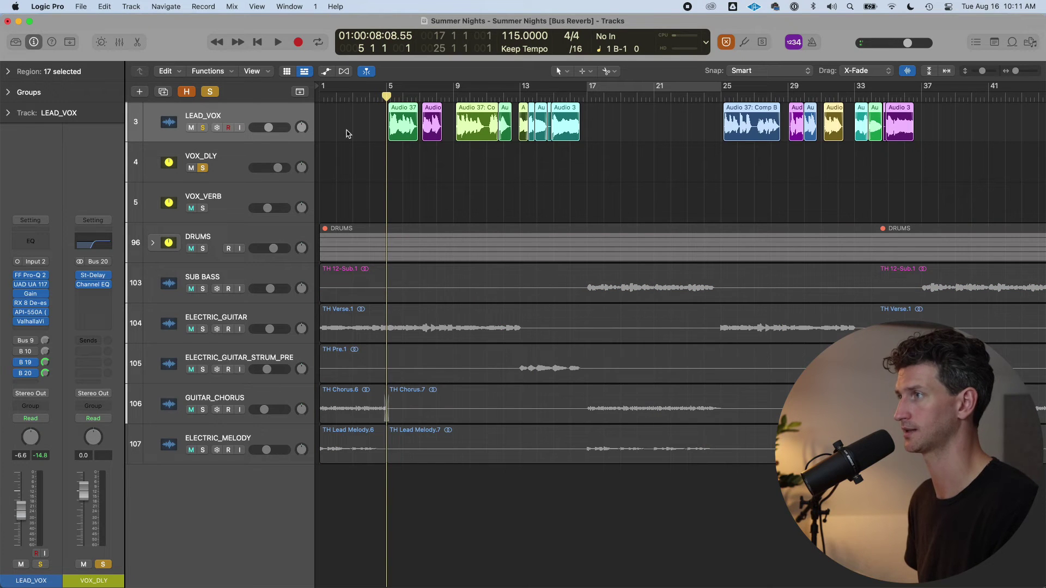
{"action": "key", "text": "space"}
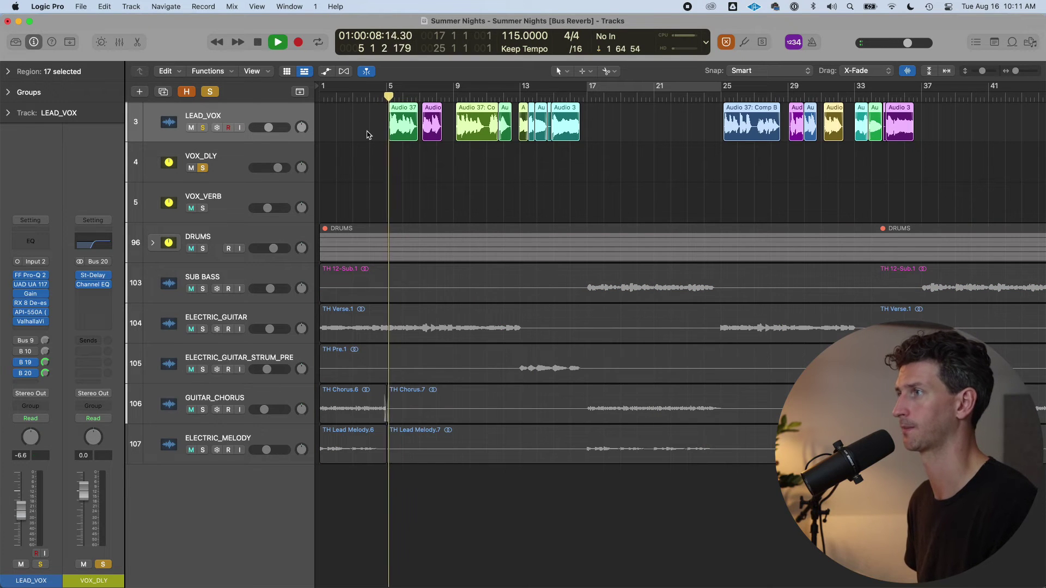
{"action": "left_click", "coordinate": [256, 158]}
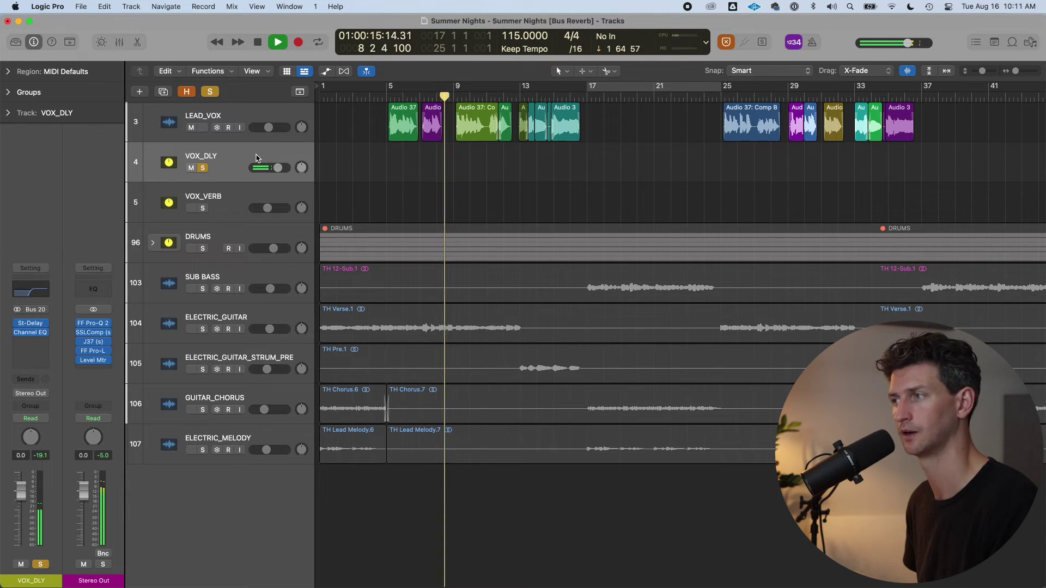
Stop playback, close the VOX_DLY Channel EQ window, solo LEAD_VOX as well and play both tracks from bar 5.
{"action": "key", "text": "space"}
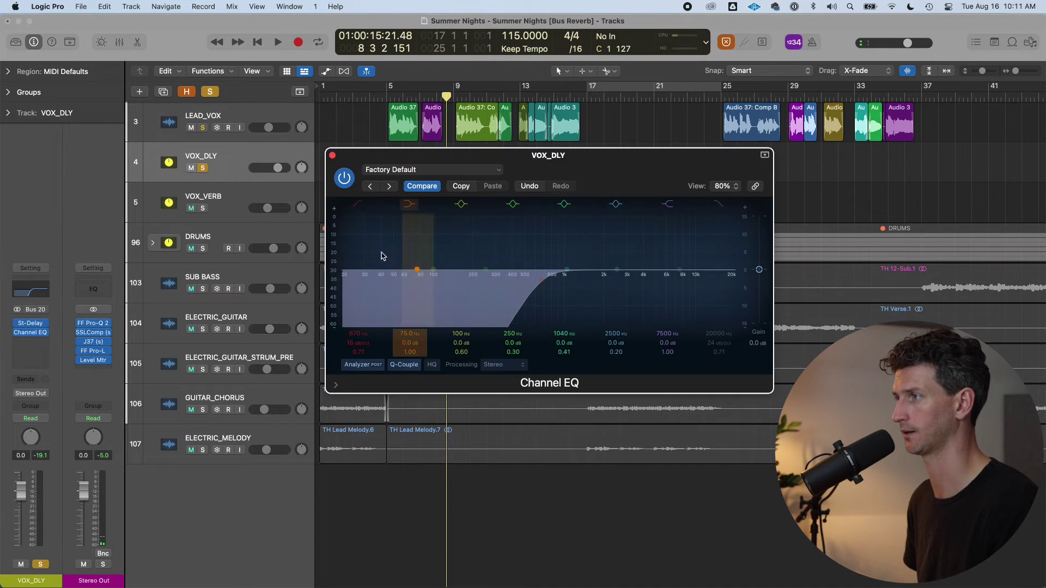
{"action": "left_click", "coordinate": [332, 156]}
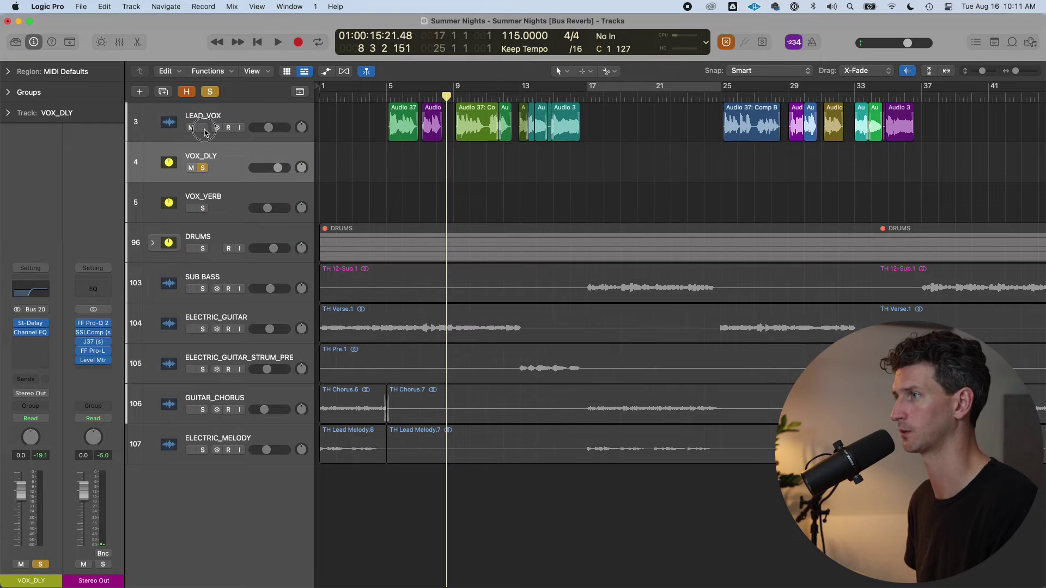
{"action": "left_click", "coordinate": [203, 128]}
{"action": "left_click", "coordinate": [387, 95]}
{"action": "key", "text": "space"}
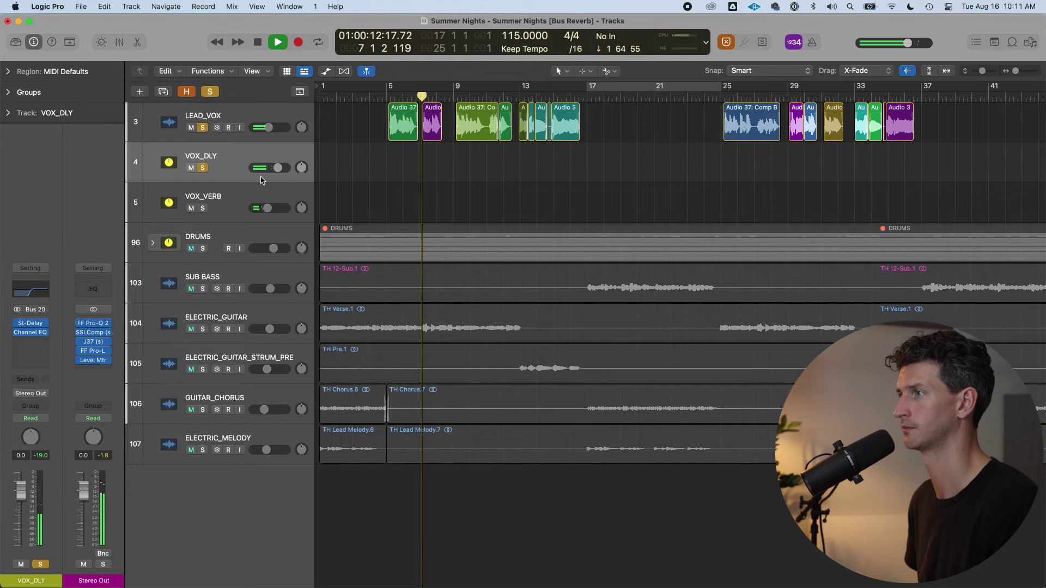
Clear all solos and lower the VOX_DLY level to about -15.2 dB while playing the full mix from bar 5.
{"action": "left_click_drag", "start_coordinate": [285, 172], "coordinate": [282, 174]}
{"action": "key", "text": "space"}
{"action": "left_click", "coordinate": [210, 91]}
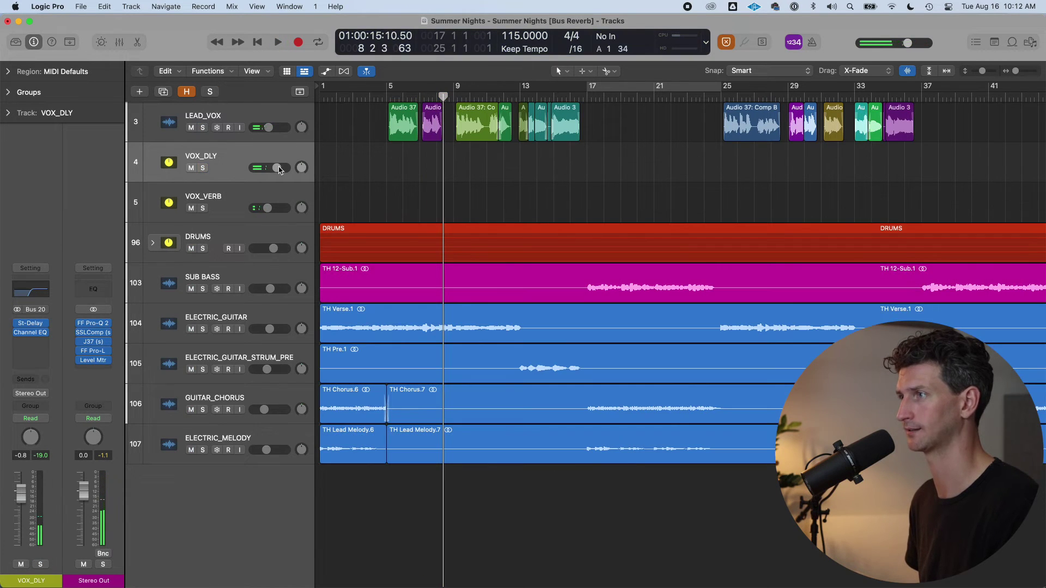
{"action": "left_click_drag", "start_coordinate": [282, 173], "coordinate": [280, 174]}
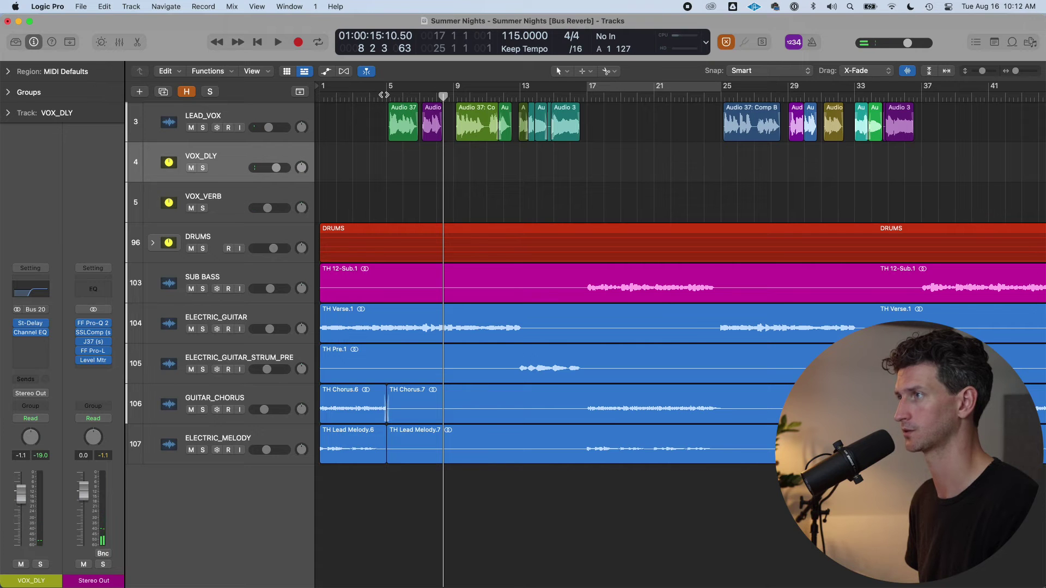
{"action": "left_click", "coordinate": [384, 95]}
{"action": "key", "text": "space"}
{"action": "mouse_move", "coordinate": [275, 168]}
{"action": "left_mouse_down"}
{"action": "mouse_move", "coordinate": [226, 176]}
{"action": "mouse_move", "coordinate": [267, 167]}
{"action": "left_mouse_up"}
{"action": "key", "text": "space"}
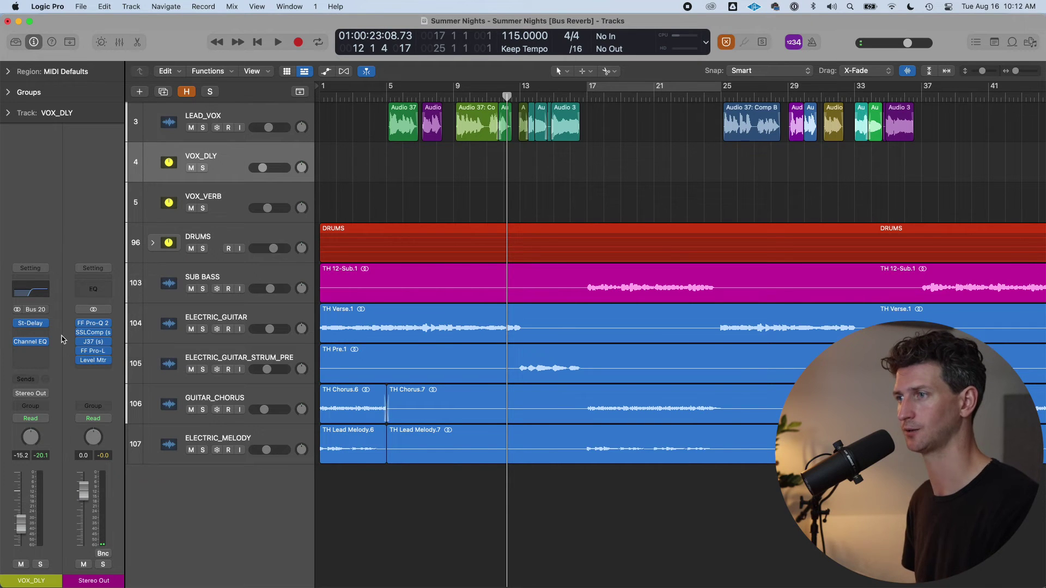
Insert a Space Designer reverb between the Stereo Delay and the Channel EQ on VOX_DLY.
{"action": "mouse_move", "coordinate": [46, 327]}
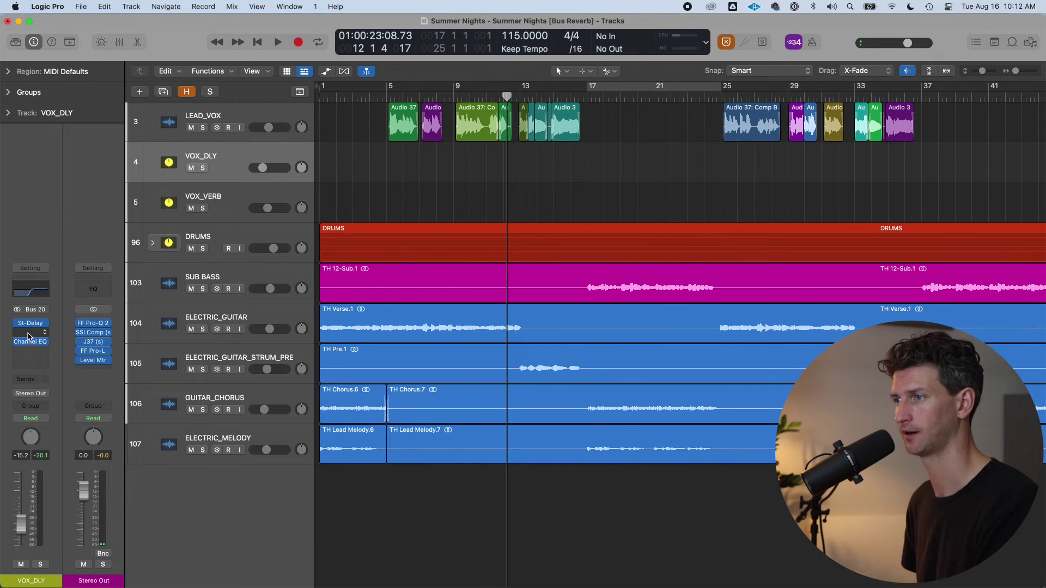
{"action": "left_click", "coordinate": [31, 334]}
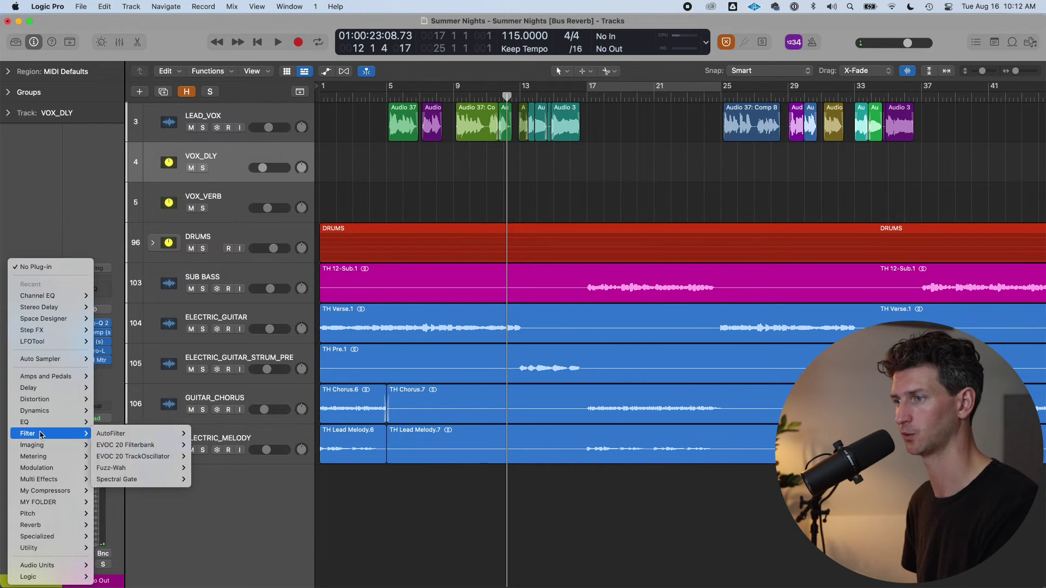
{"action": "mouse_move", "coordinate": [54, 525]}
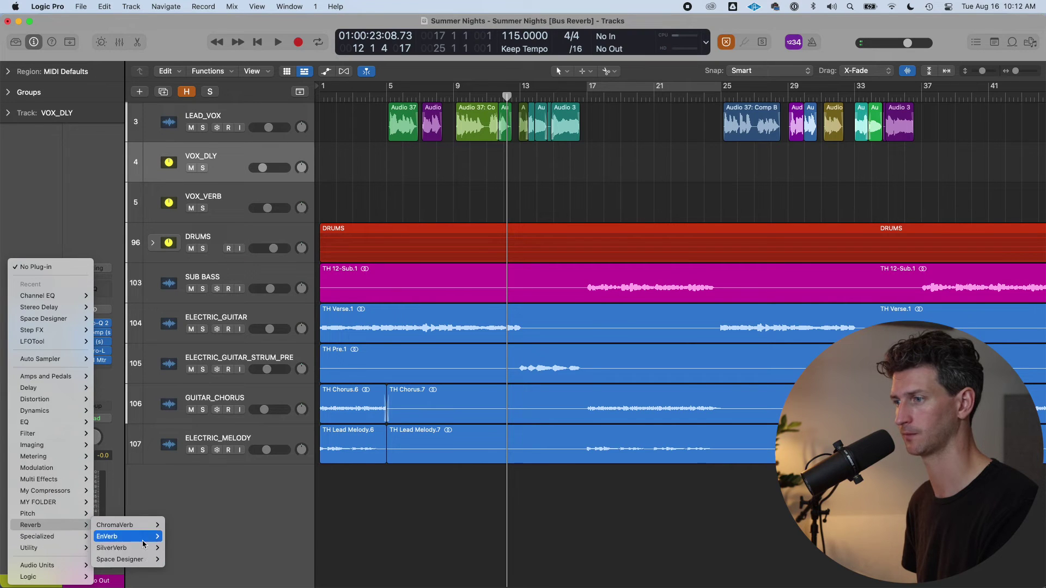
{"action": "mouse_move", "coordinate": [146, 561]}
{"action": "left_click", "coordinate": [195, 560]}
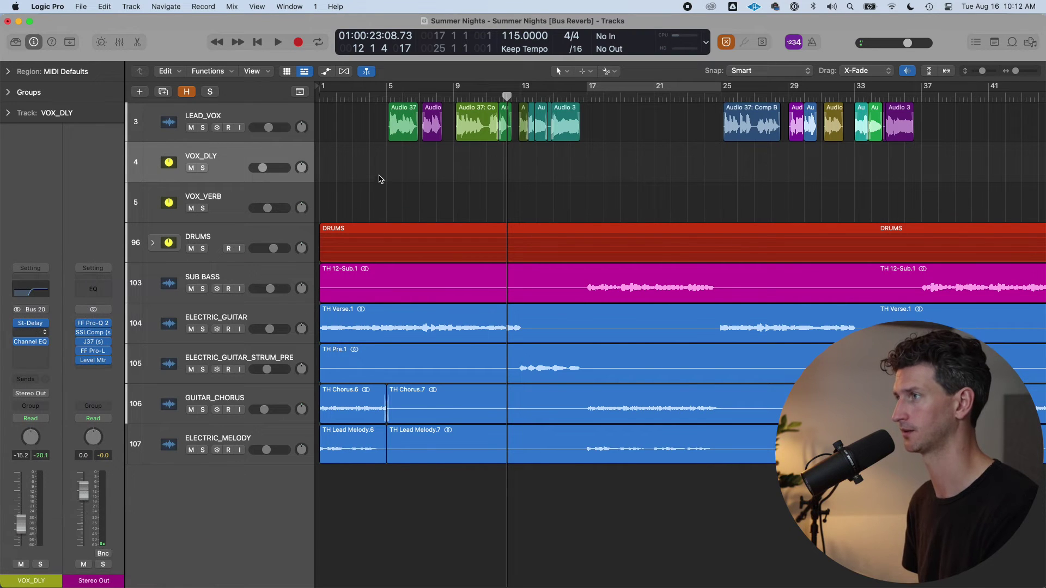
Load a Space Designer preset that uses the 1.8s_Large & Brite sampled impulse response and close the plug-in window.
{"action": "left_click", "coordinate": [436, 170]}
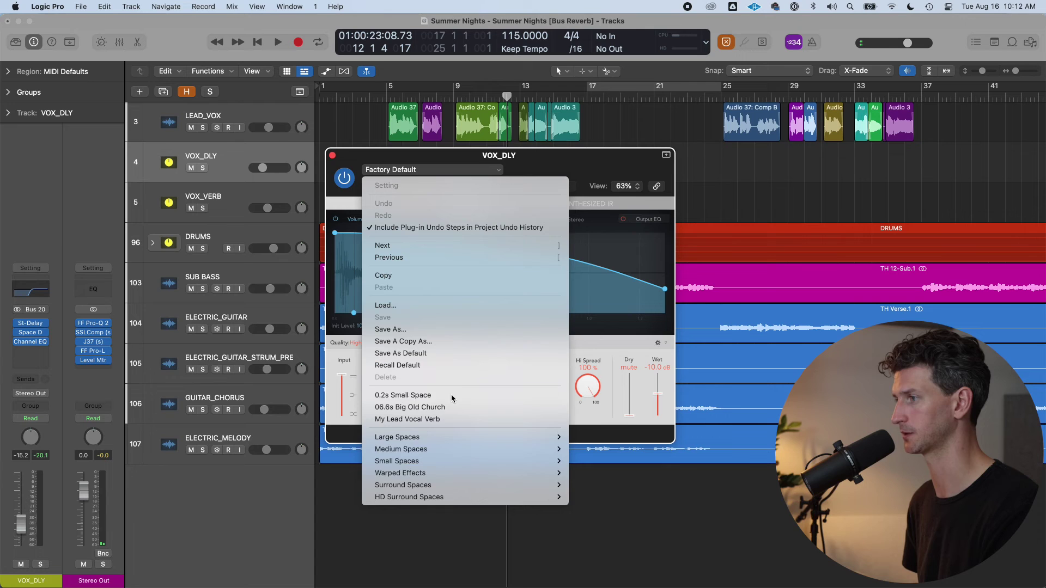
{"action": "mouse_move", "coordinate": [459, 439]}
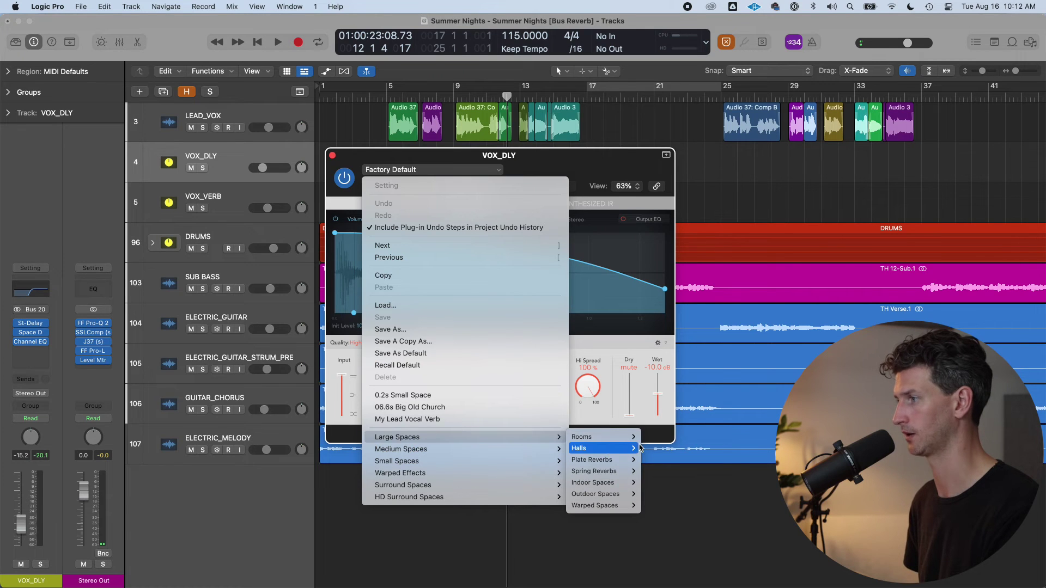
{"action": "mouse_move", "coordinate": [609, 449]}
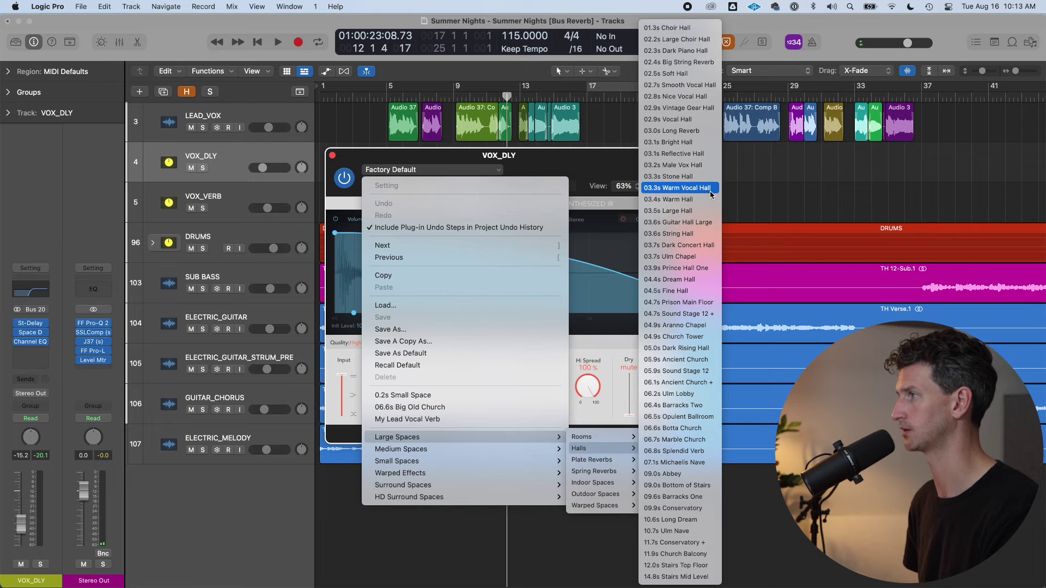
{"action": "key", "text": "Escape"}
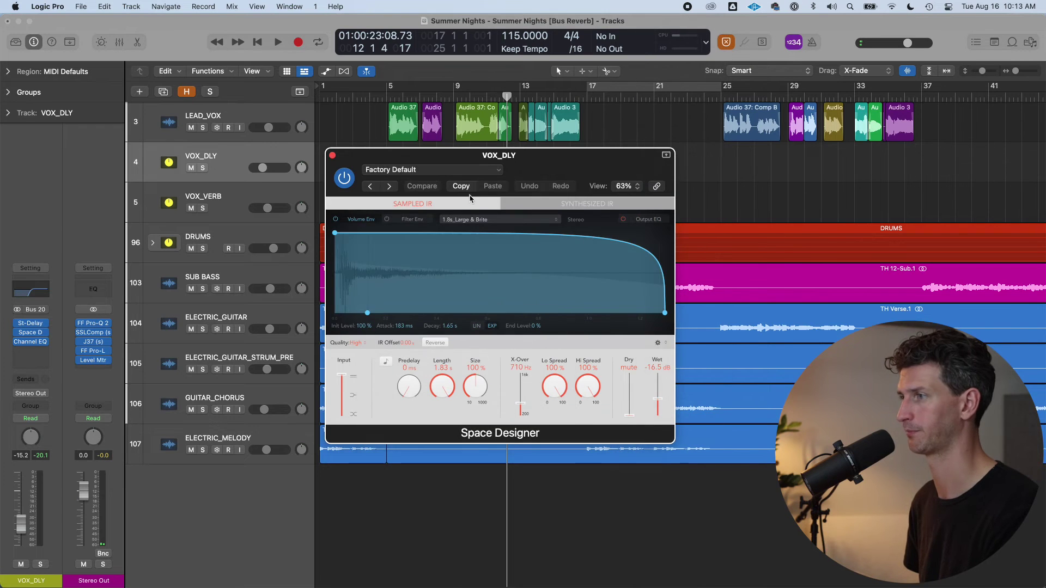
{"action": "left_click", "coordinate": [333, 156]}
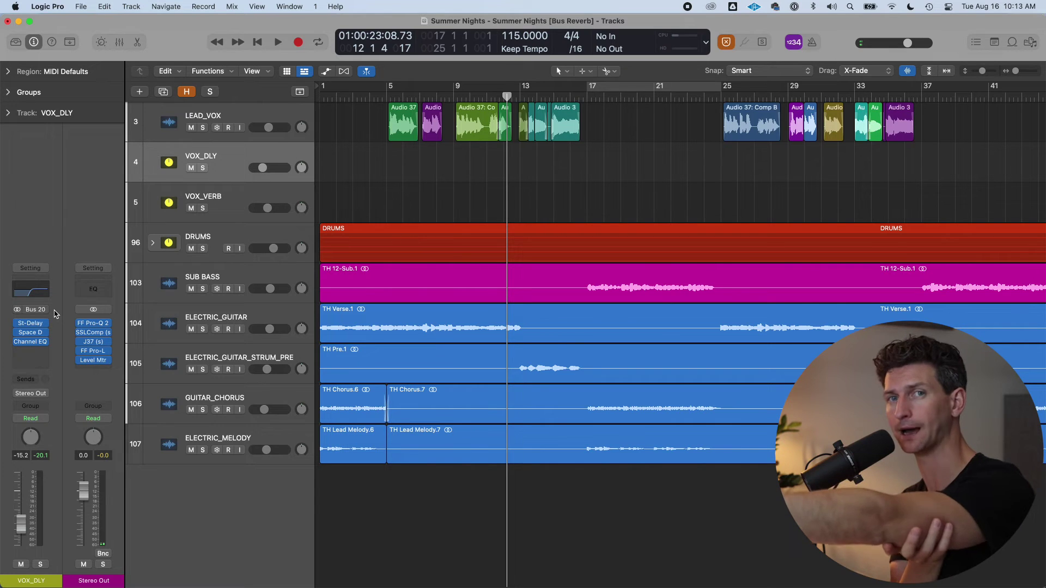
Solo VOX_DLY and audition the delay with its reverb from bar 5, raising its level to 3.0 dB.
{"action": "left_click", "coordinate": [203, 168]}
{"action": "key", "text": "space"}
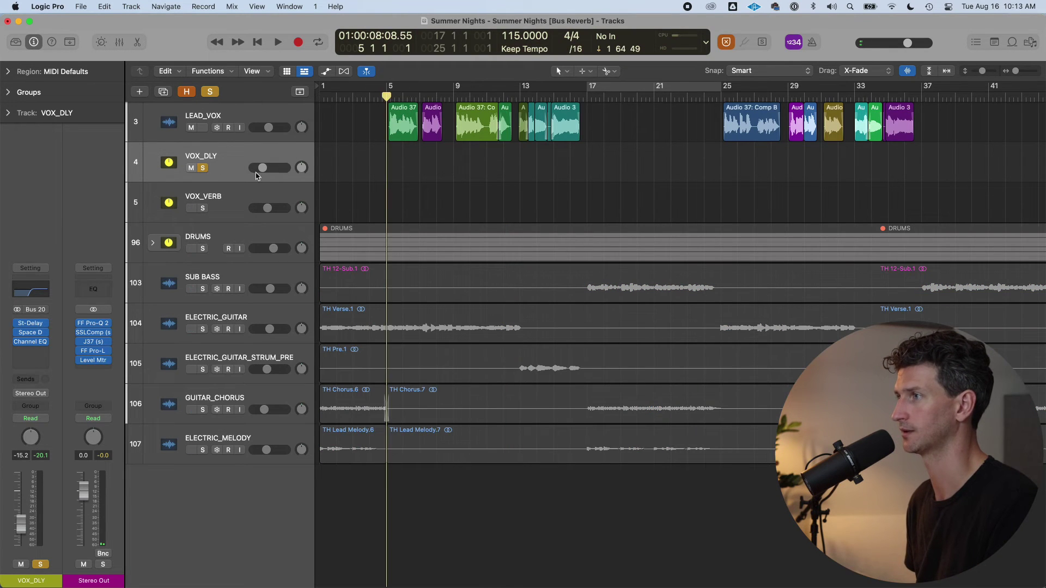
{"action": "left_click_drag", "start_coordinate": [253, 169], "coordinate": [290, 169]}
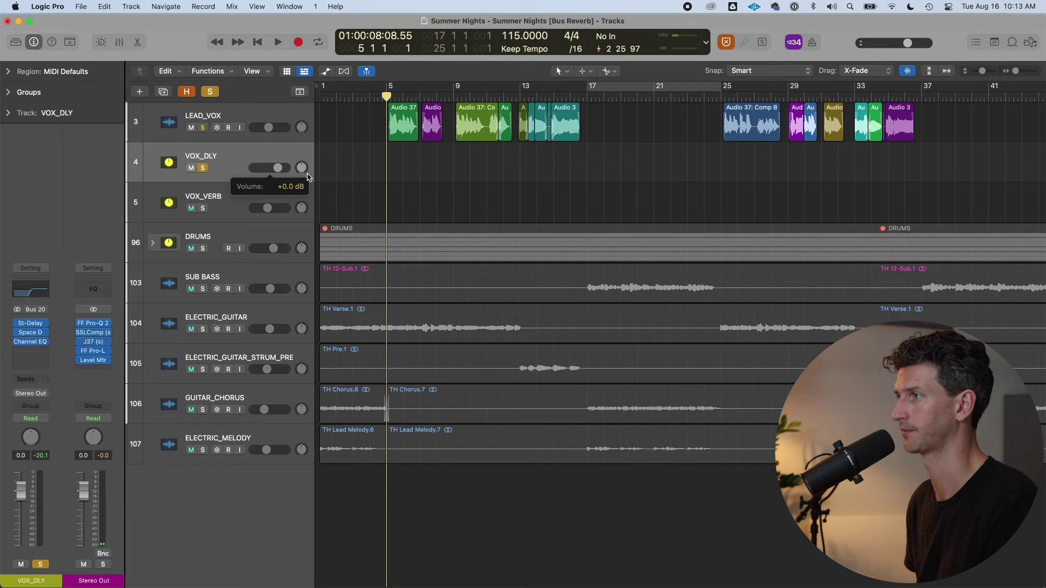
{"action": "key", "text": "space"}
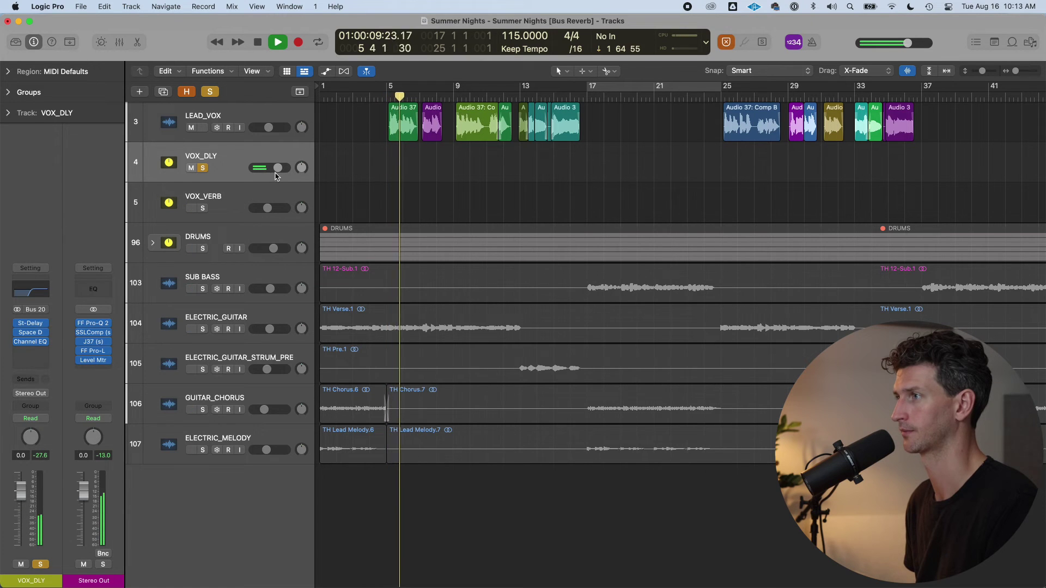
{"action": "left_click_drag", "start_coordinate": [276, 173], "coordinate": [281, 173]}
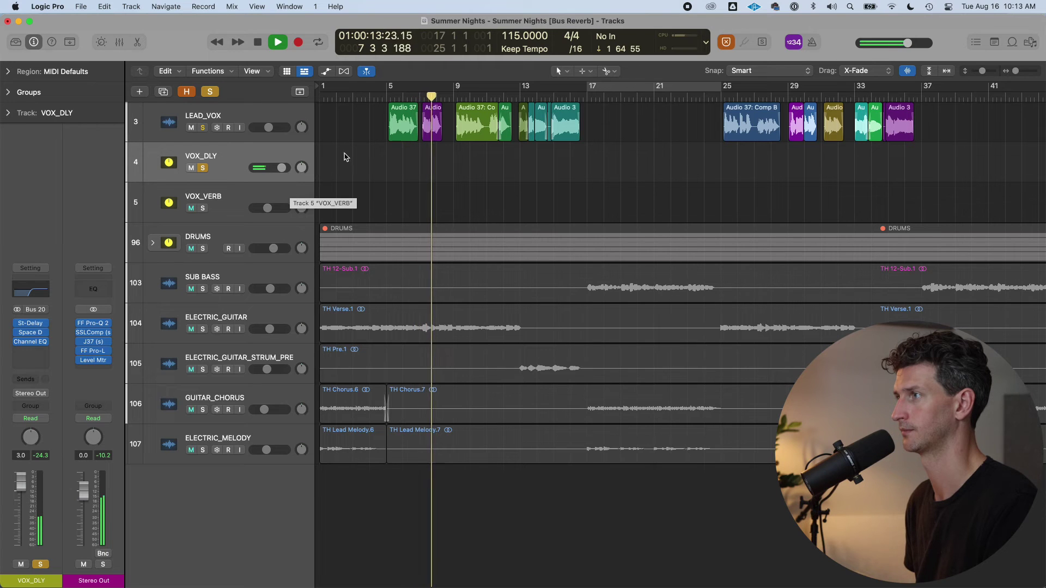
Set a cycle range over bars 5 to 11 and audition VOX_DLY with Space Designer bypassed, re-enabling the reverb at the end.
{"action": "left_click_drag", "start_coordinate": [388, 86], "coordinate": [455, 86]}
{"action": "key", "text": "space"}
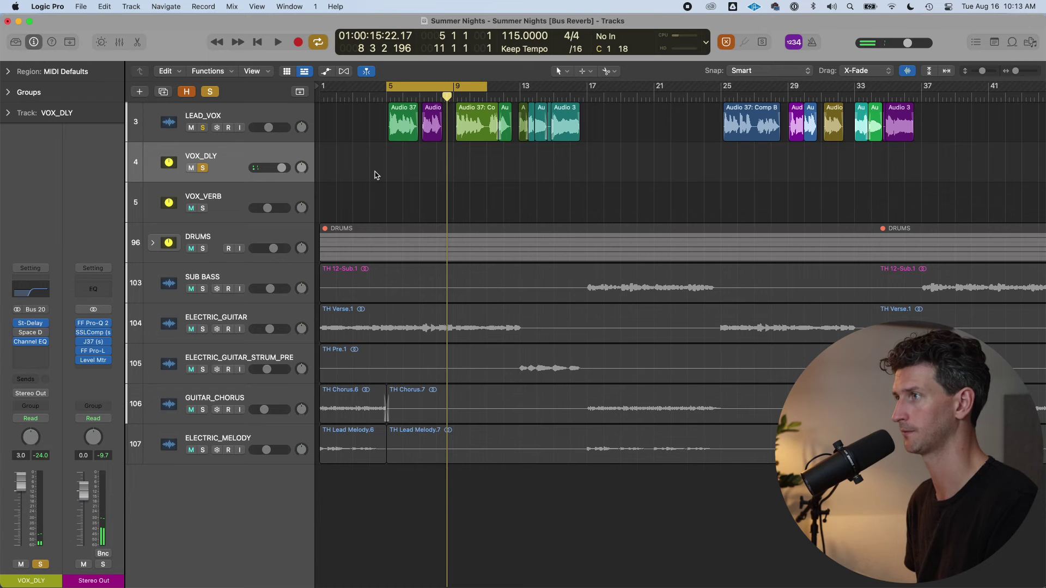
{"action": "key", "text": "space"}
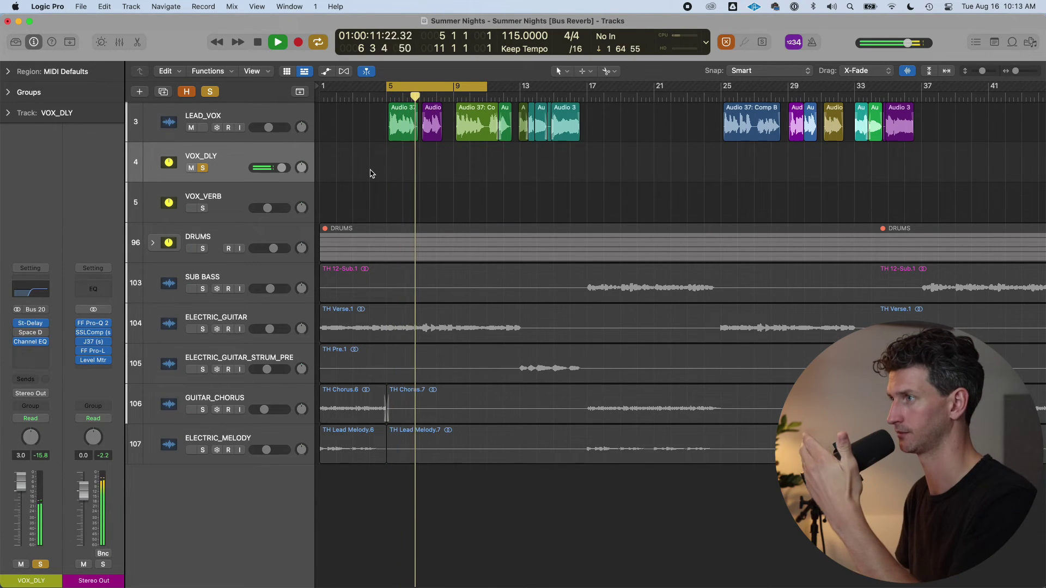
{"action": "key", "text": "space"}
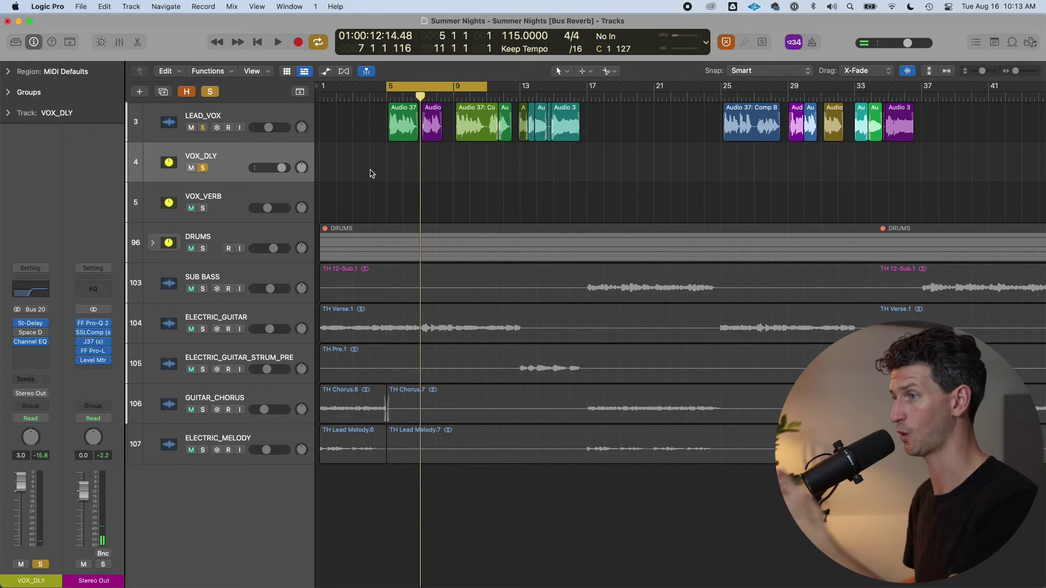
{"action": "mouse_move", "coordinate": [16, 341]}
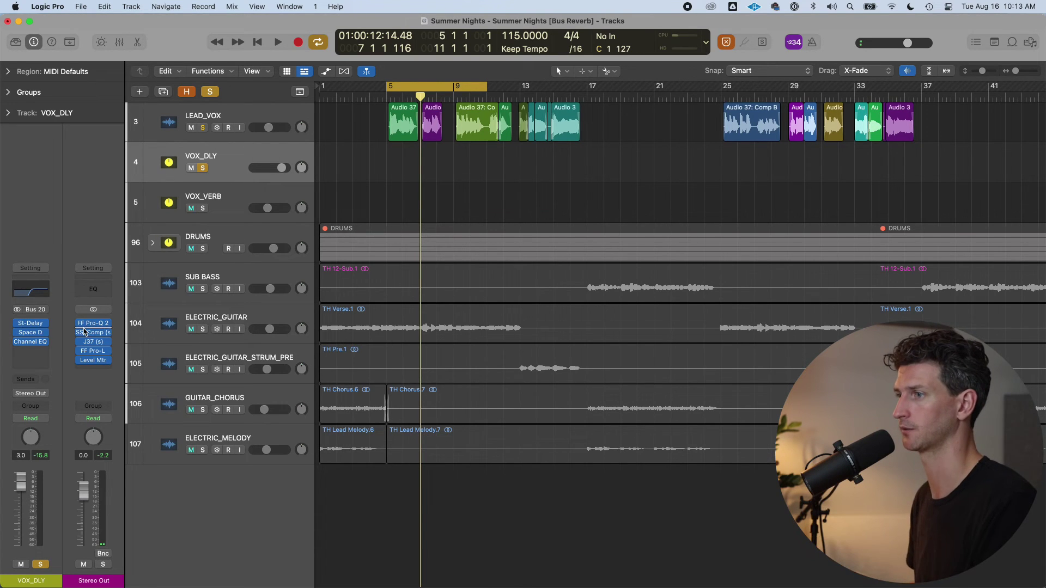
Clear the solo, lower VOX_DLY to about -6.8 dB during playback, turn off the cycle and return the playhead to bar 5.
{"action": "left_click", "coordinate": [211, 92]}
{"action": "left_click_drag", "start_coordinate": [286, 171], "coordinate": [256, 167]}
{"action": "key", "text": "space"}
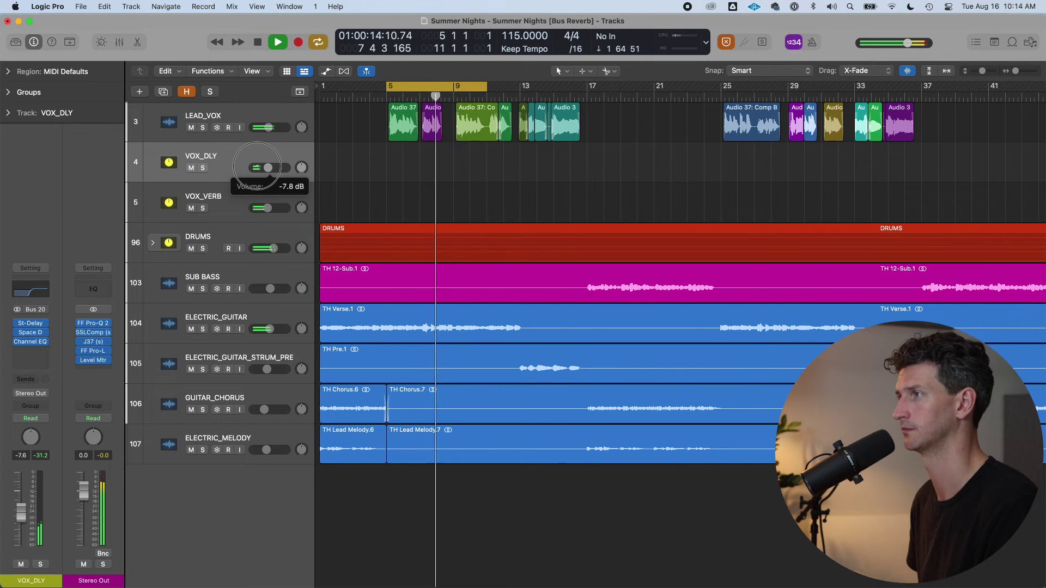
{"action": "key", "text": "space"}
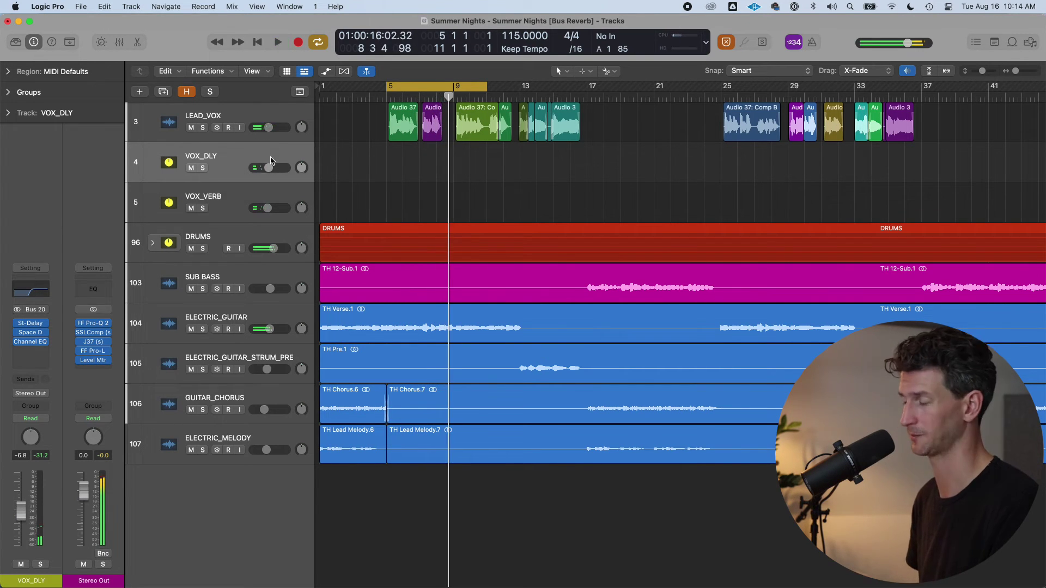
{"action": "key", "text": "c"}
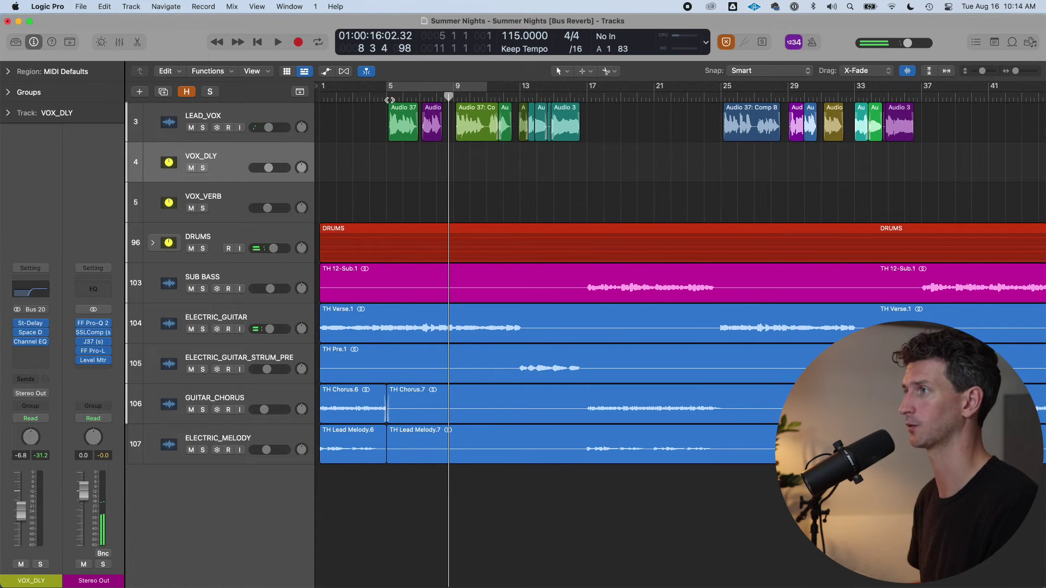
{"action": "left_click", "coordinate": [390, 100]}
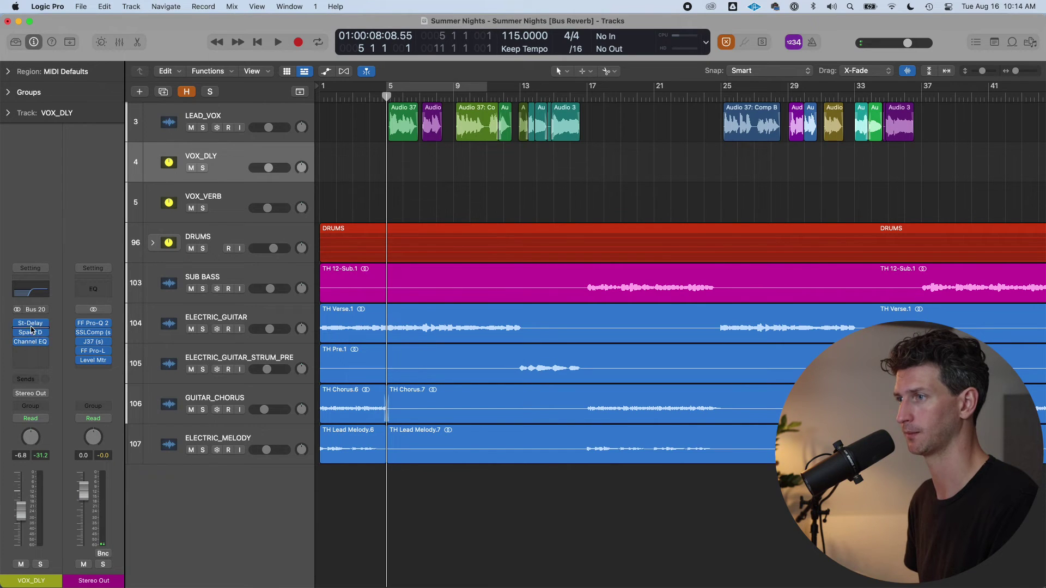
Insert a Pitch Shifter before the Stereo Delay on VOX_DLY, set it to -12 semitones at 100% mix, and close its window.
{"action": "left_click", "coordinate": [36, 321]}
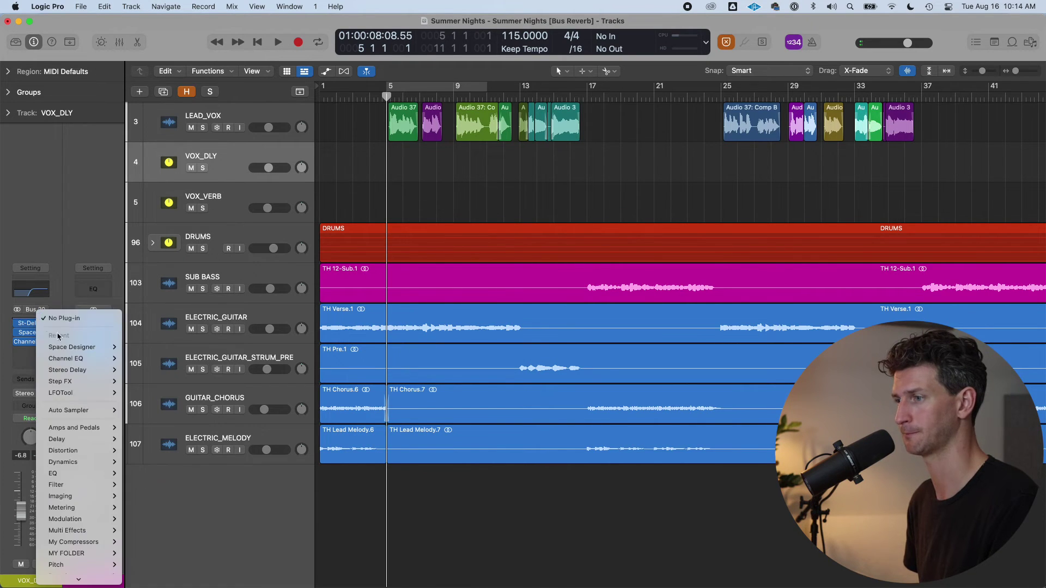
{"action": "scroll", "coordinate": [79, 411], "scroll_direction": "down", "scroll_amount": 2}
{"action": "mouse_move", "coordinate": [85, 513]}
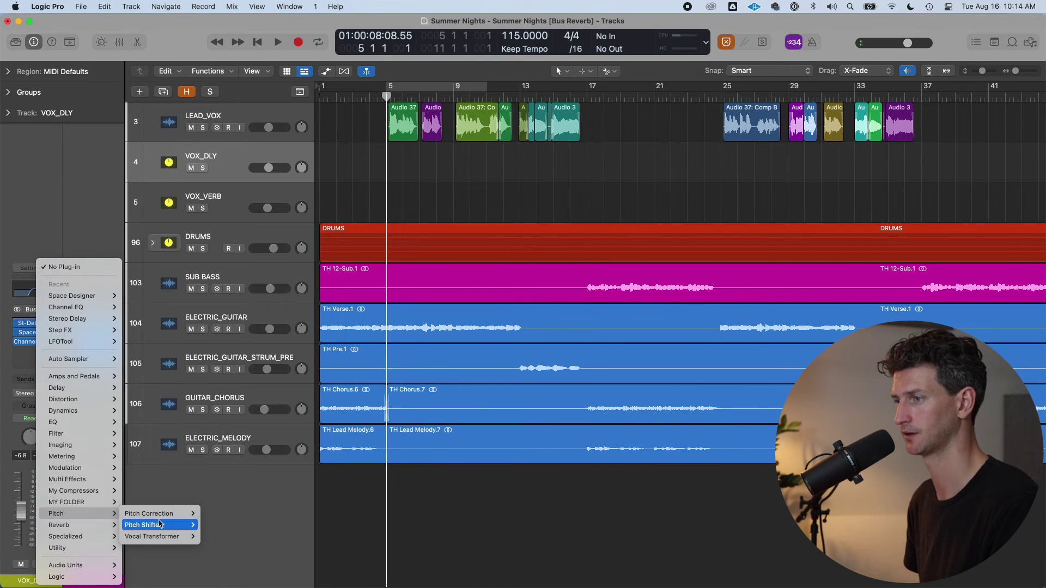
{"action": "mouse_move", "coordinate": [160, 524]}
{"action": "left_click", "coordinate": [220, 526]}
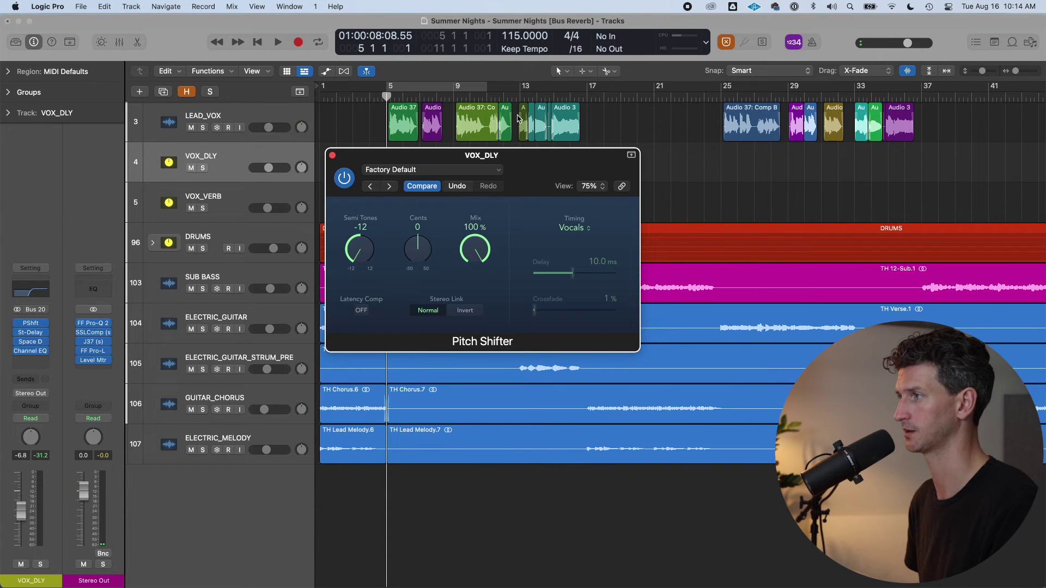
{"action": "left_click", "coordinate": [332, 156]}
Solo VOX_DLY, audition the pitch-shifted delay from bar 5 while raising its level to 4.5 dB, and clear the solo.
{"action": "left_click", "coordinate": [203, 169]}
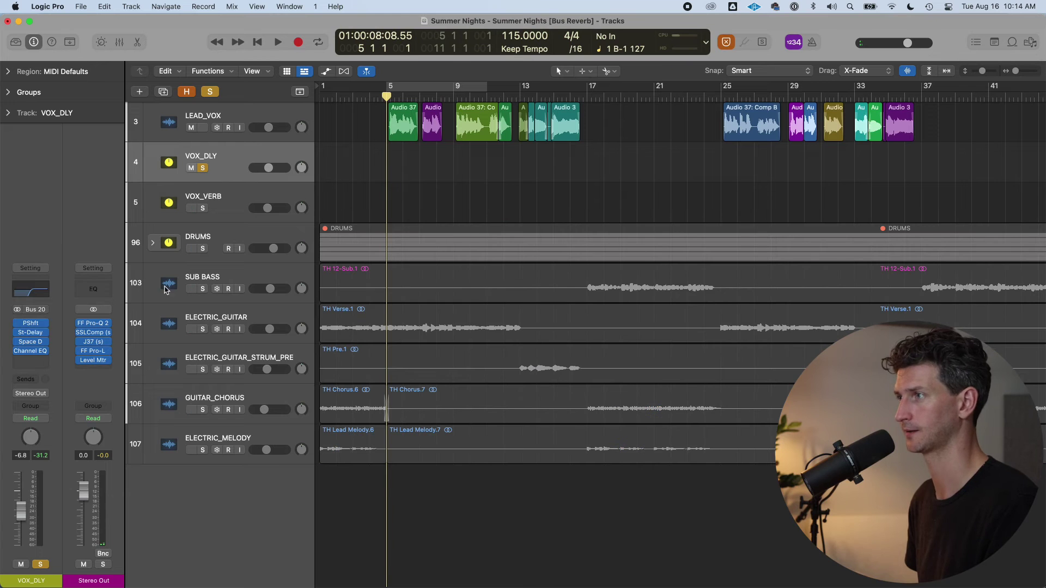
{"action": "key", "text": "space"}
{"action": "left_click_drag", "start_coordinate": [268, 168], "coordinate": [322, 174]}
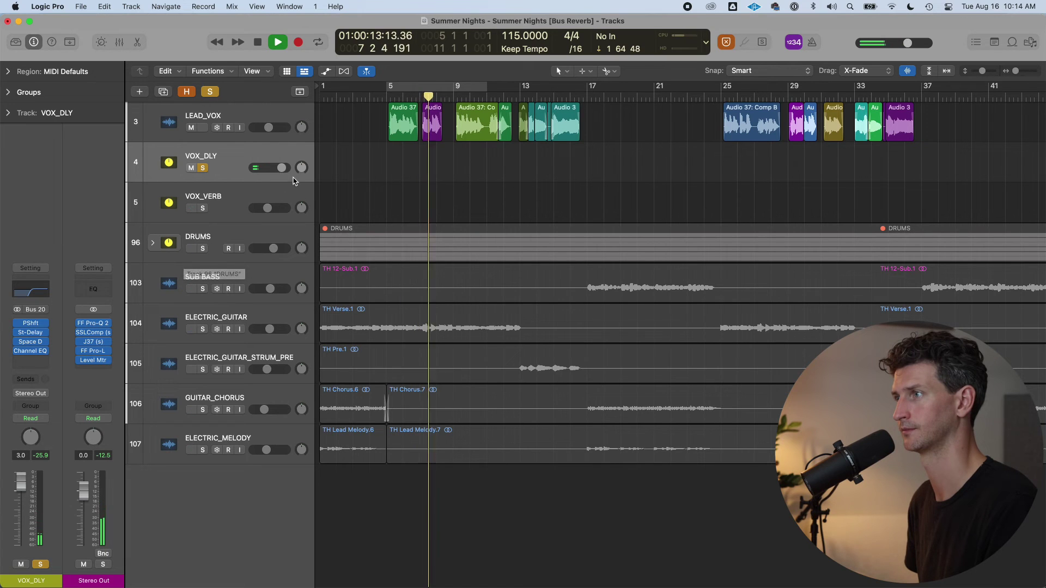
{"action": "left_click_drag", "start_coordinate": [284, 169], "coordinate": [293, 172]}
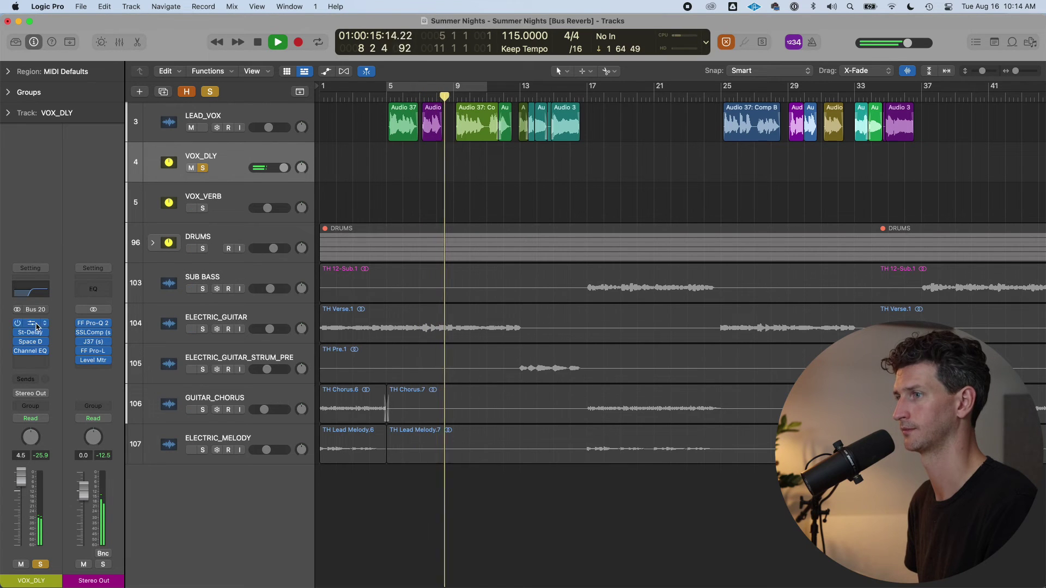
{"action": "key", "text": "space"}
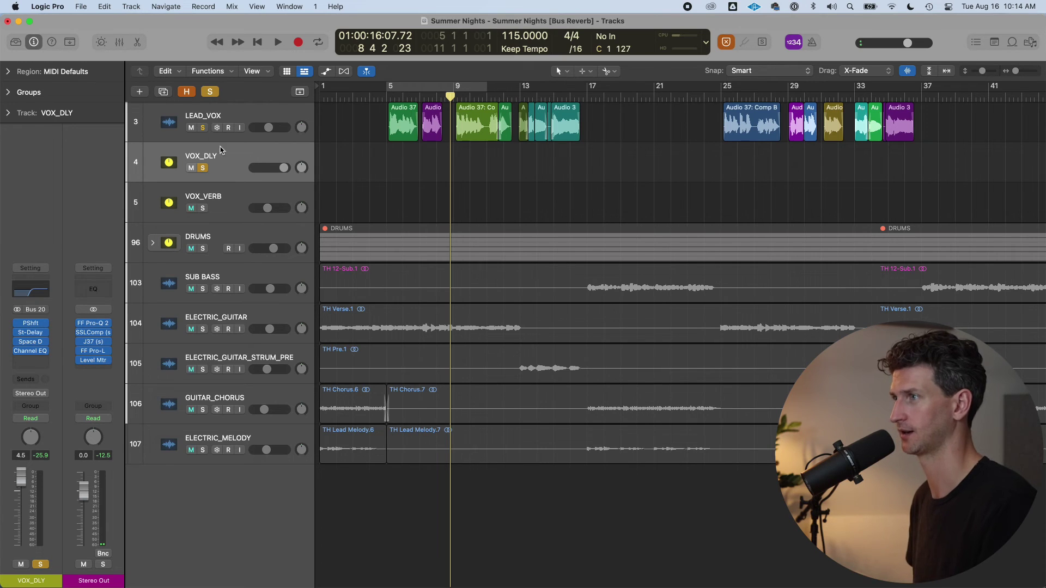
{"action": "left_click", "coordinate": [214, 94]}
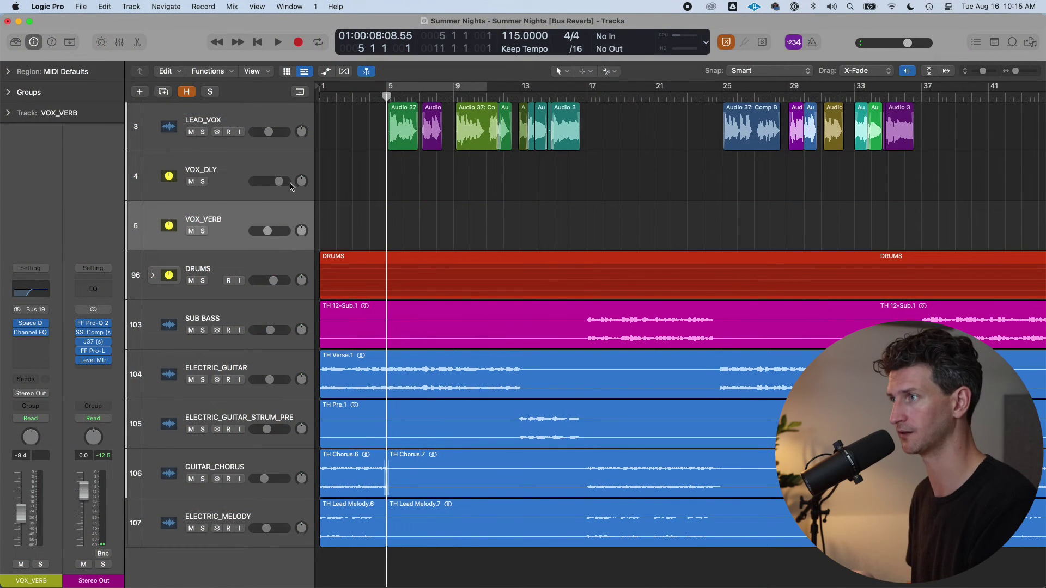
Lower VOX_DLY to -9.0 dB and set VOX_VERB to -5.9 dB.
{"action": "left_click_drag", "start_coordinate": [291, 187], "coordinate": [279, 187]}
{"action": "left_click_drag", "start_coordinate": [267, 230], "coordinate": [277, 231]}
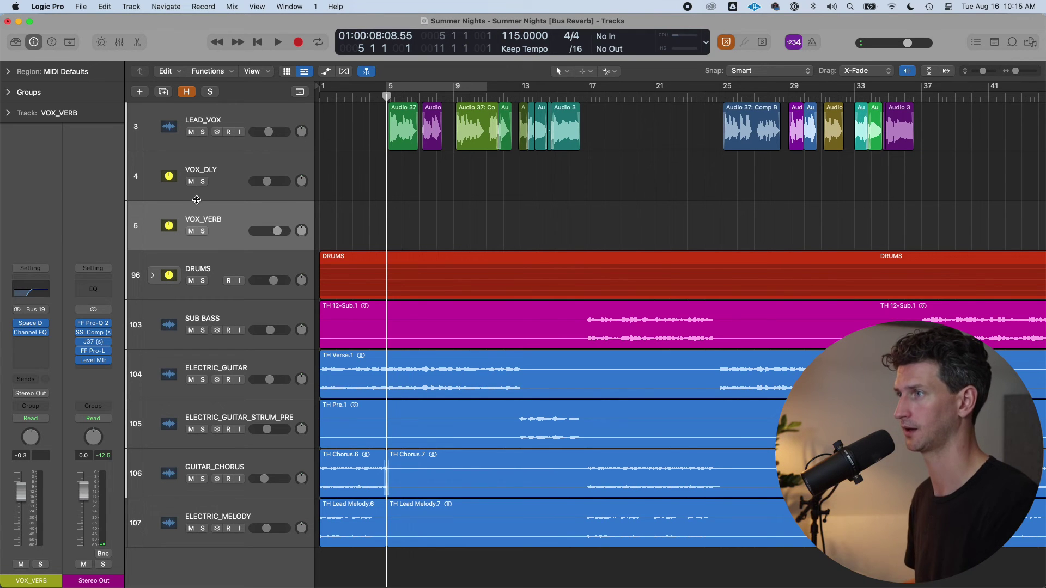
{"action": "left_click_drag", "start_coordinate": [290, 236], "coordinate": [282, 235]}
Define a cycle range over bars 5 to 20, turn cycling off, and place the playhead at bar 5, beat 2.
{"action": "left_click_drag", "start_coordinate": [390, 86], "coordinate": [641, 86]}
{"action": "key", "text": "z"}
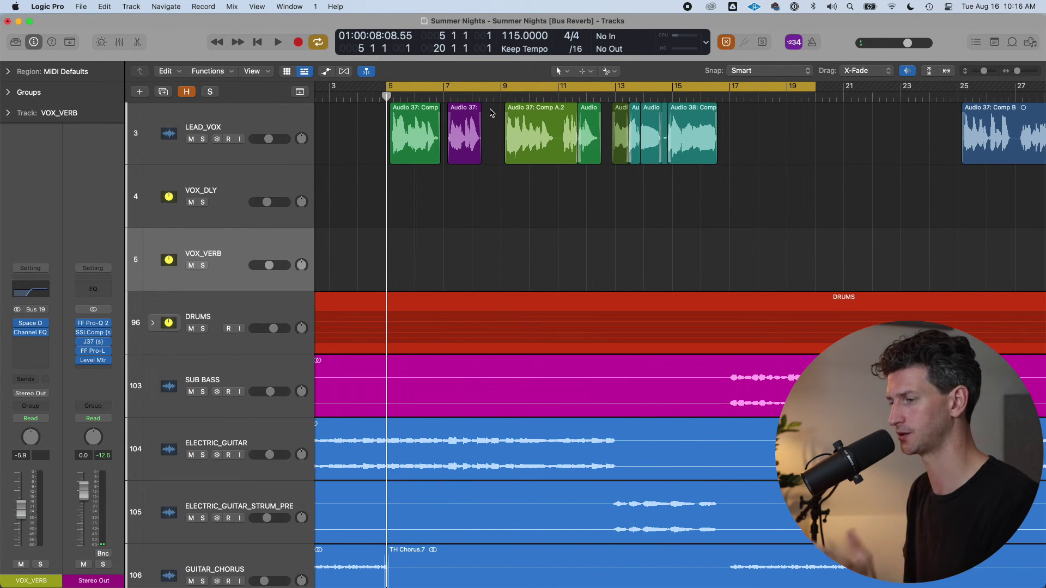
{"action": "key", "text": "c"}
{"action": "key", "text": "super+Right"}
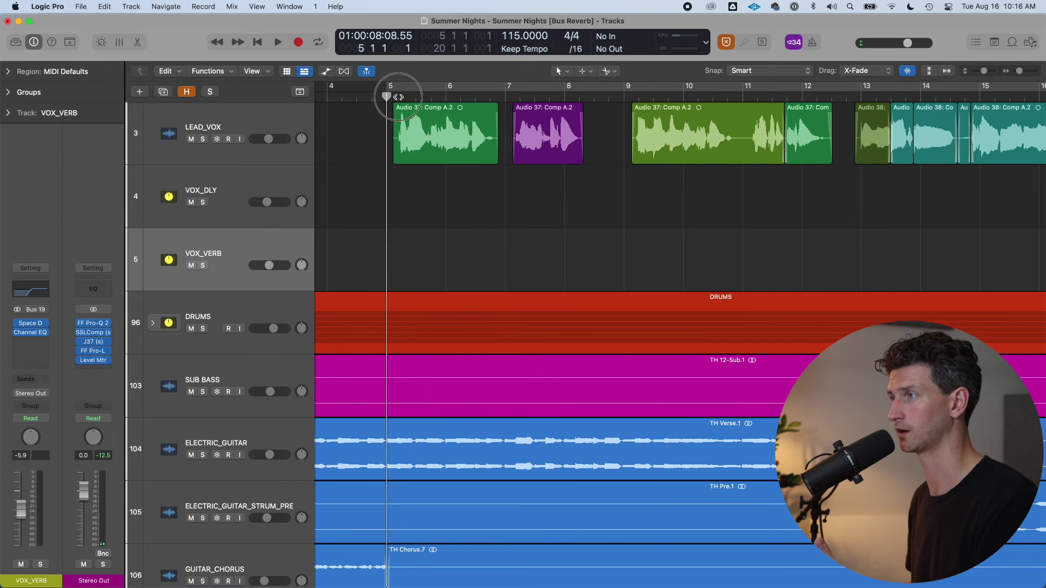
{"action": "left_click", "coordinate": [423, 136]}
{"action": "left_click", "coordinate": [507, 137]}
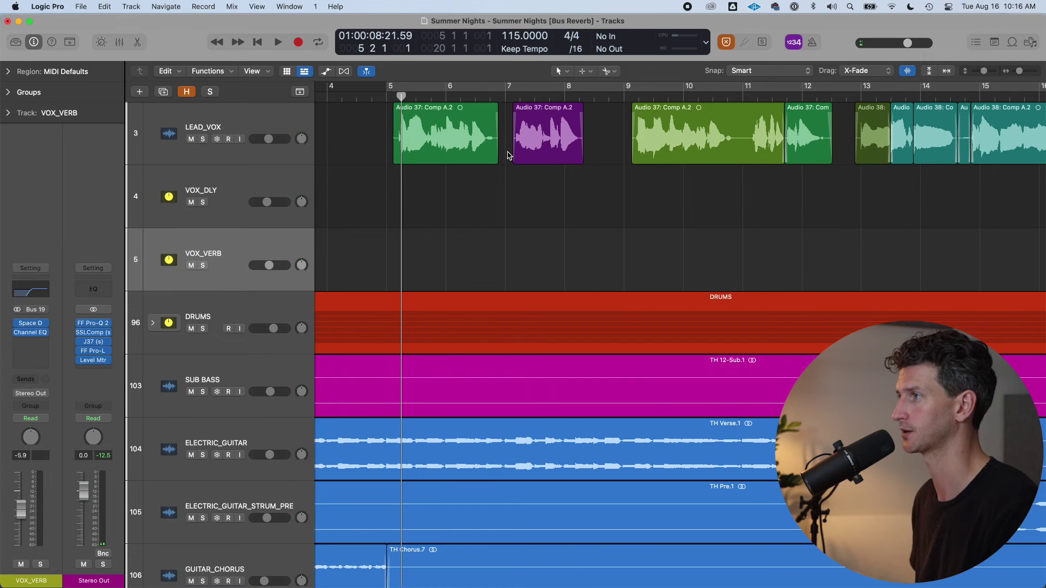
Solo LEAD_VOX and VOX_DLY together and raise VOX_DLY to -4.7 dB.
{"action": "left_click", "coordinate": [238, 196]}
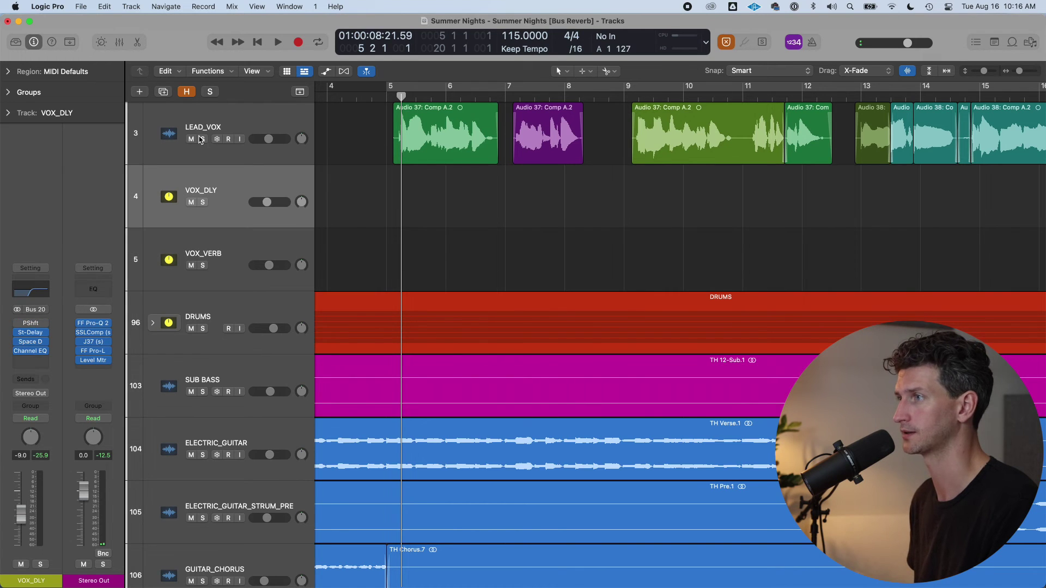
{"action": "left_click", "coordinate": [202, 139]}
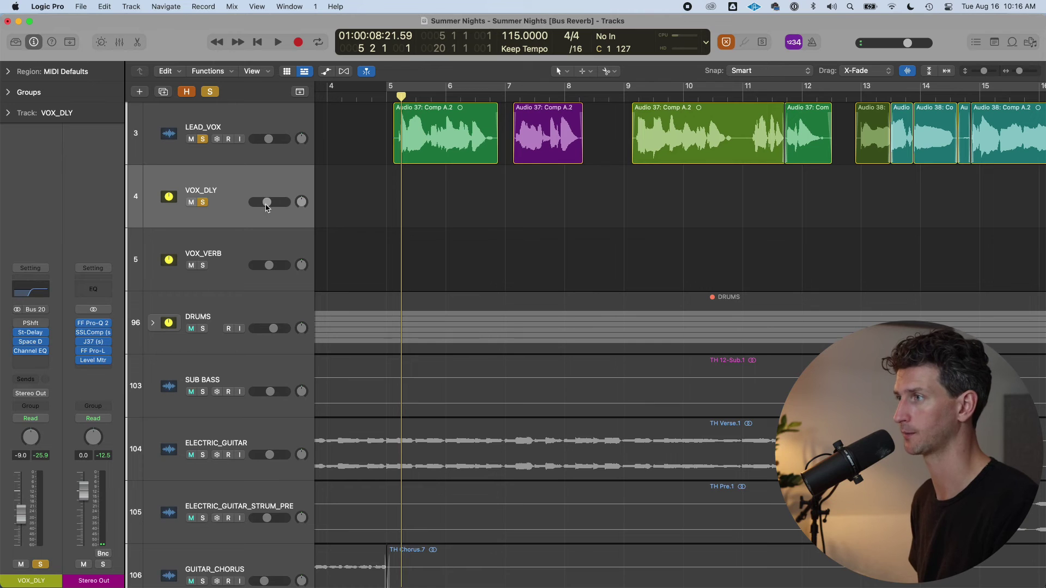
{"action": "mouse_move", "coordinate": [267, 203]}
{"action": "left_mouse_down"}
{"action": "mouse_move", "coordinate": [311, 199]}
{"action": "mouse_move", "coordinate": [278, 203]}
{"action": "left_mouse_up"}
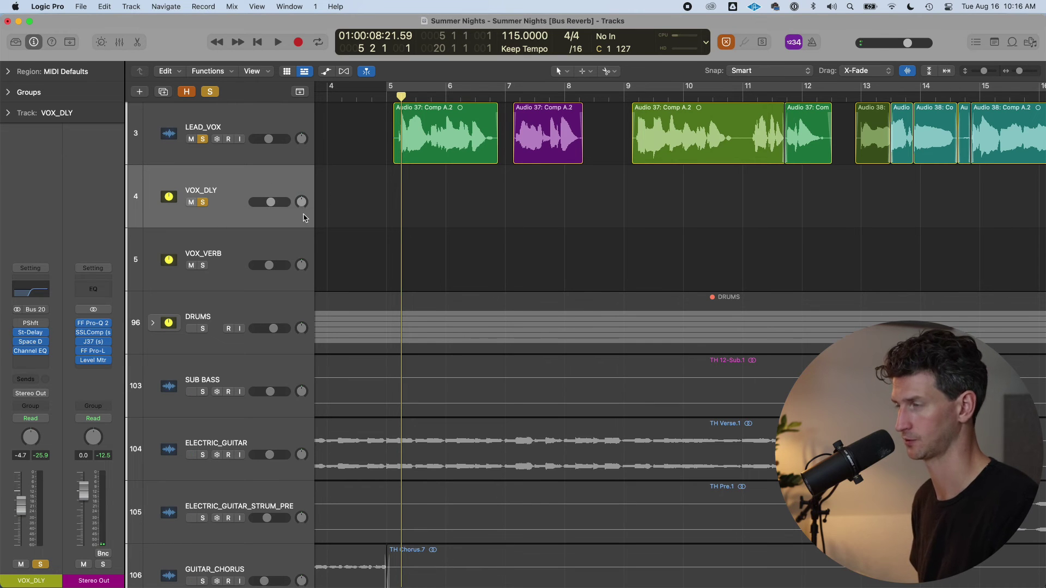
Show VOX_DLY volume automation and boost the vocal gaps: -0.6 dB just before bar 7, +2.5 dB over bars 8 to 9.
{"action": "key", "text": "a"}
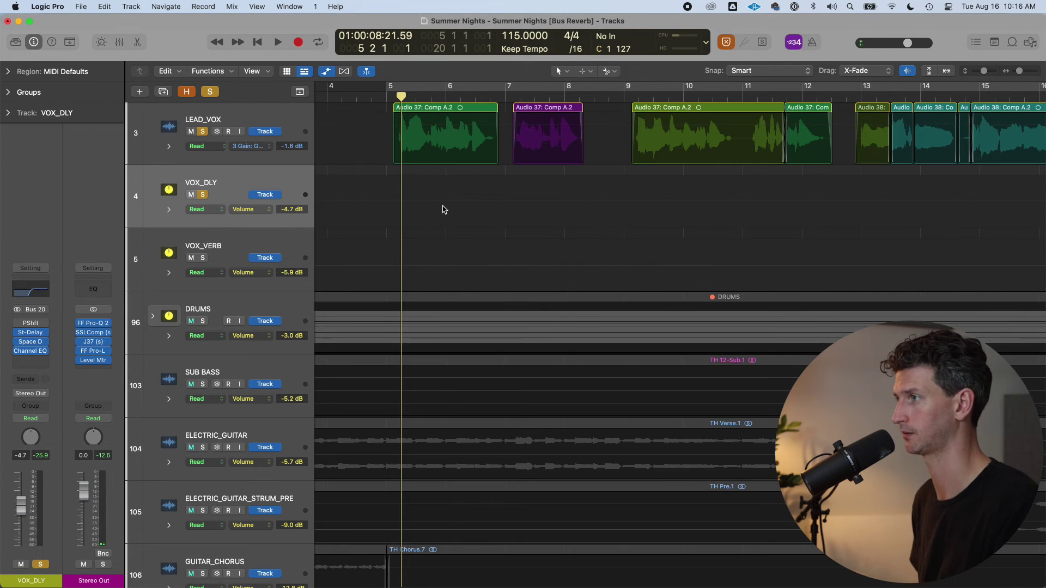
{"action": "left_click", "coordinate": [442, 209]}
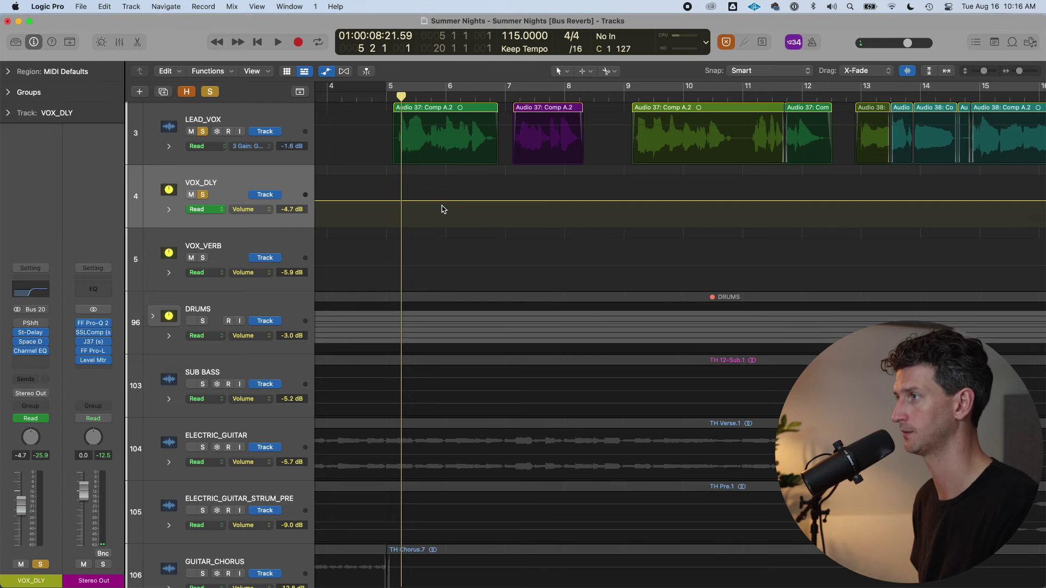
{"action": "left_click", "coordinate": [476, 98]}
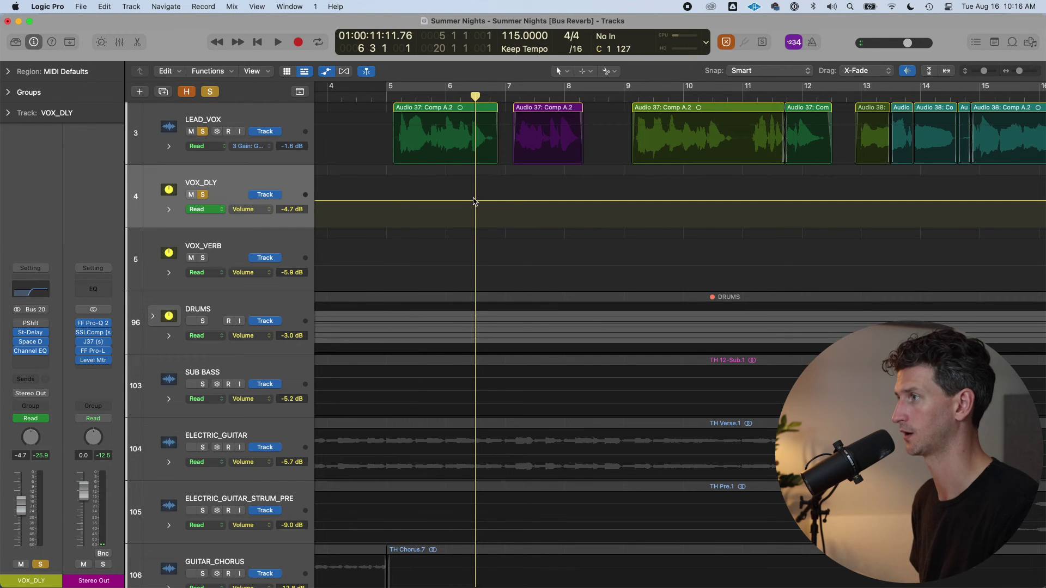
{"action": "left_click_drag", "start_coordinate": [485, 199], "coordinate": [501, 166]}
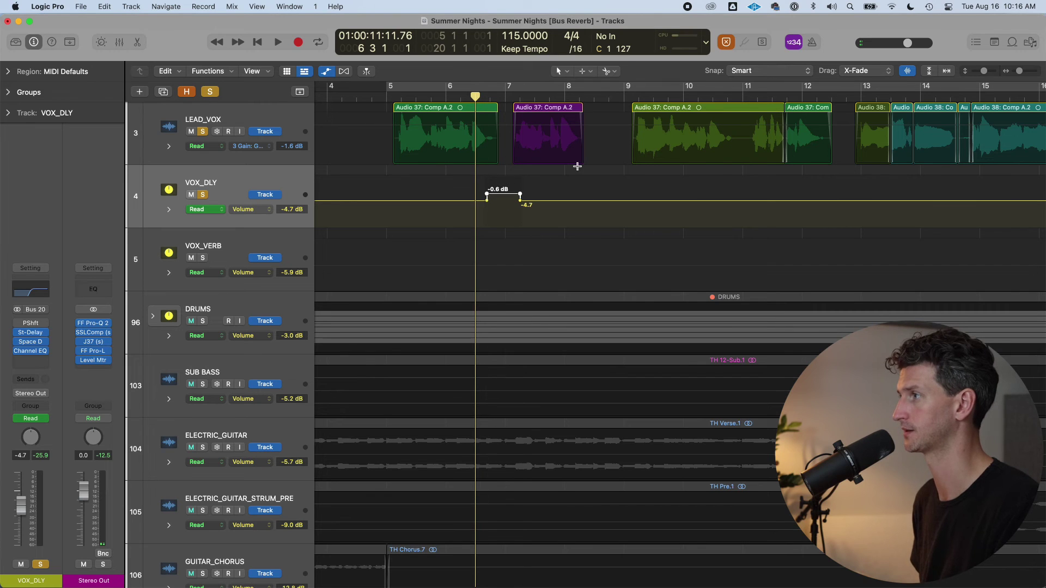
{"action": "left_click_drag", "start_coordinate": [567, 194], "coordinate": [603, 184]}
{"action": "left_click", "coordinate": [609, 207]}
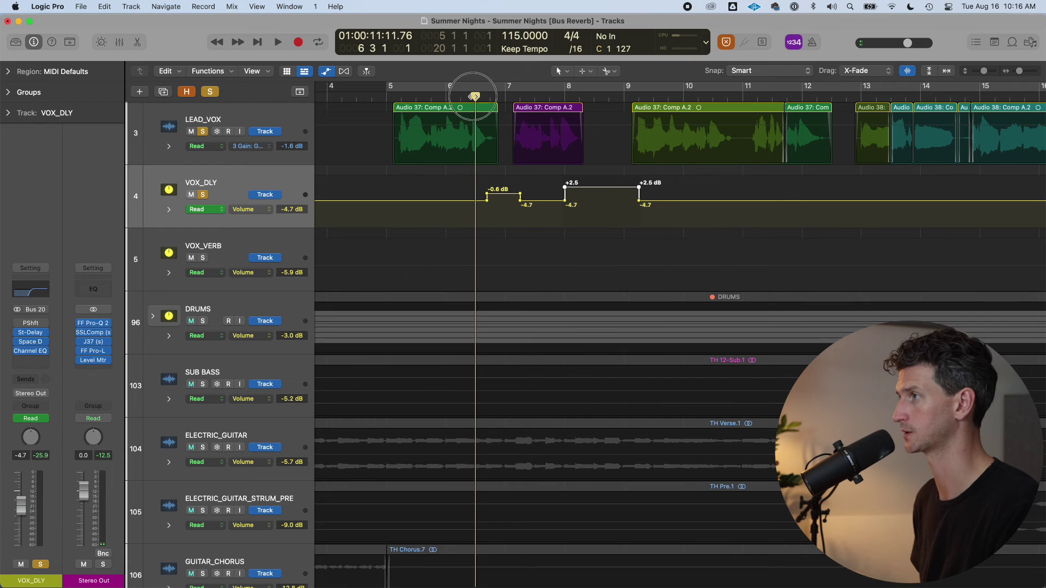
Audition the first delay boost from bar 6 and pull its -4.7 dB start point back to about bar 6 for a gradual rise.
{"action": "left_click_drag", "start_coordinate": [474, 96], "coordinate": [463, 97]}
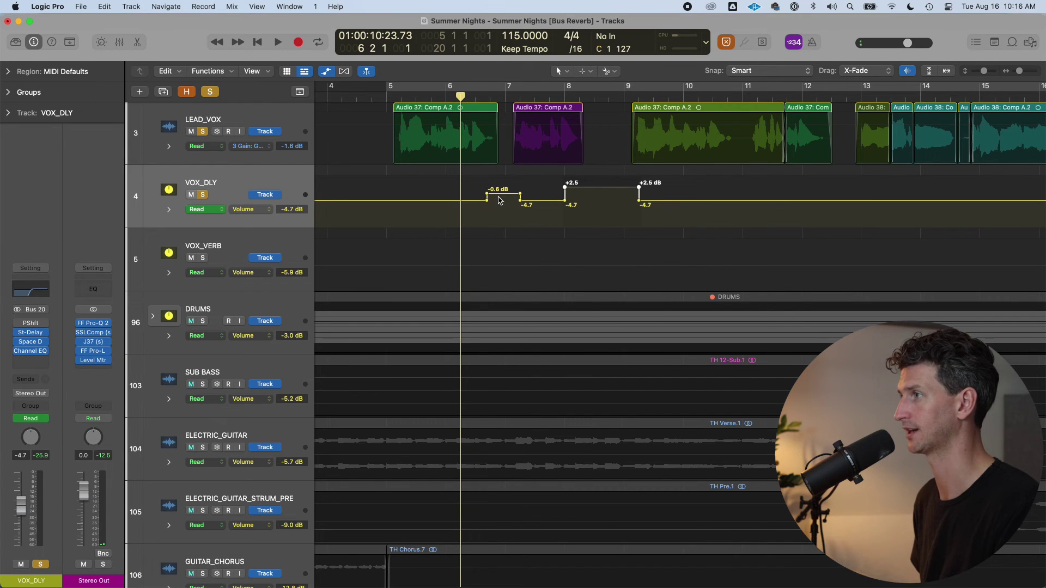
{"action": "key", "text": "super+Right"}
{"action": "key", "text": "space"}
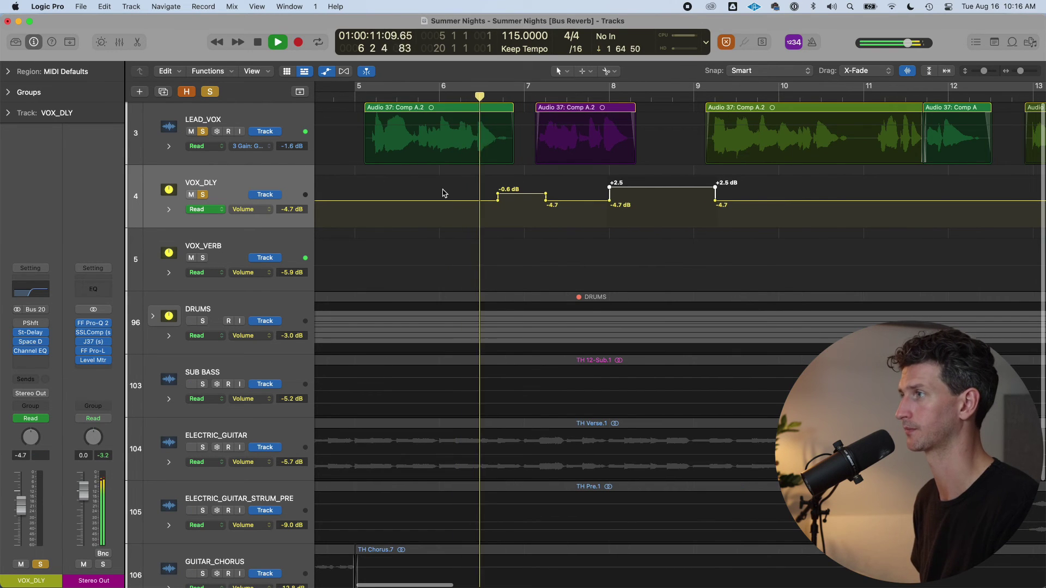
{"action": "key", "text": "space"}
{"action": "left_click", "coordinate": [496, 202]}
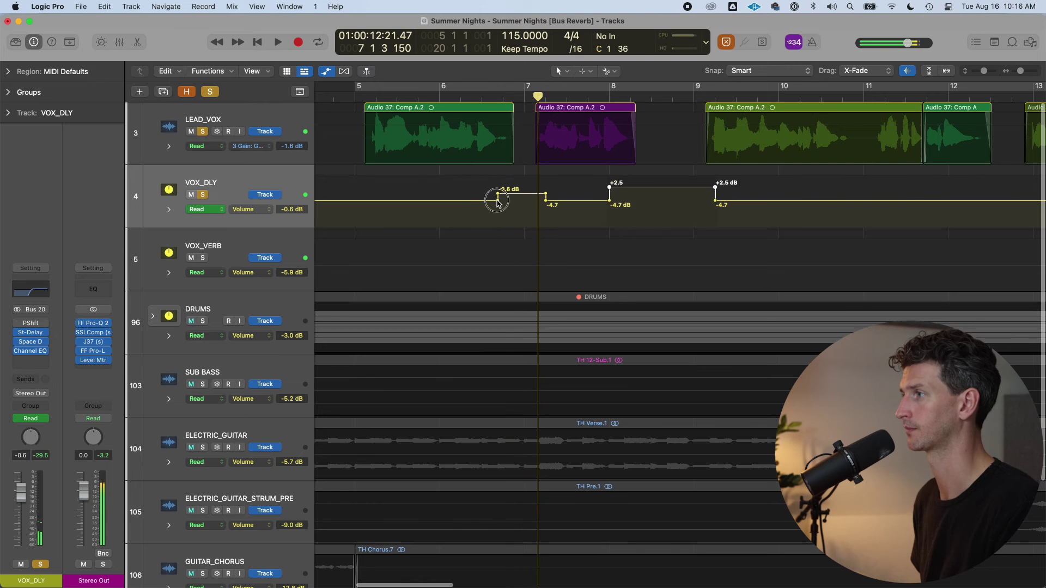
{"action": "left_click_drag", "start_coordinate": [466, 201], "coordinate": [450, 201]}
Audition the ramp, move its -0.6 dB point earlier, and add a peak at +4.1 and +4.3 dB around bar 7.
{"action": "left_click", "coordinate": [481, 90]}
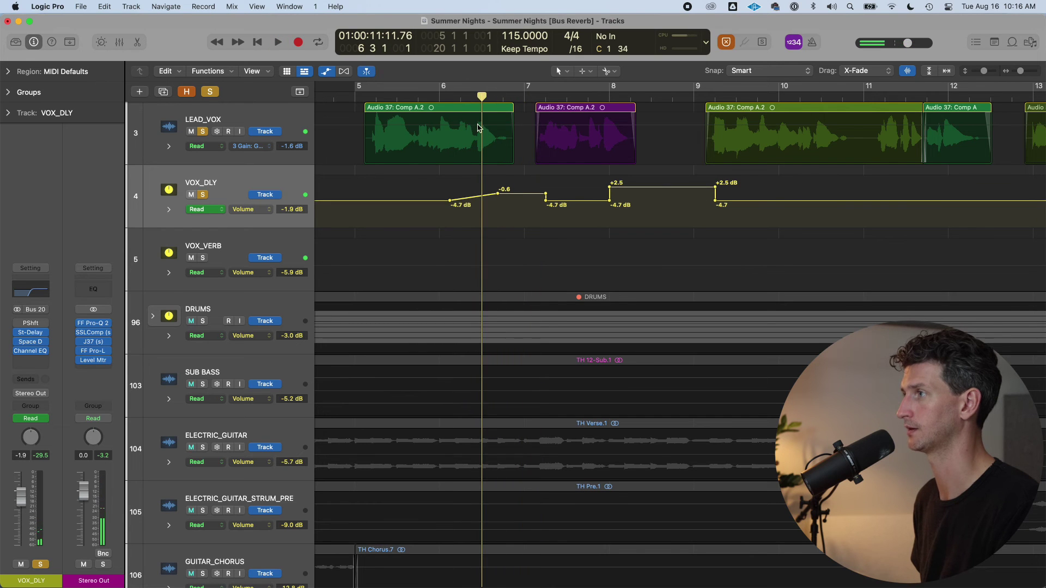
{"action": "left_click", "coordinate": [475, 93]}
{"action": "scroll", "coordinate": [475, 94], "scroll_direction": "up", "scroll_amount": 3}
{"action": "left_click", "coordinate": [469, 96]}
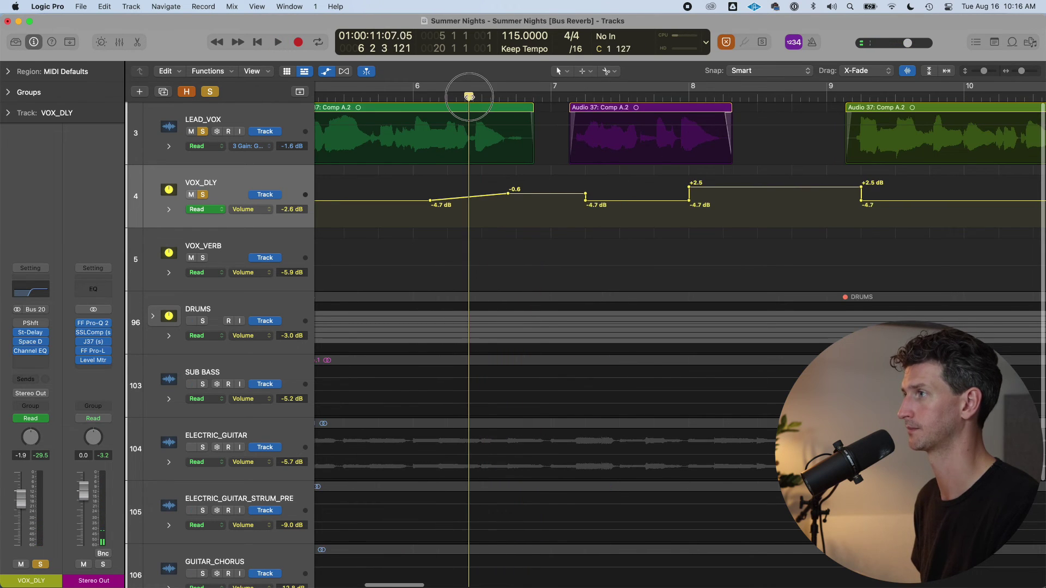
{"action": "key", "text": "space"}
{"action": "key", "text": "space"}
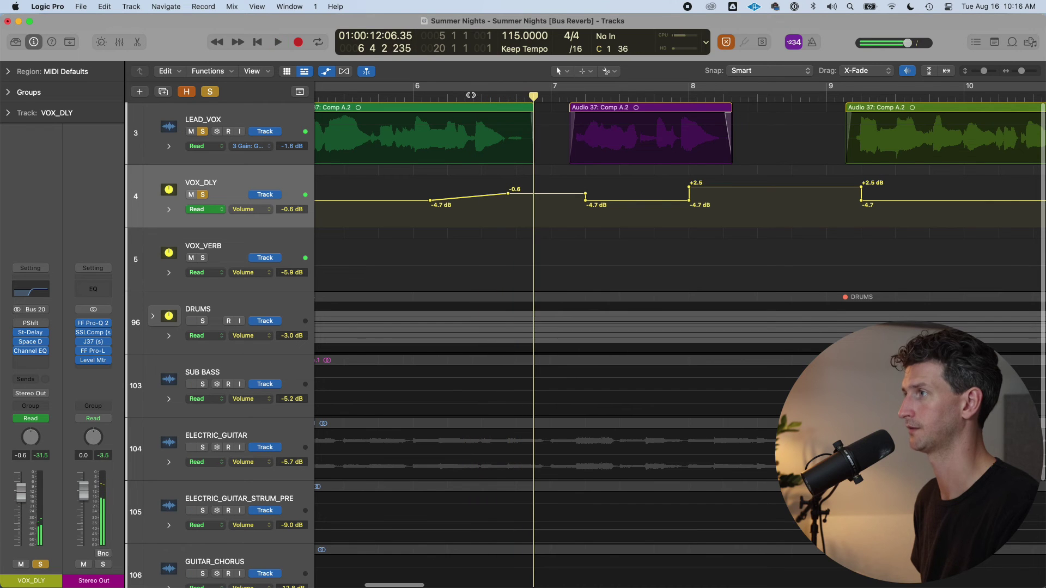
{"action": "left_click", "coordinate": [473, 94]}
{"action": "left_click_drag", "start_coordinate": [510, 194], "coordinate": [471, 194]}
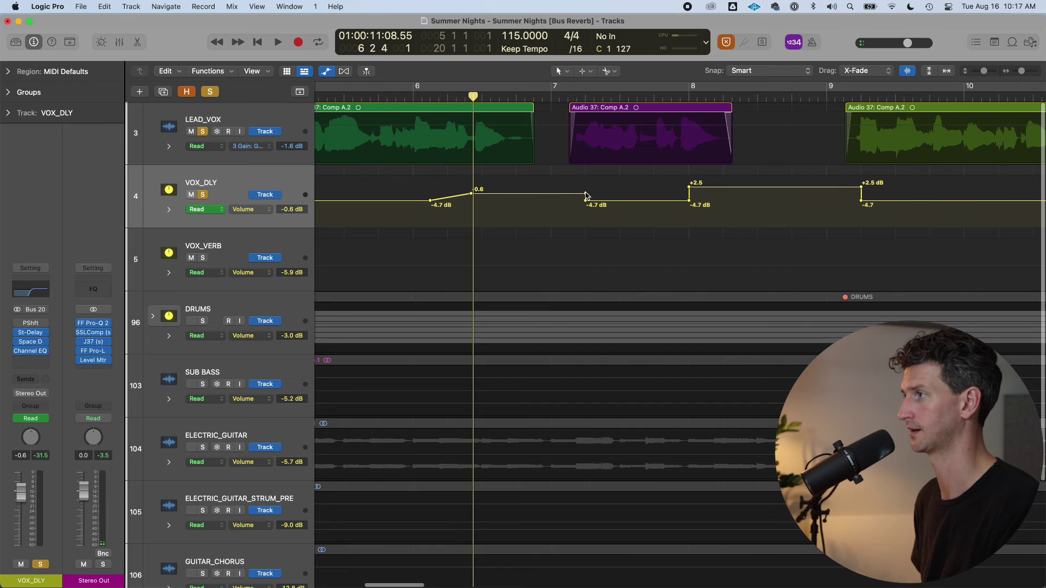
{"action": "left_click_drag", "start_coordinate": [586, 195], "coordinate": [567, 184]}
Audition the first boost again and move its closing -4.7 dB point slightly past bar 7 for a slower fade-out.
{"action": "key", "text": "space"}
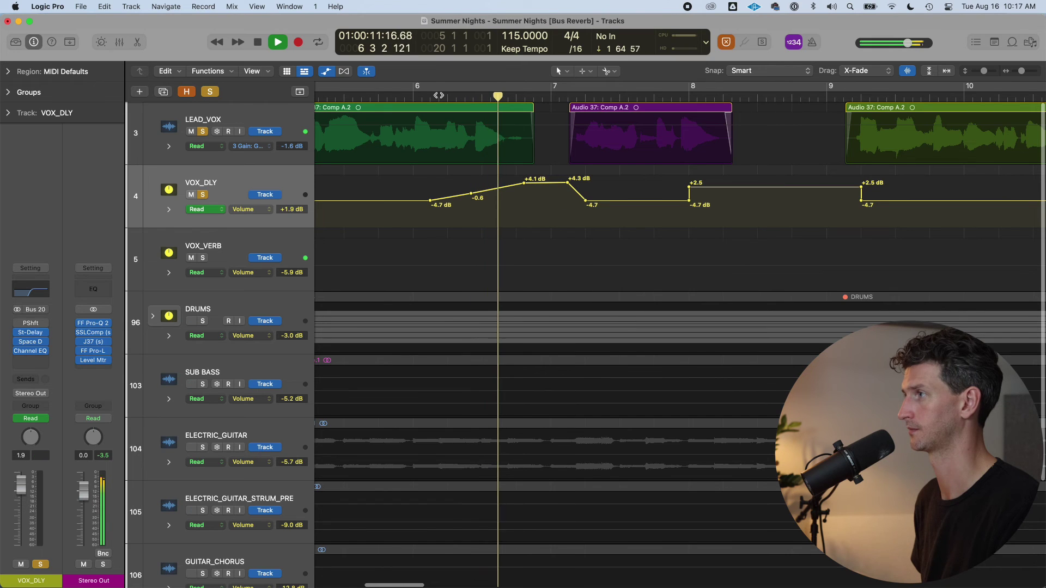
{"action": "key", "text": "space"}
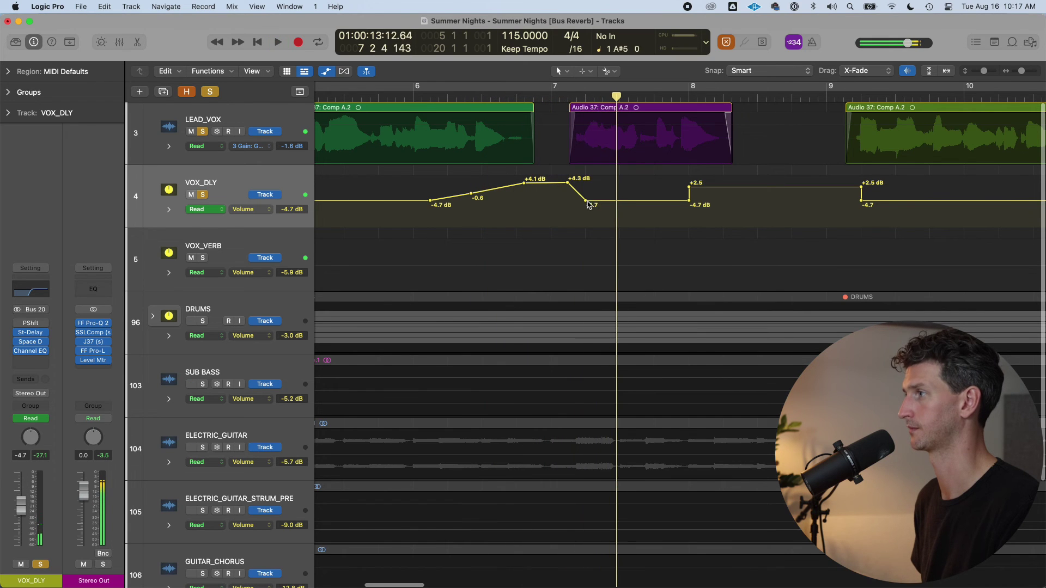
{"action": "left_click_drag", "start_coordinate": [586, 200], "coordinate": [607, 201]}
{"action": "left_click", "coordinate": [473, 97]}
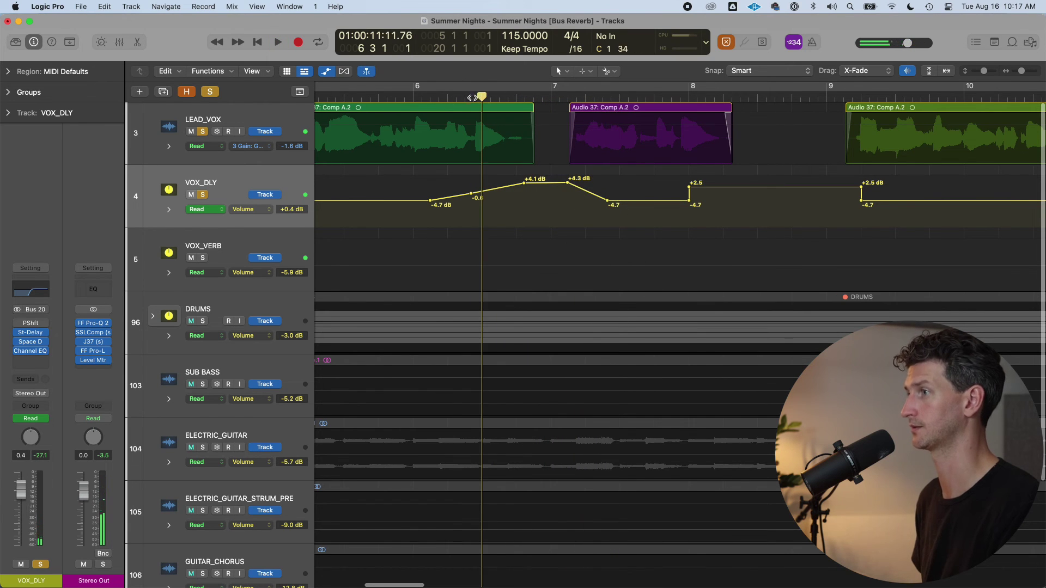
{"action": "key", "text": "space"}
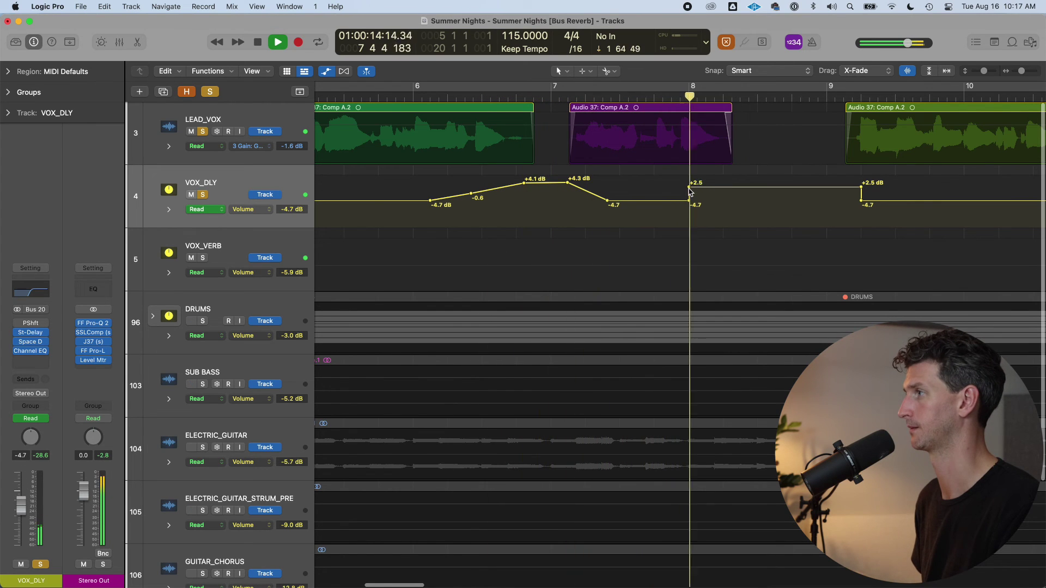
{"action": "key", "text": "space"}
Start the second VOX_DLY boost just before bar 8 and shape it through +2.5, +5.1 and +4.0 dB.
{"action": "left_click", "coordinate": [680, 93]}
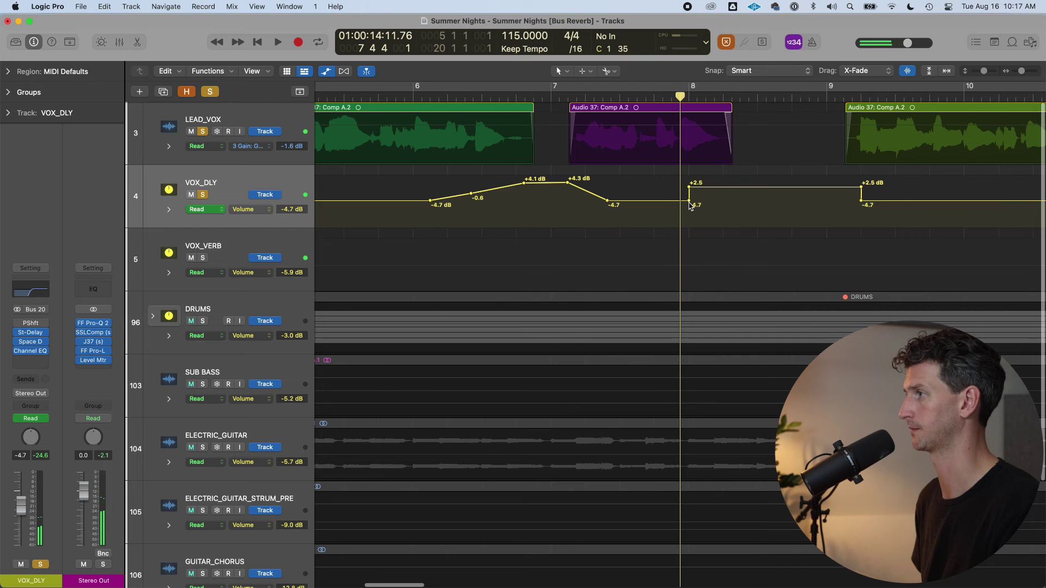
{"action": "left_click_drag", "start_coordinate": [690, 203], "coordinate": [736, 180]}
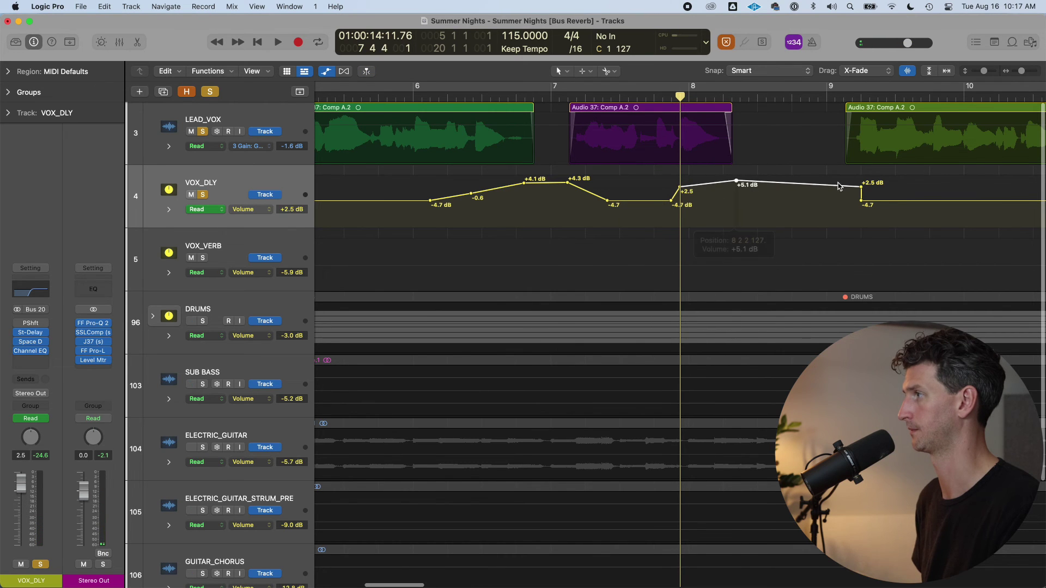
{"action": "left_click_drag", "start_coordinate": [838, 187], "coordinate": [837, 183]}
Audition the second boost and lower its opening points to -1.0 and +2.7 dB, checking the change by playback.
{"action": "key", "text": "space"}
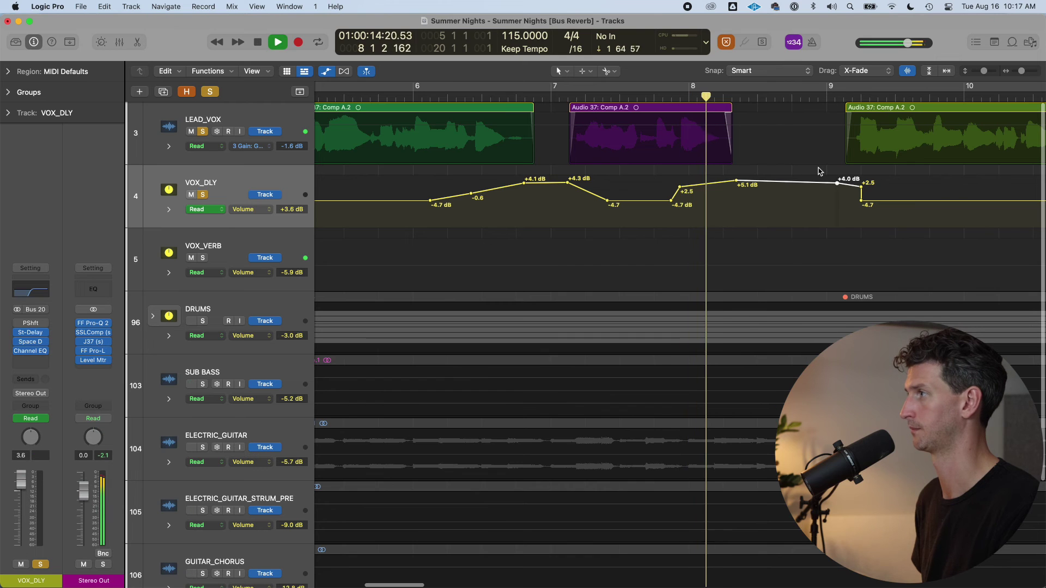
{"action": "key", "text": "space"}
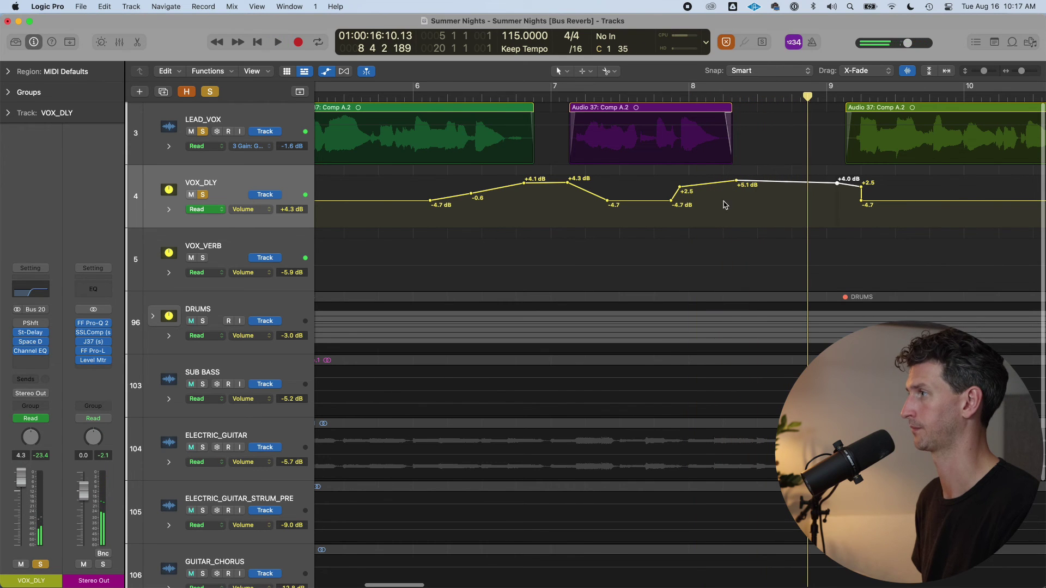
{"action": "left_click_drag", "start_coordinate": [711, 187], "coordinate": [702, 194]}
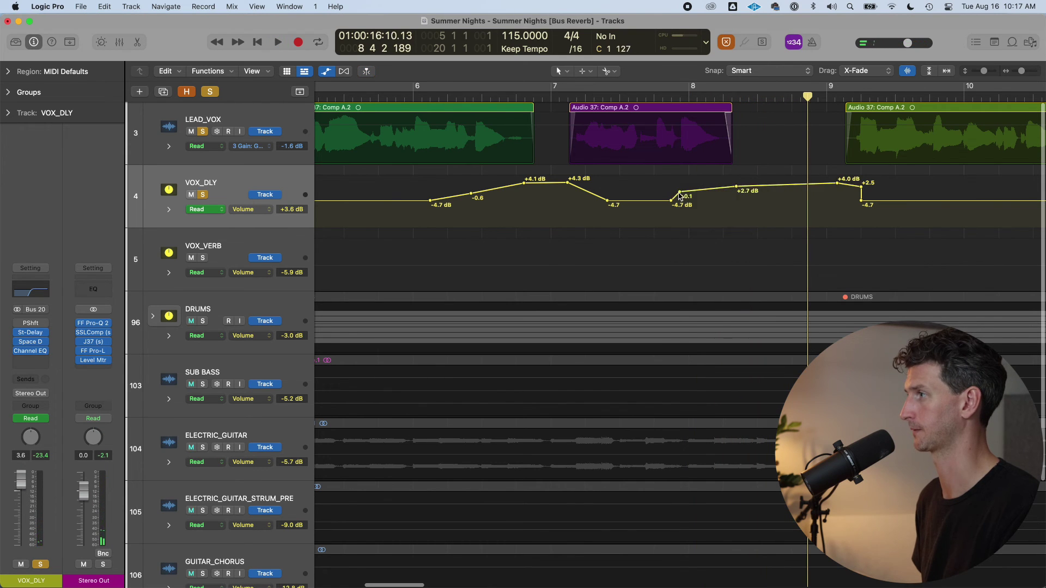
{"action": "left_click", "coordinate": [679, 194]}
{"action": "left_click", "coordinate": [674, 92]}
{"action": "key", "text": "space"}
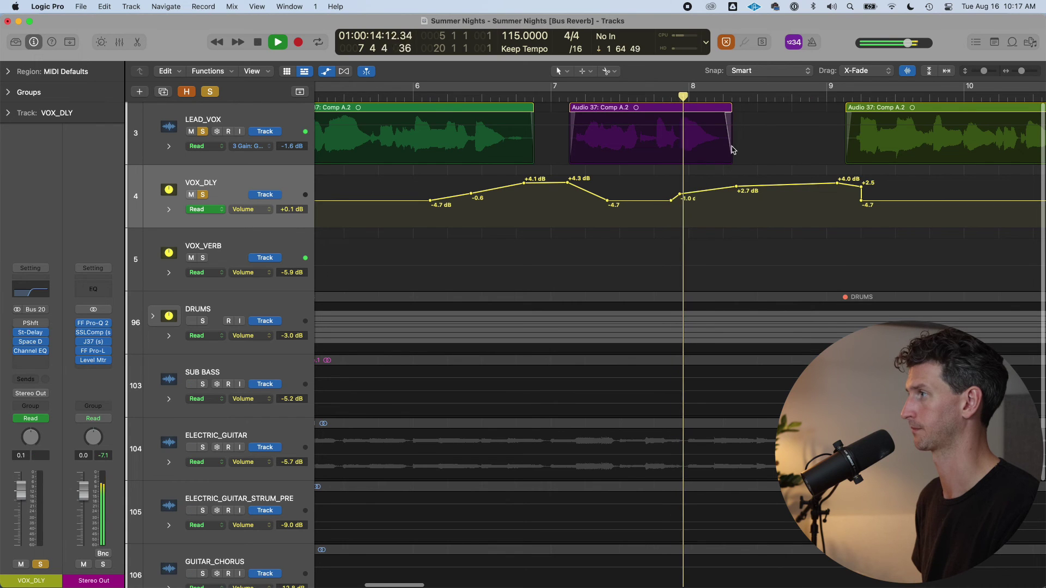
{"action": "key", "text": "space"}
Clear all solos and audition the automated delay in the full mix from bar 6.
{"action": "left_click", "coordinate": [403, 93]}
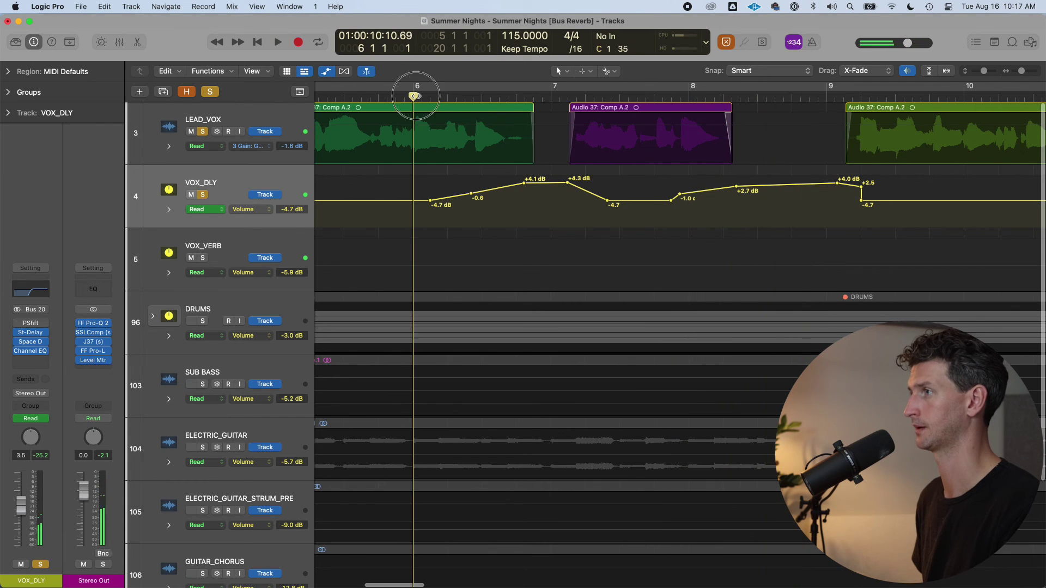
{"action": "left_click", "coordinate": [209, 93]}
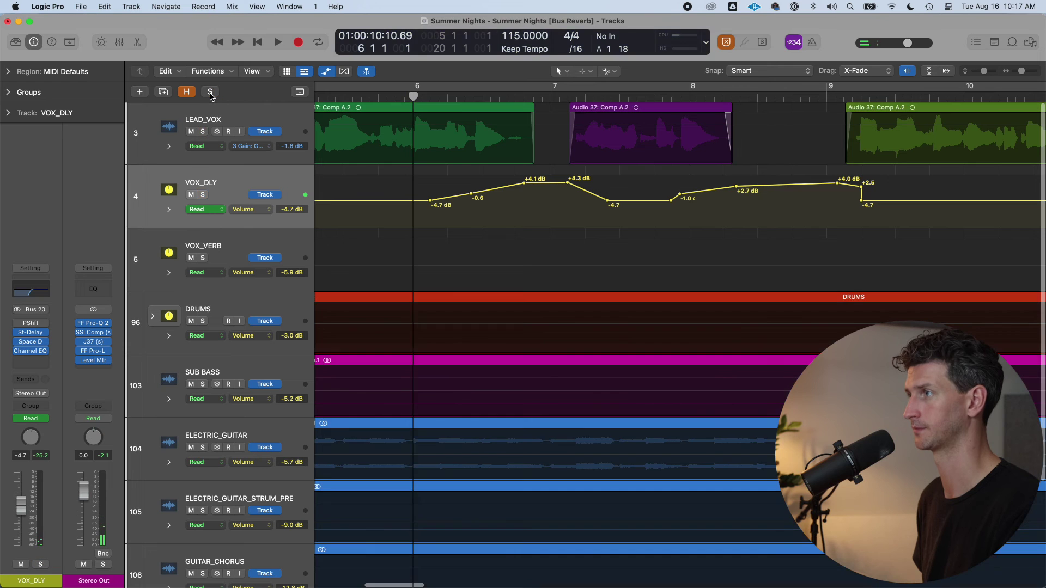
{"action": "key", "text": "space"}
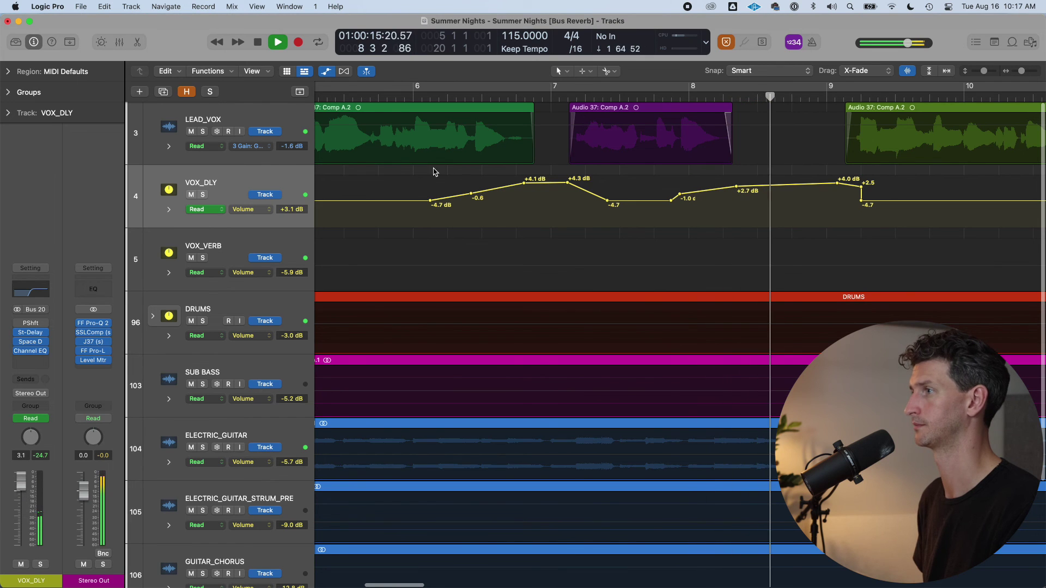
{"action": "key", "text": "space"}
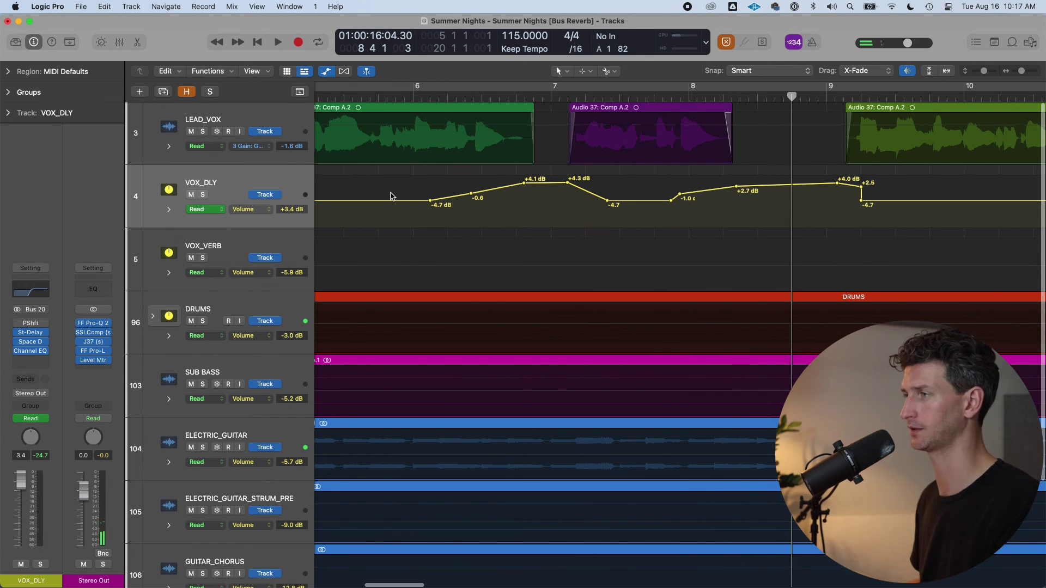
Lower all VOX_DLY volume automation to a -9.7 dB baseline and reshape the first boost through -5.6, -4.3 and -1.5 dB.
{"action": "mouse_move", "coordinate": [294, 211]}
{"action": "left_mouse_down"}
{"action": "mouse_move", "coordinate": [299, 252]}
{"action": "mouse_move", "coordinate": [299, 196]}
{"action": "left_mouse_up"}
{"action": "left_click_drag", "start_coordinate": [537, 177], "coordinate": [395, 226]}
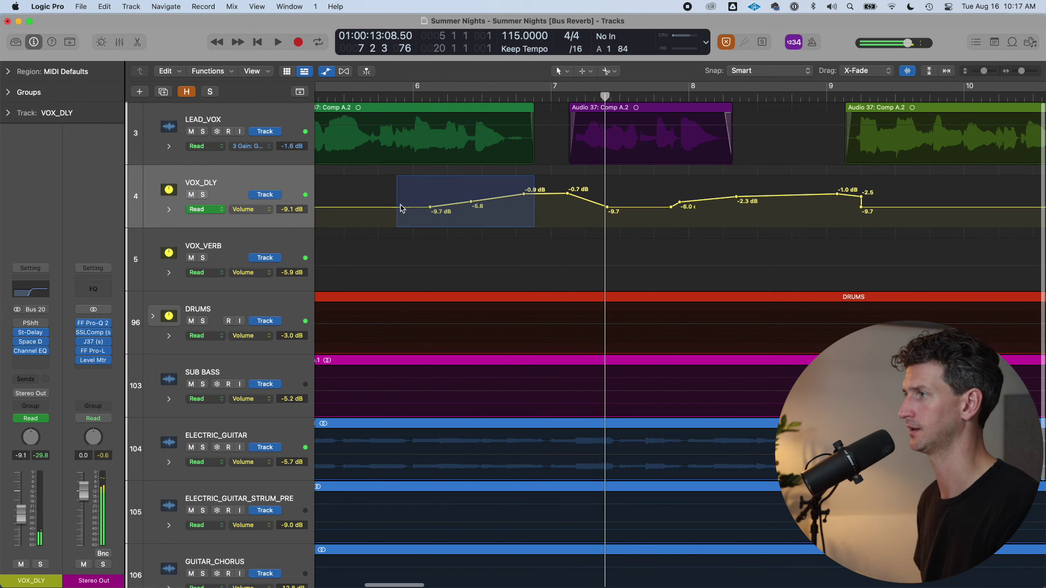
{"action": "mouse_move", "coordinate": [492, 199]}
{"action": "left_mouse_down"}
{"action": "mouse_move", "coordinate": [463, 202]}
{"action": "mouse_move", "coordinate": [494, 199]}
{"action": "left_mouse_up"}
{"action": "left_click", "coordinate": [495, 195]}
{"action": "left_click_drag", "start_coordinate": [568, 194], "coordinate": [567, 195]}
{"action": "left_click", "coordinate": [404, 97]}
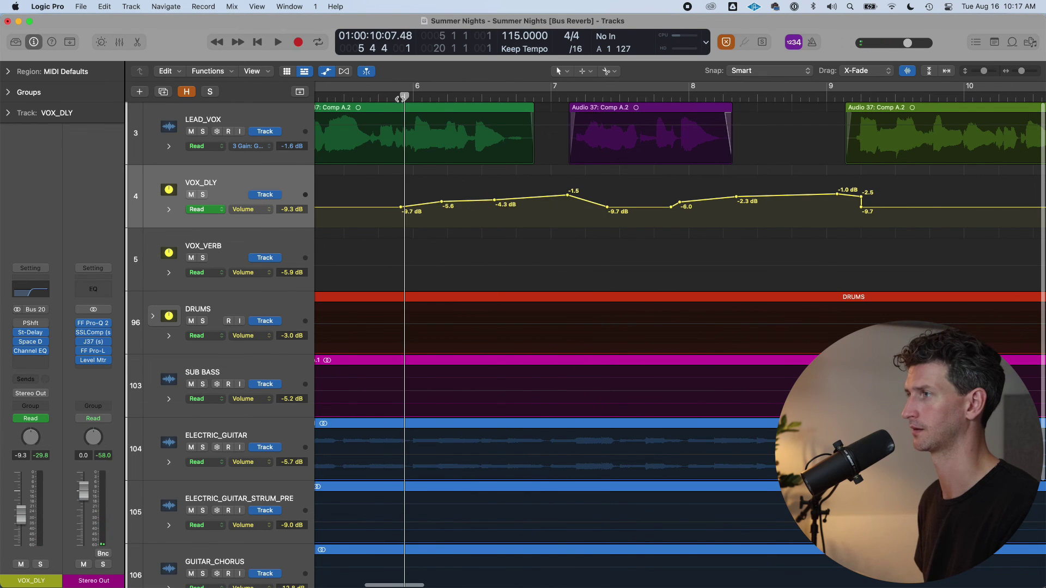
Audition the delay automation, dip VOX_DLY to -17.1 dB after the first boost, and lower the second boost's opening to -10.0 and -6.3 dB.
{"action": "key", "text": "space"}
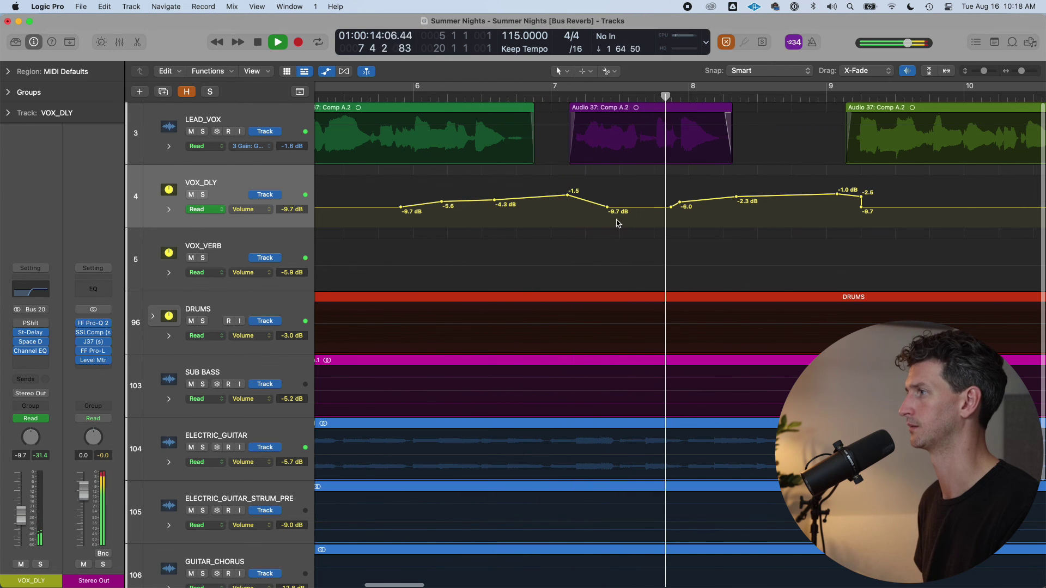
{"action": "key", "text": "space"}
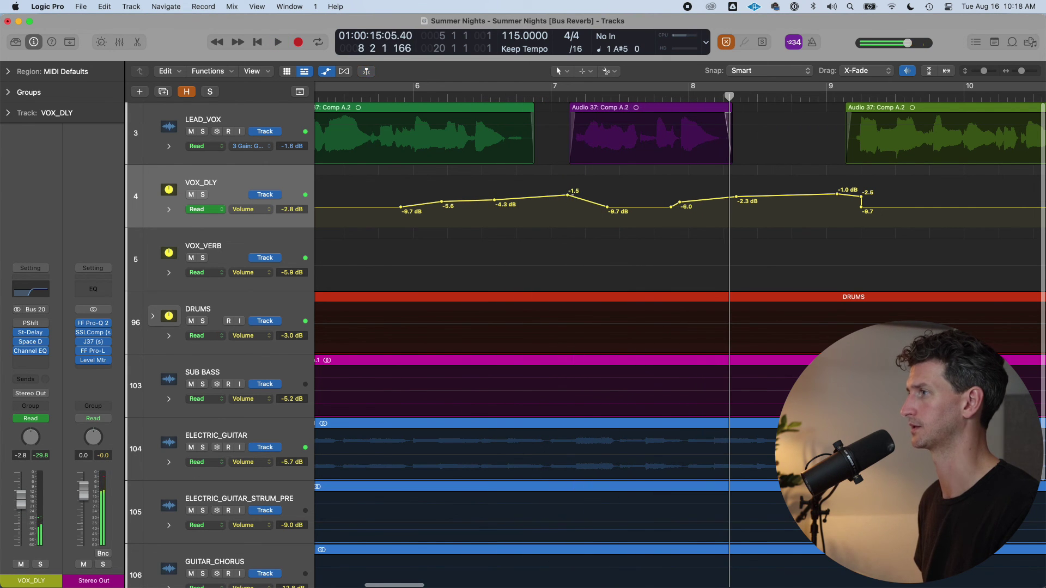
{"action": "left_click_drag", "start_coordinate": [579, 200], "coordinate": [578, 211]}
{"action": "left_click_drag", "start_coordinate": [696, 206], "coordinate": [700, 213]}
{"action": "key", "text": "z"}
Start a flat Volume automation line at -5.9 dB on the VOX_VERB track.
{"action": "left_click", "coordinate": [270, 248]}
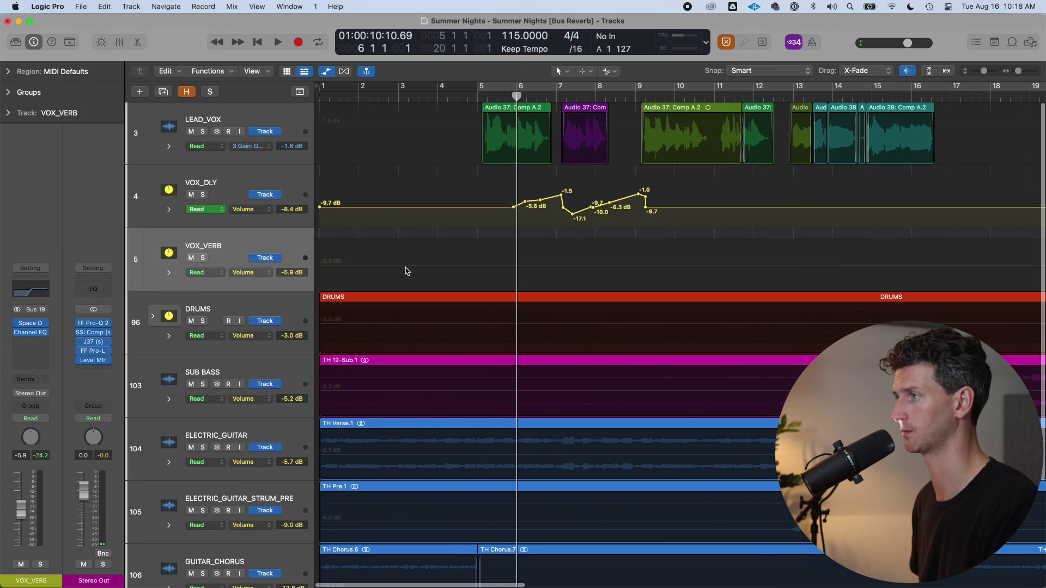
{"action": "left_click", "coordinate": [547, 260]}
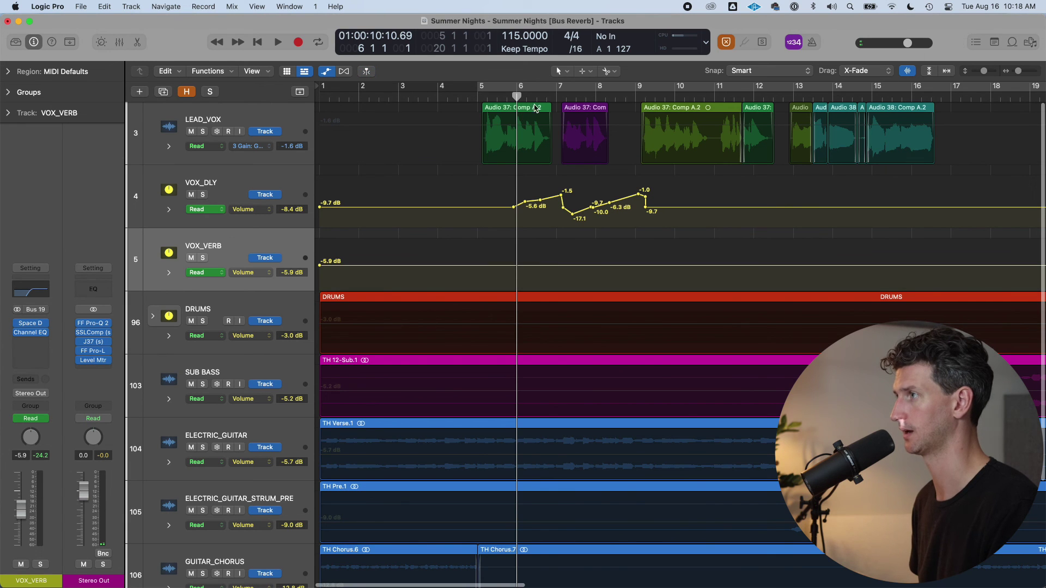
{"action": "left_click_drag", "start_coordinate": [535, 264], "coordinate": [581, 272]}
{"action": "left_click", "coordinate": [531, 258]}
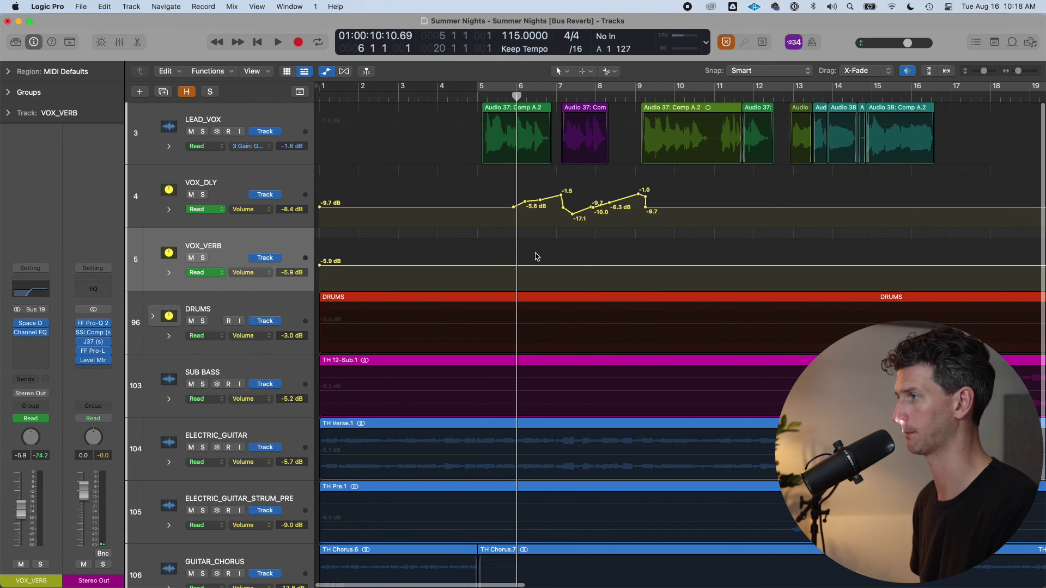
Try to bracket a range between about bars 6.5 and 7.2 of the VOX_VERB volume line with automation points, and undo it.
{"action": "left_click_drag", "start_coordinate": [535, 262], "coordinate": [568, 264]}
{"action": "left_click", "coordinate": [570, 265]}
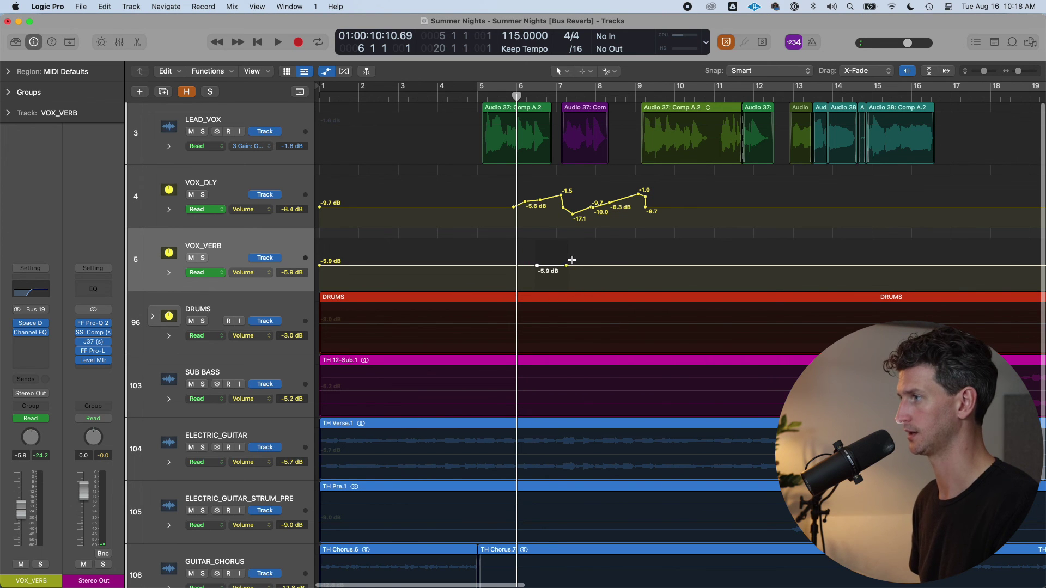
{"action": "key", "text": "super+z"}
{"action": "left_click", "coordinate": [531, 256]}
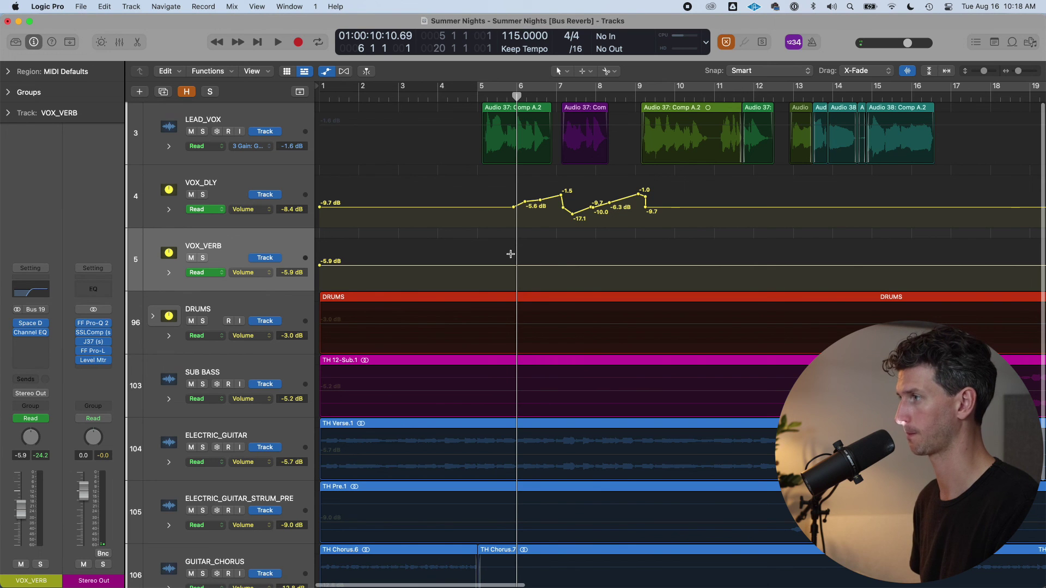
Check that the Marquee Tool is the secondary tool and mark a short range around bar 6 on the VOX_VERB volume line.
{"action": "left_click", "coordinate": [589, 72]}
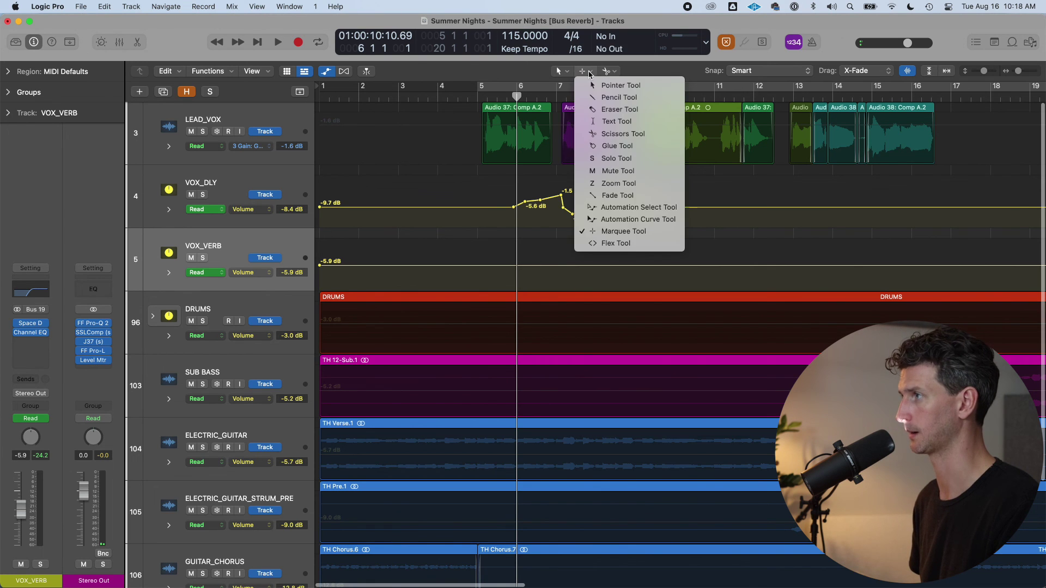
{"action": "left_click", "coordinate": [534, 264]}
{"action": "left_click_drag", "start_coordinate": [530, 264], "coordinate": [501, 265]}
{"action": "left_click", "coordinate": [547, 266]}
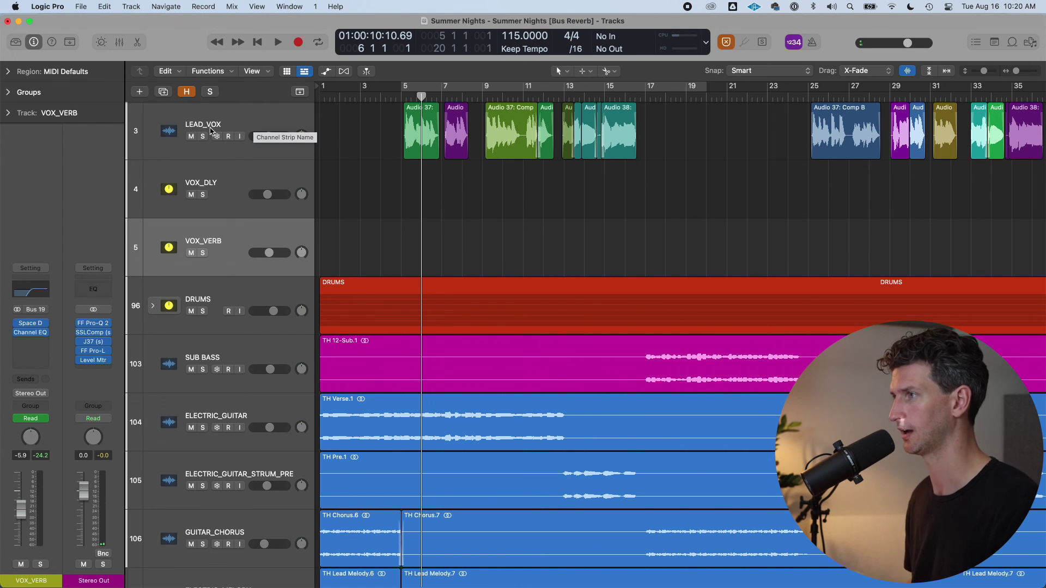
Select the LEAD_VOX track, review the settings of its ValhallaVintageVerb insert, and close the plug-in.
{"action": "left_click", "coordinate": [262, 124]}
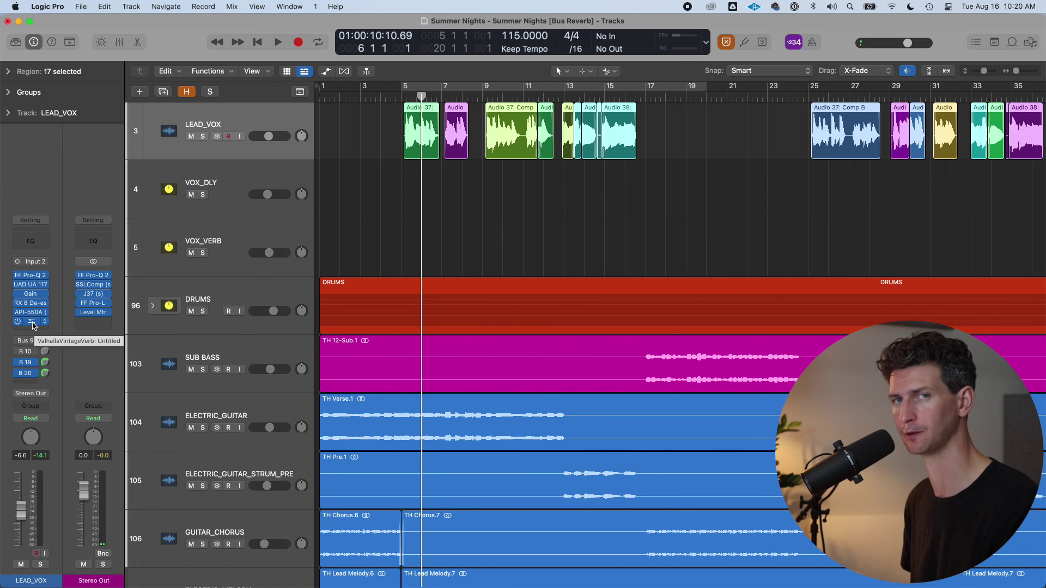
{"action": "left_click", "coordinate": [33, 326]}
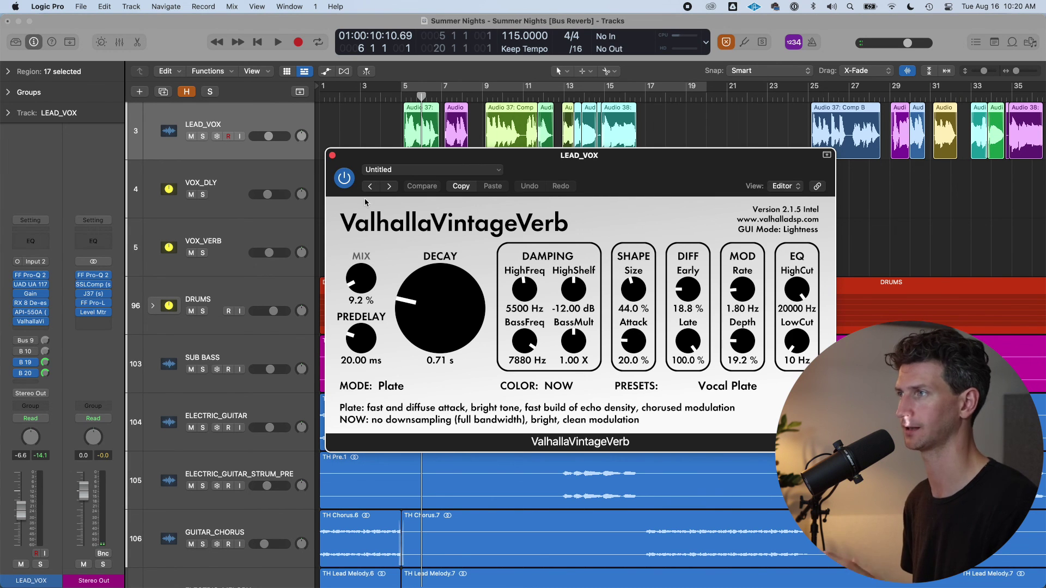
{"action": "left_click", "coordinate": [332, 153]}
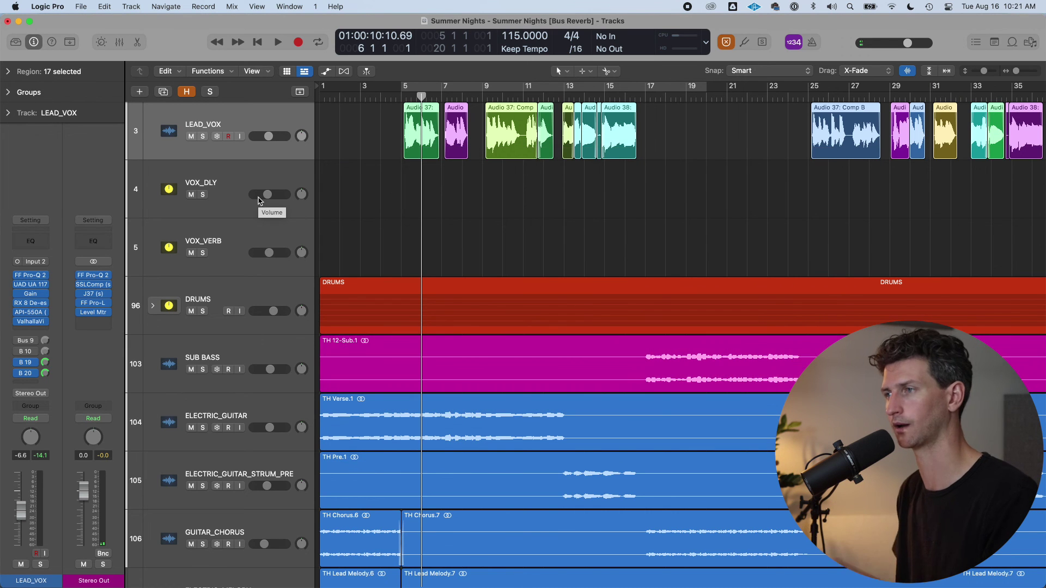